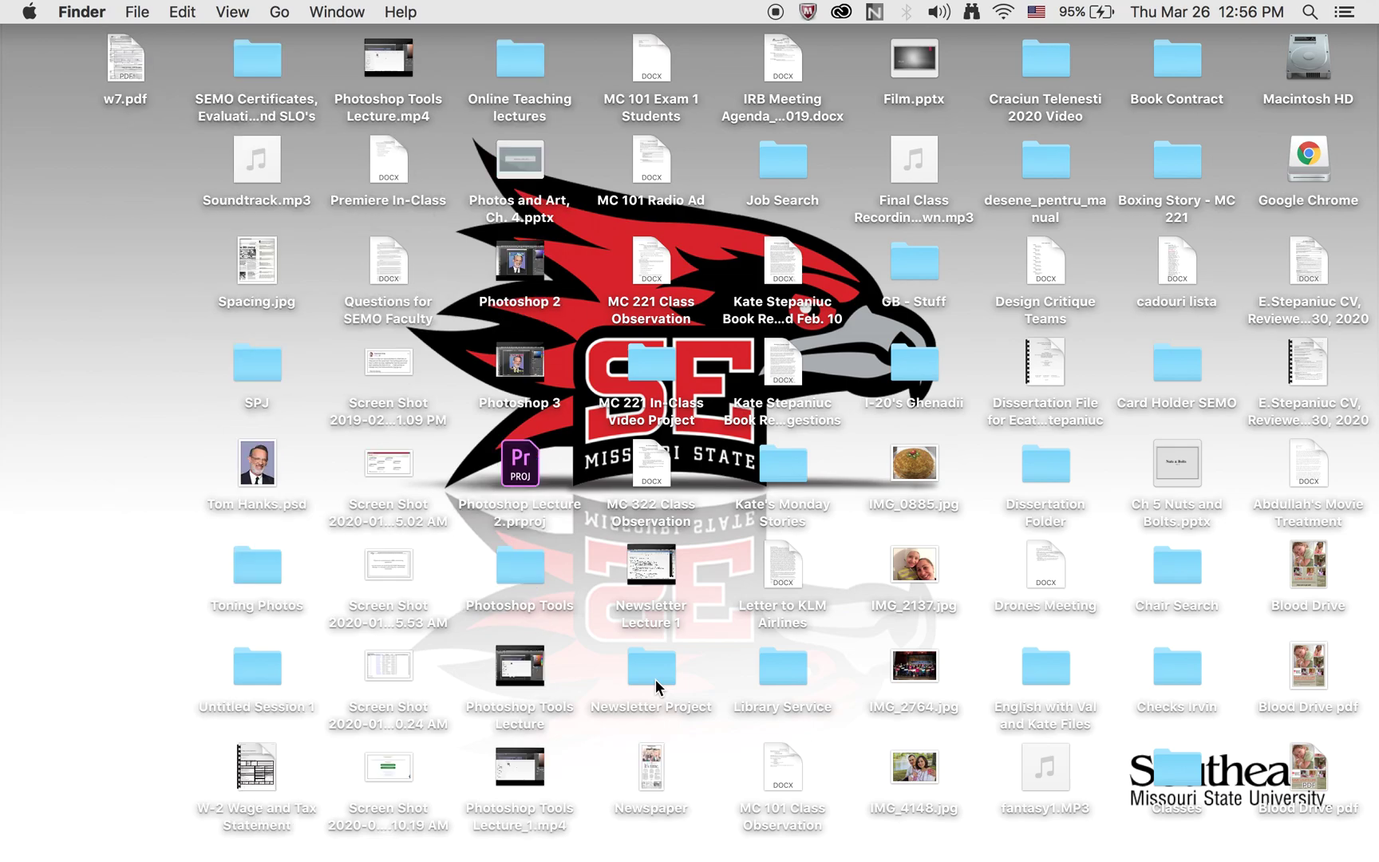
# Step: Open Newsletter.indd from the Newsletter Project folder on the desktop
pyautogui.doubleClick(651, 674)
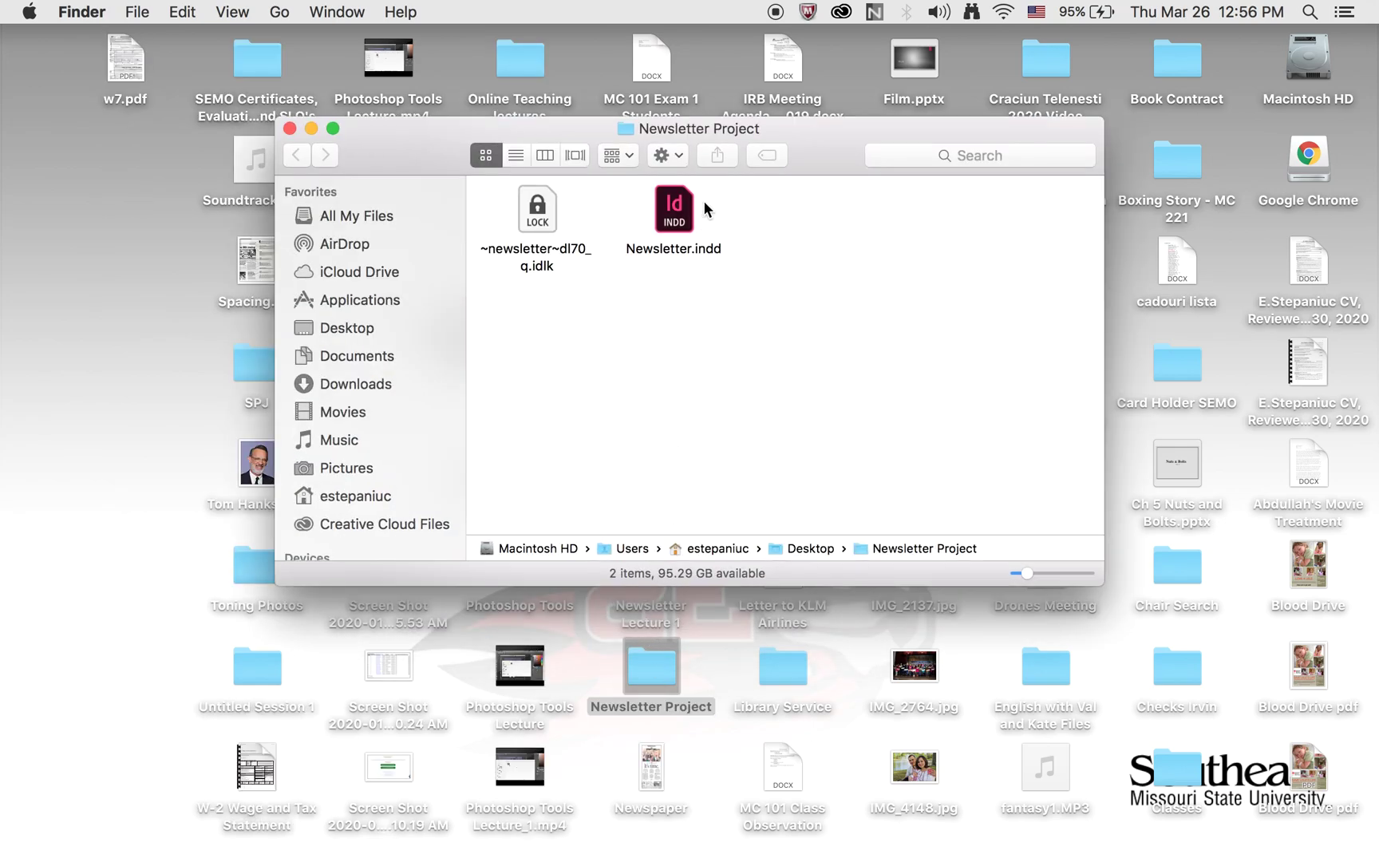
pyautogui.doubleClick(675, 210)
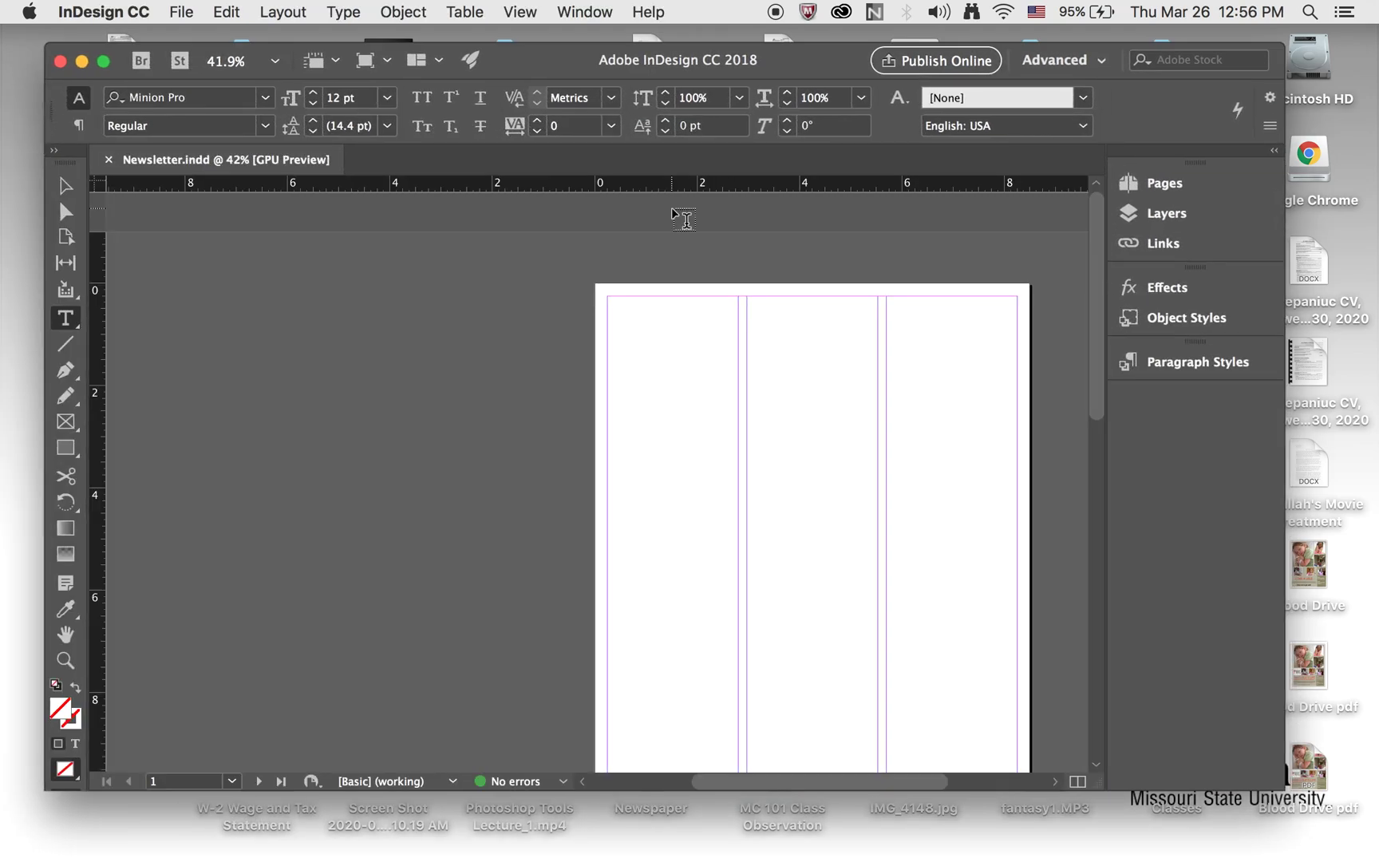
pyautogui.moveTo(543, 59); pyautogui.dragTo(536, 55)
# Step: Examine the three-column layout of both newsletter pages, ending on page 1
pyautogui.scroll(-5, 558, 533)
pyautogui.scroll(-10, 559, 533)
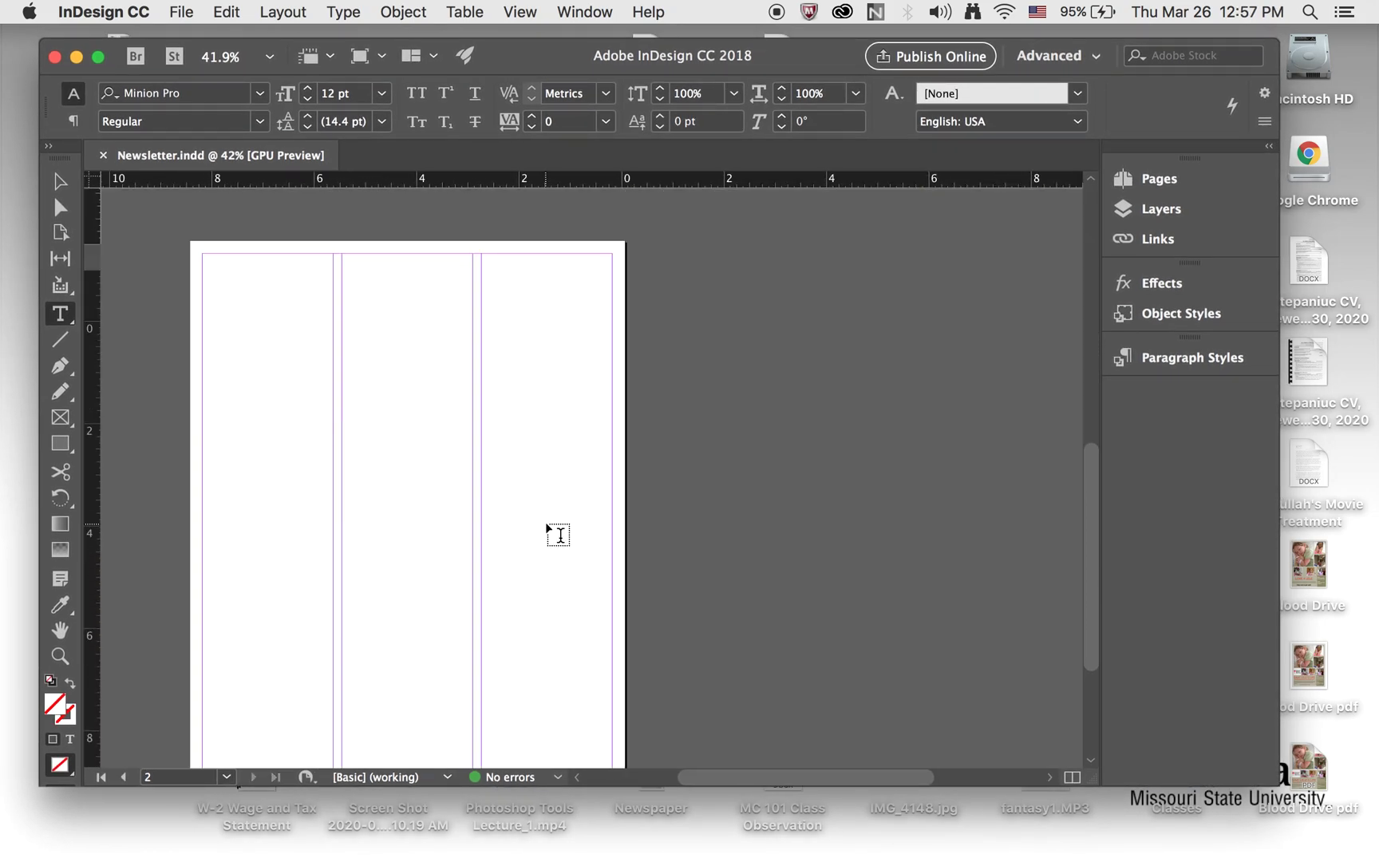
pyautogui.scroll(12, 558, 532)
pyautogui.scroll(5, 558, 533)
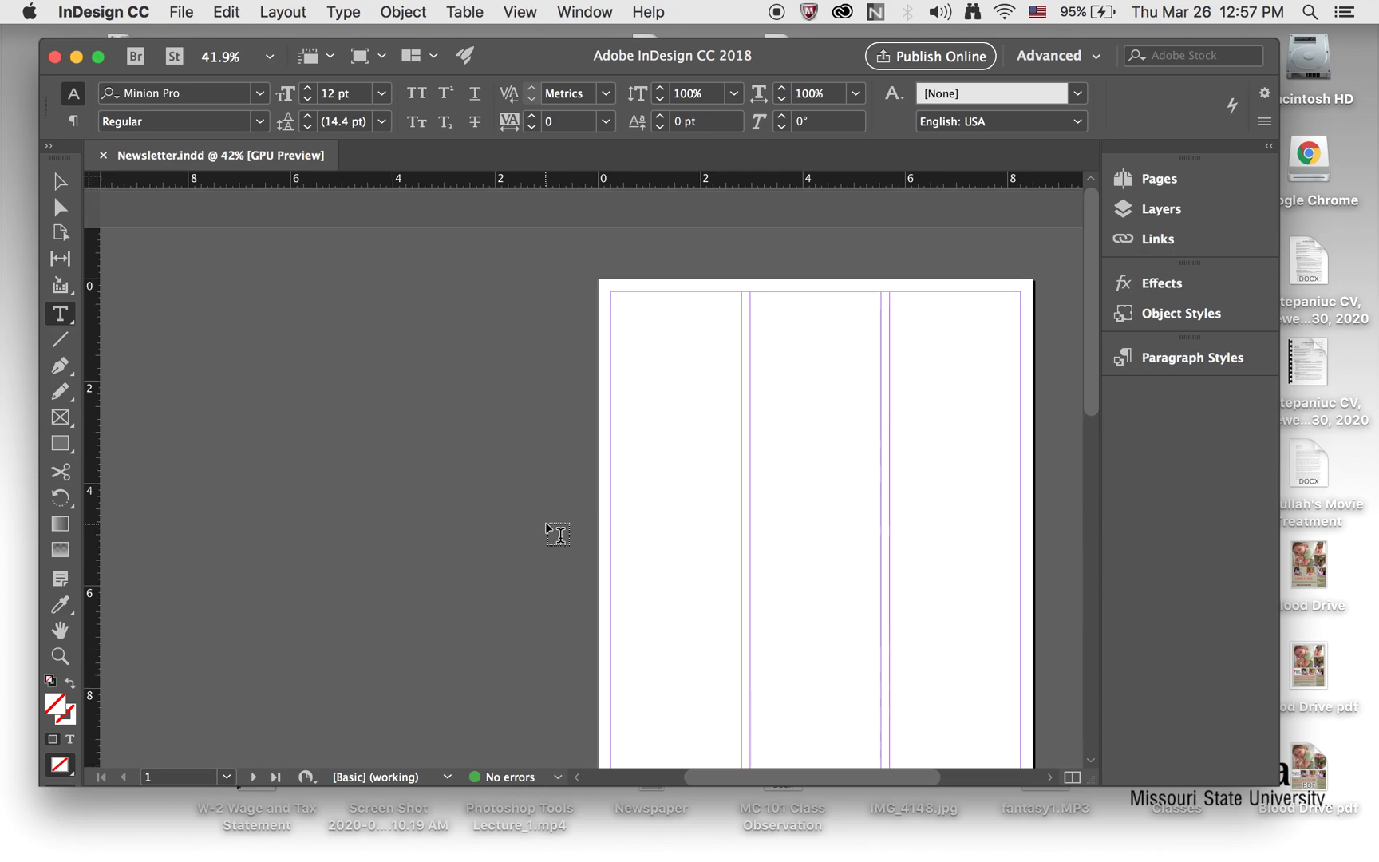
pyautogui.scroll(-2, 559, 533)
pyautogui.hscroll(4, 559, 533)
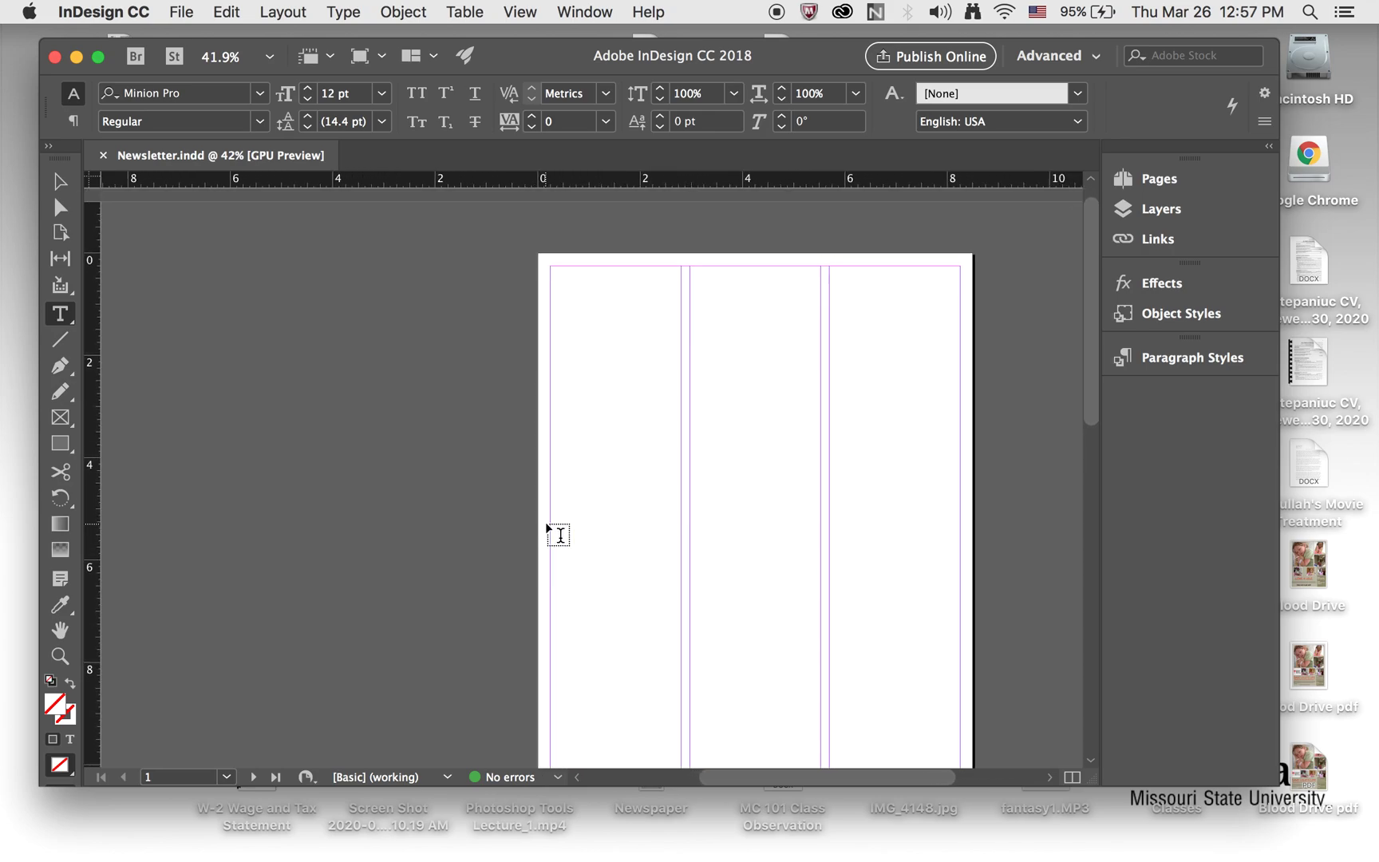
pyautogui.scroll(1, 558, 533)
pyautogui.hscroll(1, 559, 533)
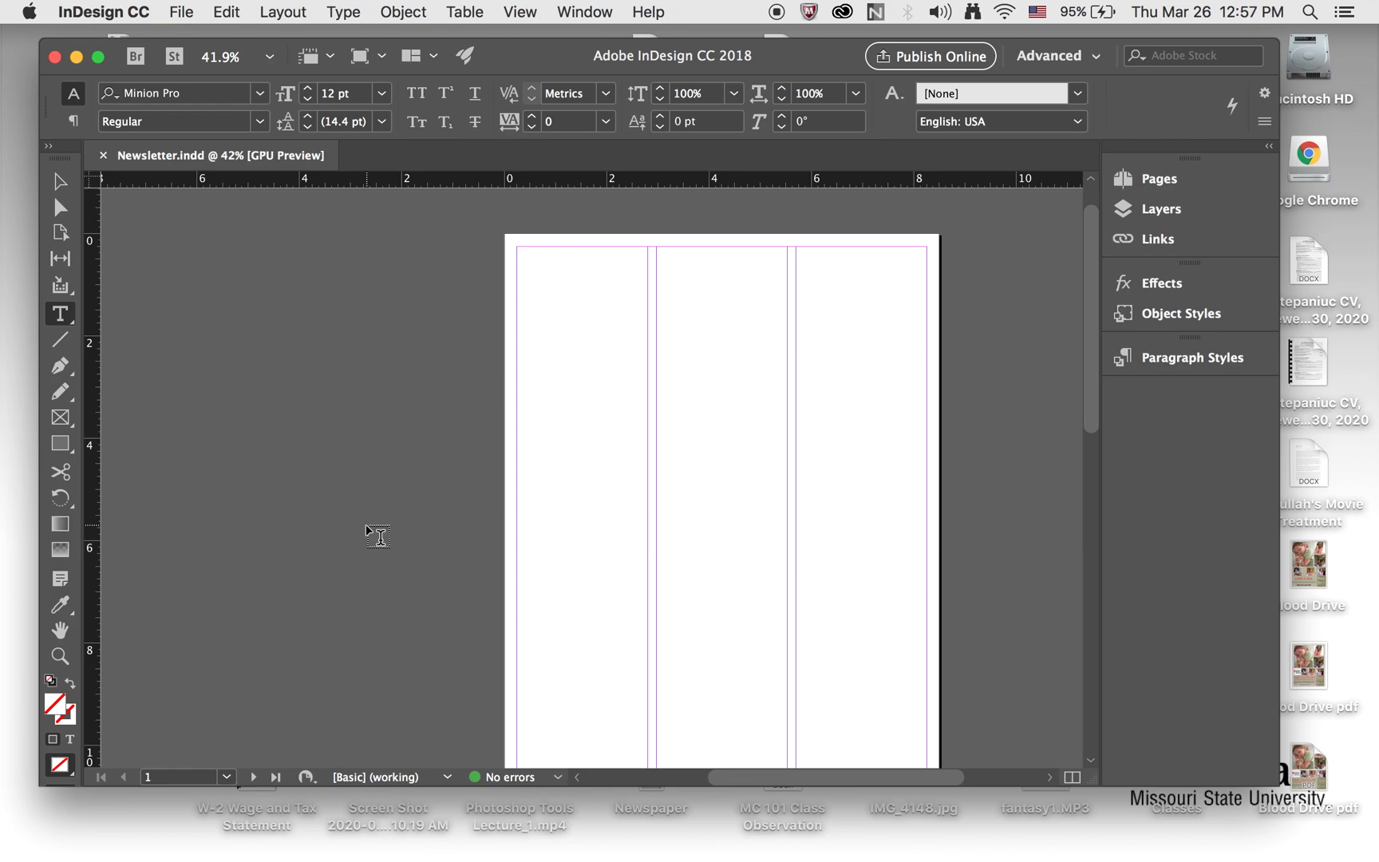
pyautogui.hscroll(1, 367, 527)
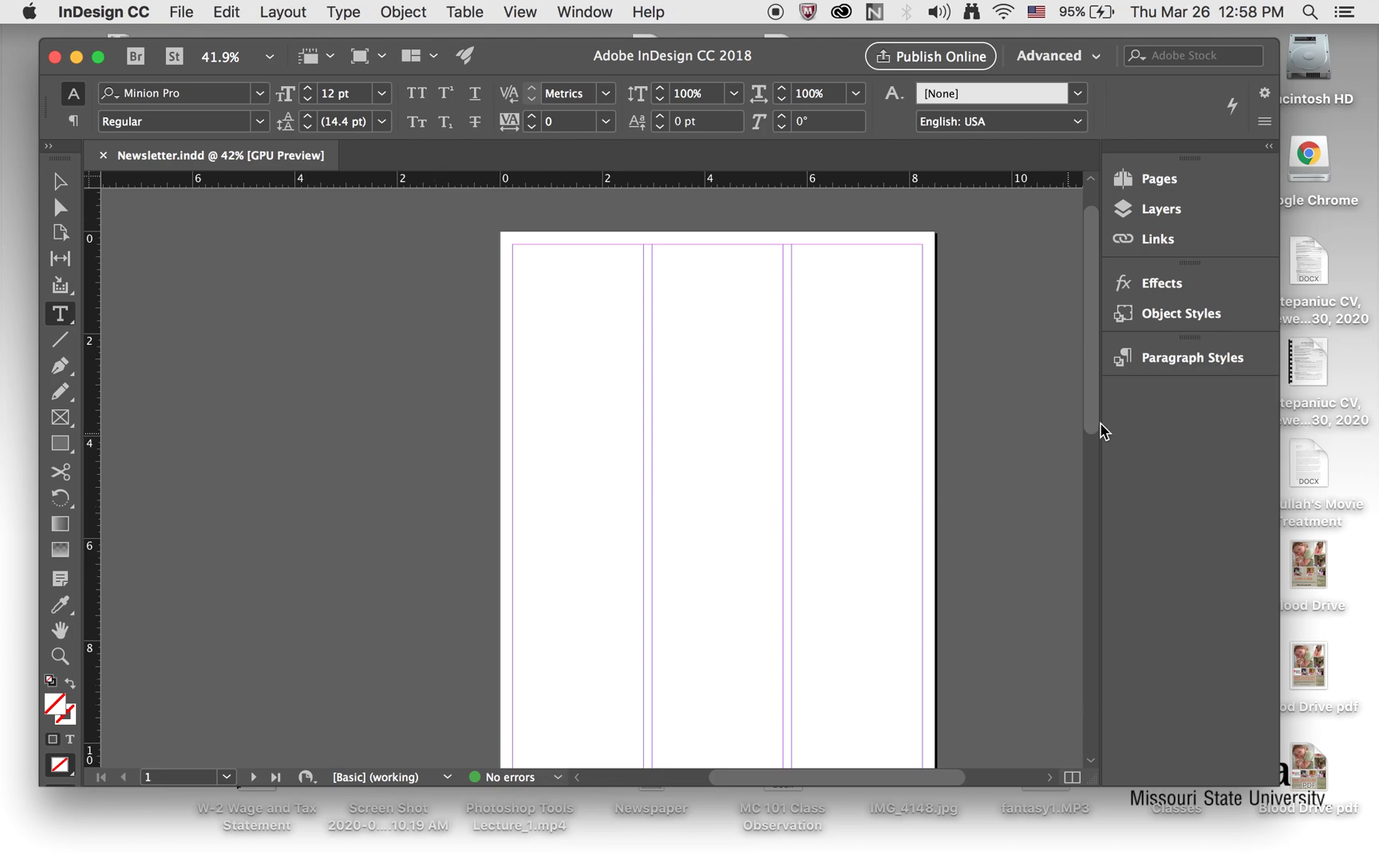
pyautogui.moveTo(1089, 378)
pyautogui.mouseDown()
pyautogui.moveTo(1092, 720)
pyautogui.moveTo(1075, 535)
pyautogui.moveTo(1084, 378)
pyautogui.moveTo(1085, 392)
pyautogui.mouseUp()
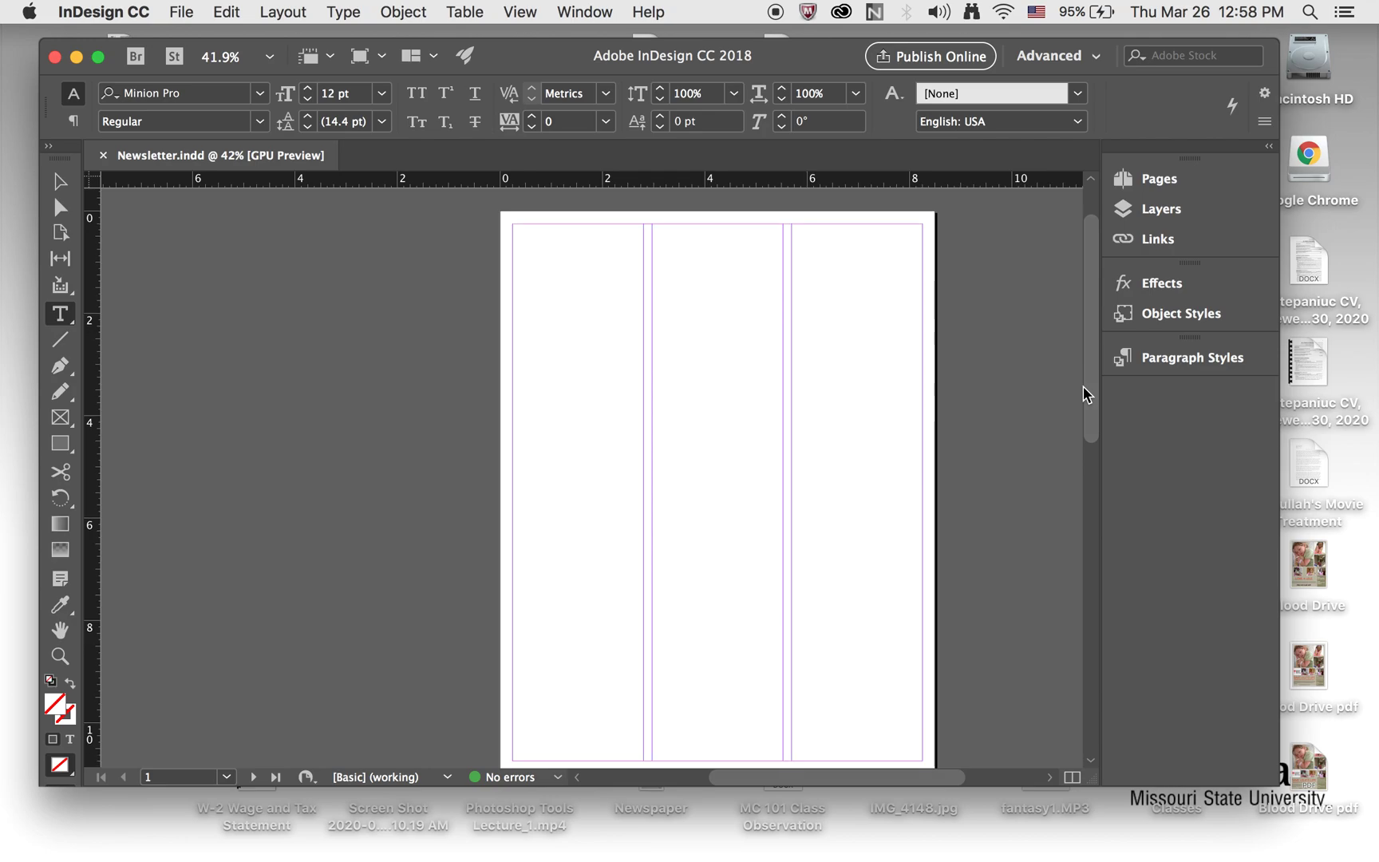
pyautogui.moveTo(1084, 388)
pyautogui.mouseDown()
pyautogui.moveTo(1089, 431)
pyautogui.moveTo(1084, 370)
pyautogui.mouseUp()
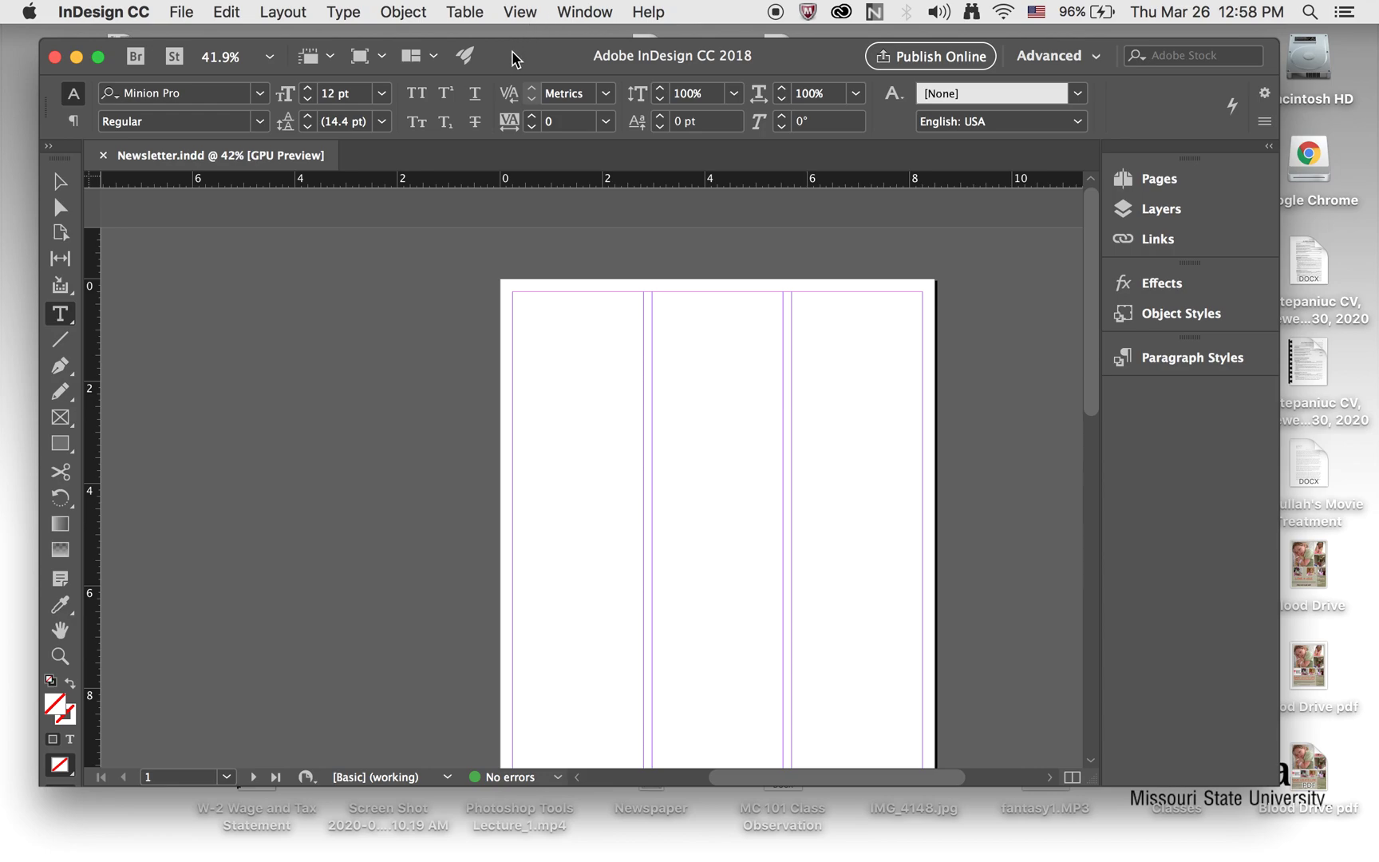
# Step: Try the Selection, Direct Selection, Page, Gap and Type tools in turn, dismissing any errors and ending with the Selection tool
pyautogui.click(54, 191)
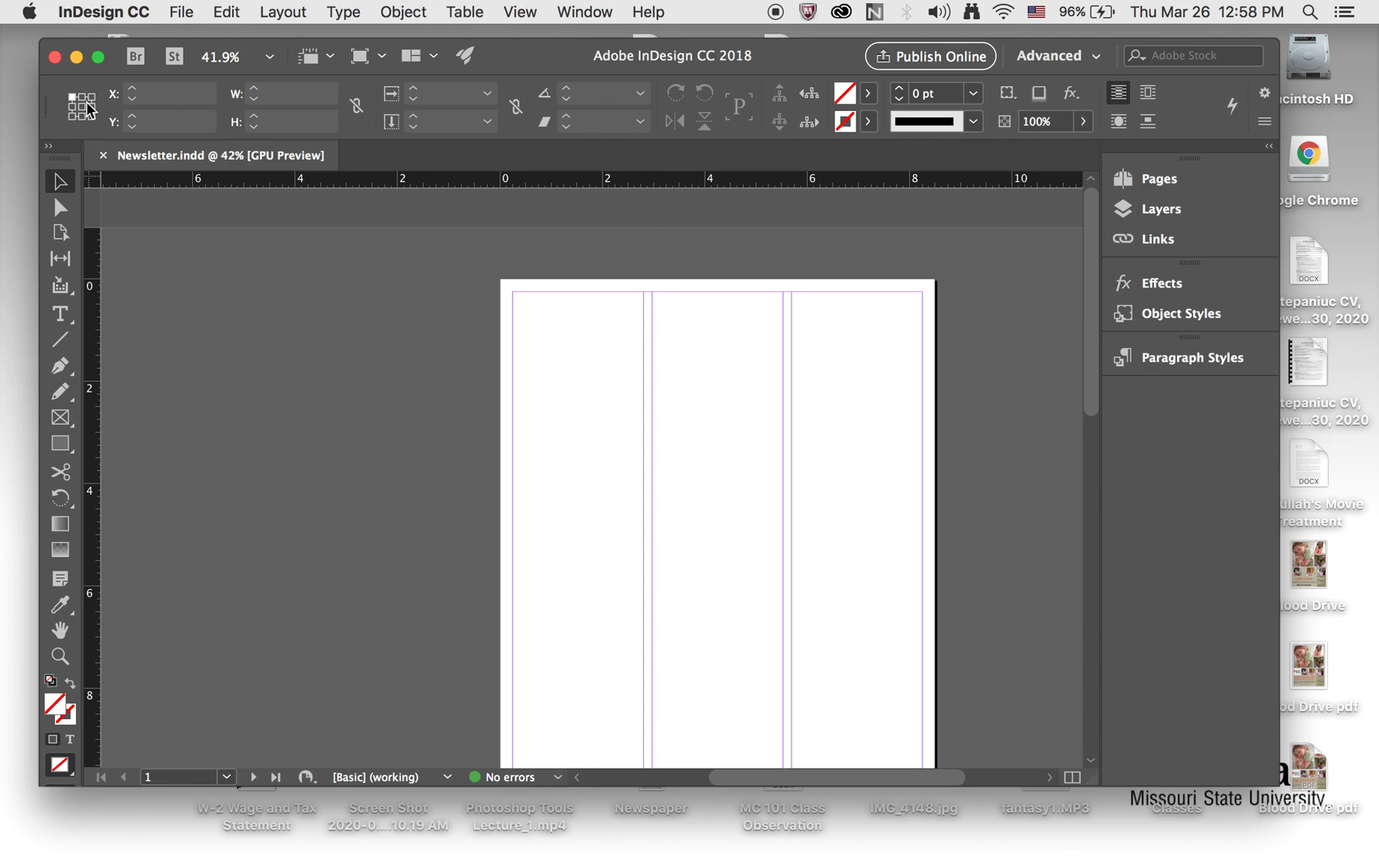
pyautogui.click(60, 208)
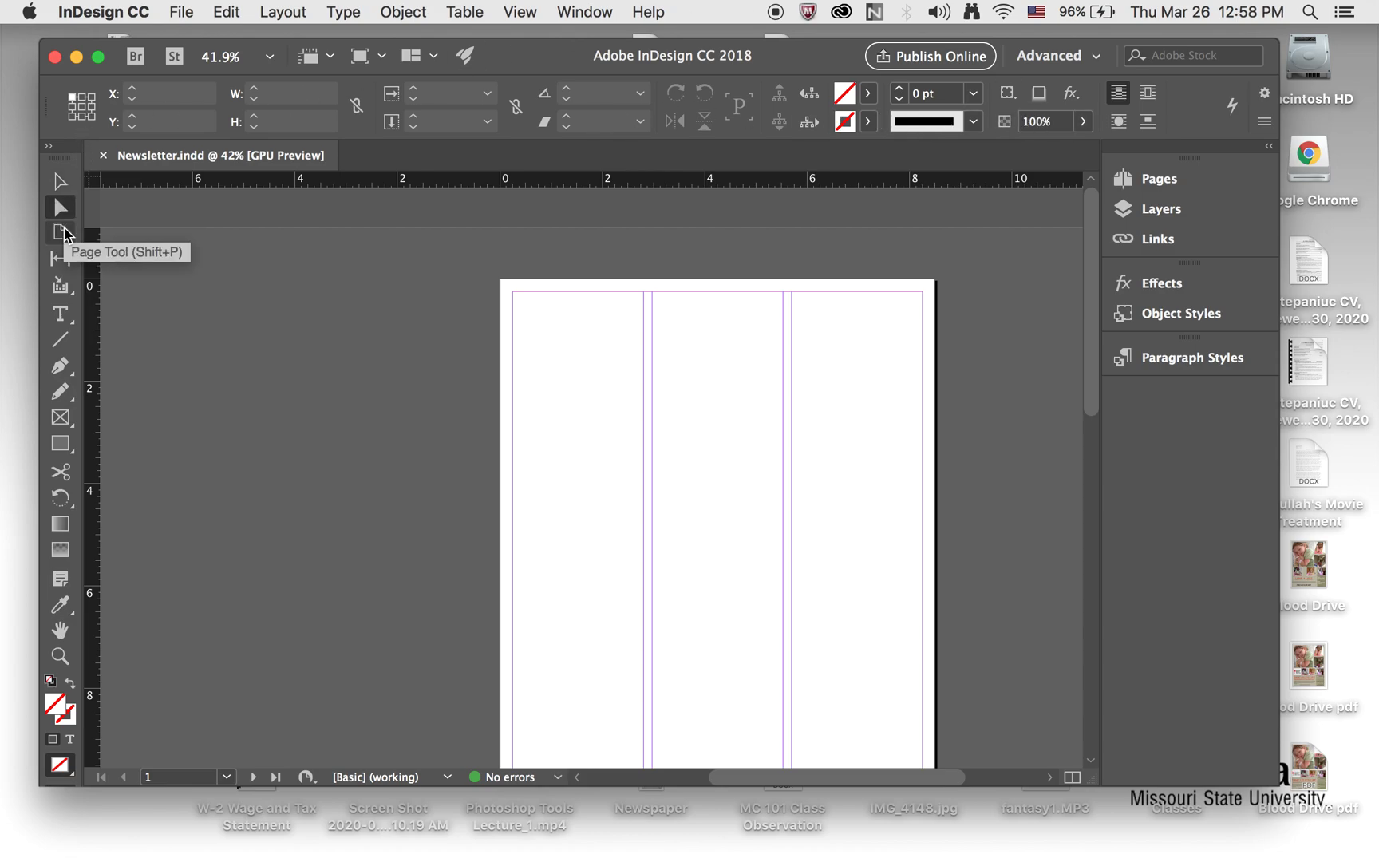
pyautogui.click(62, 233)
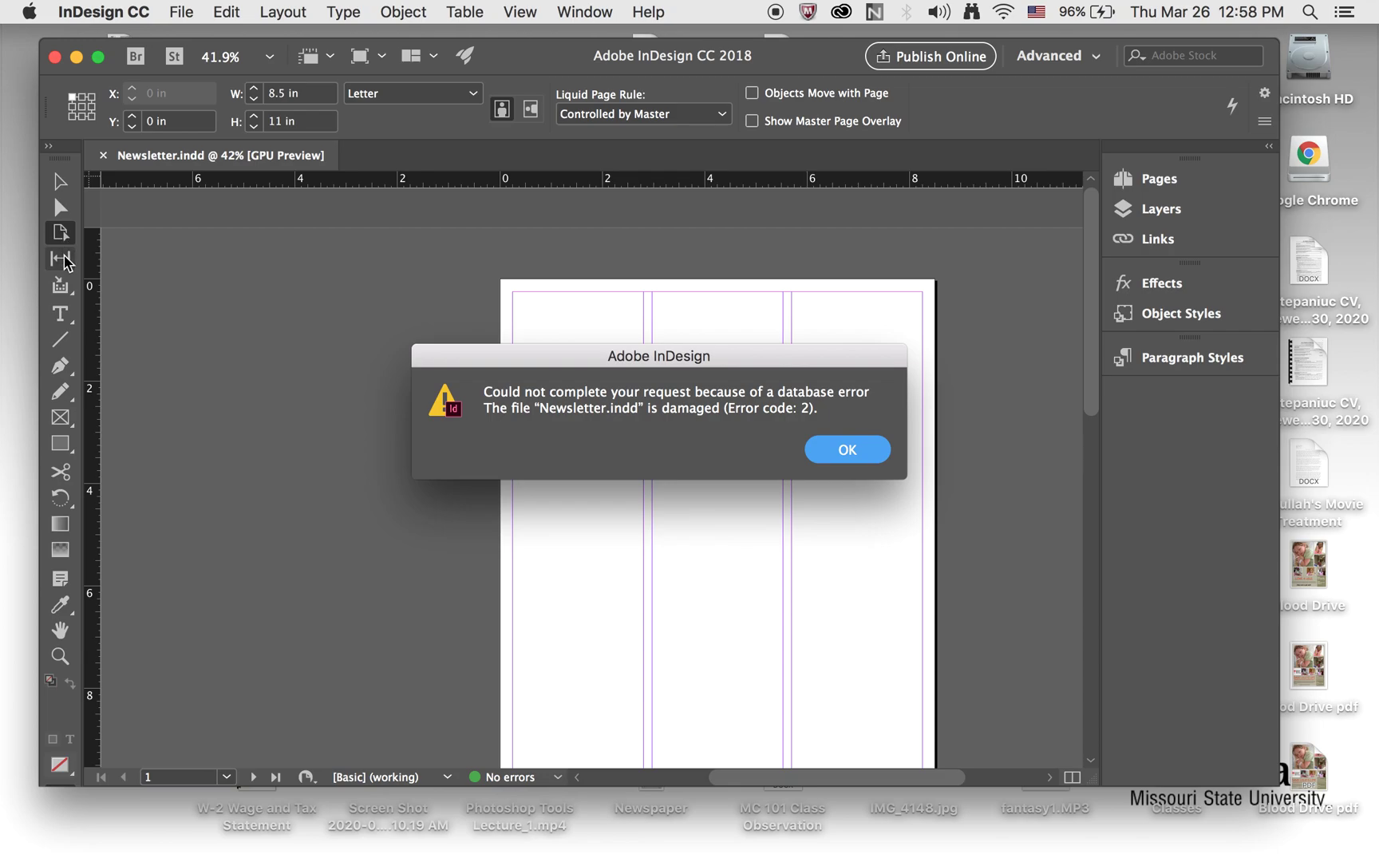
pyautogui.click(837, 448)
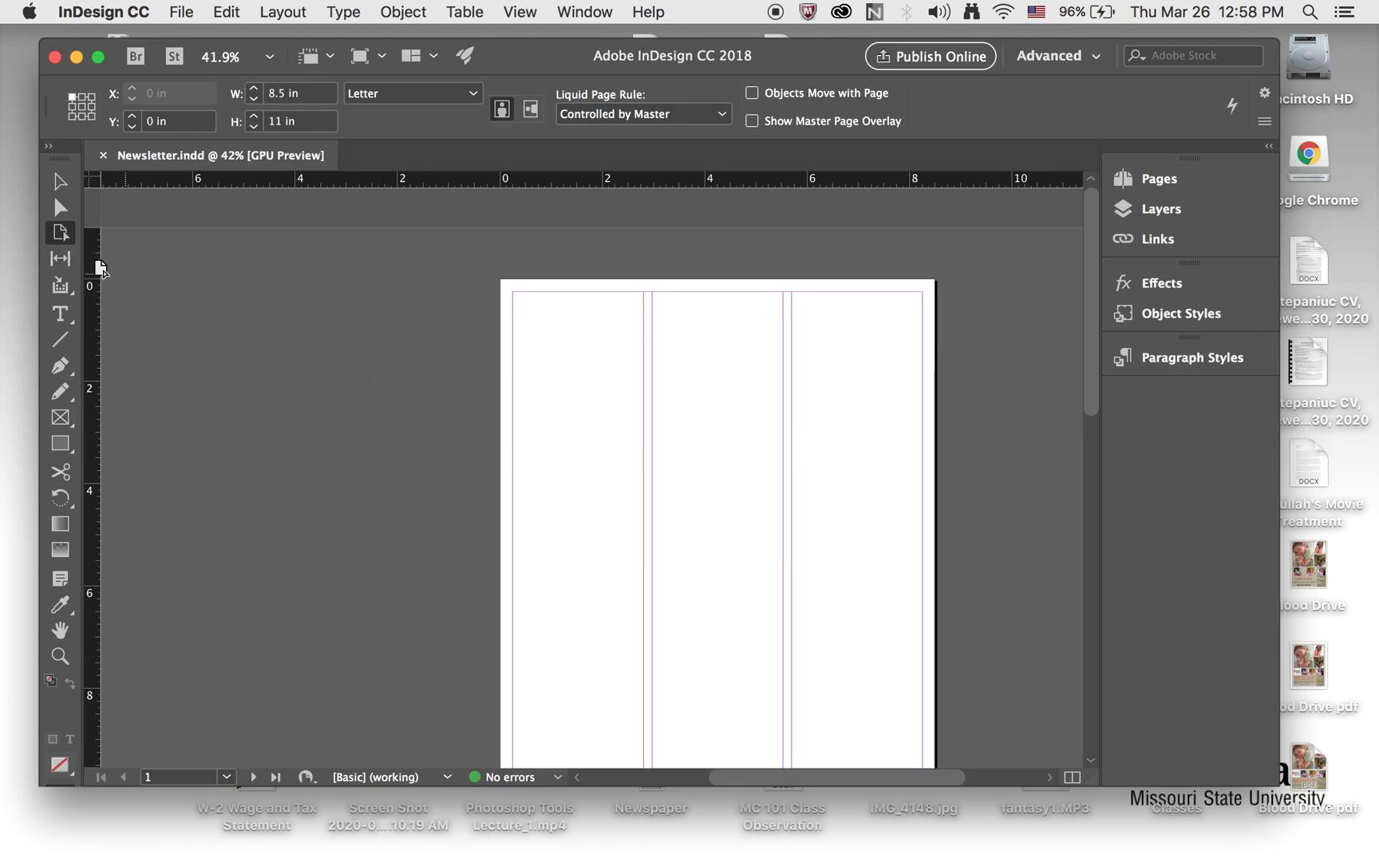
pyautogui.click(60, 257)
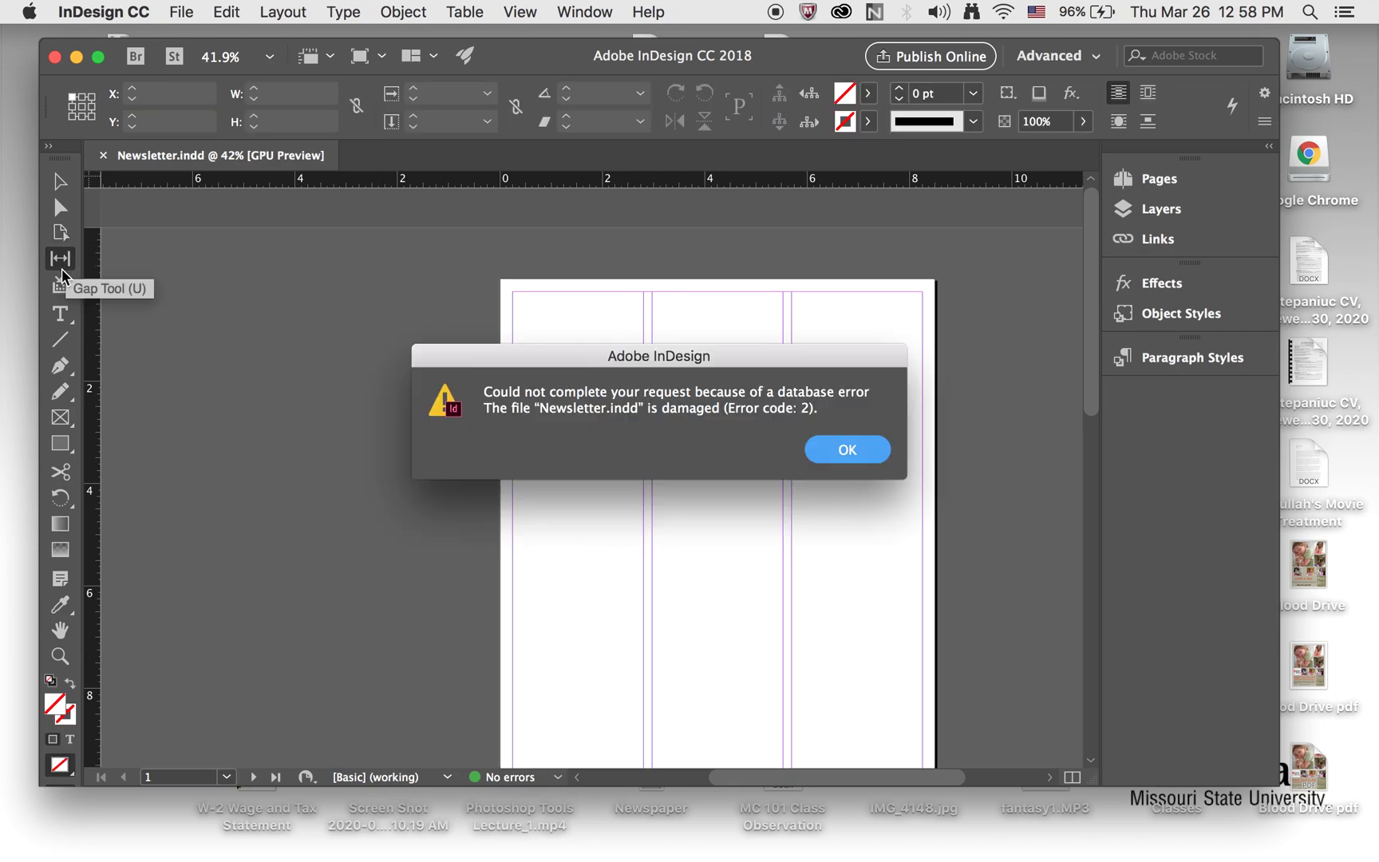
pyautogui.click(836, 448)
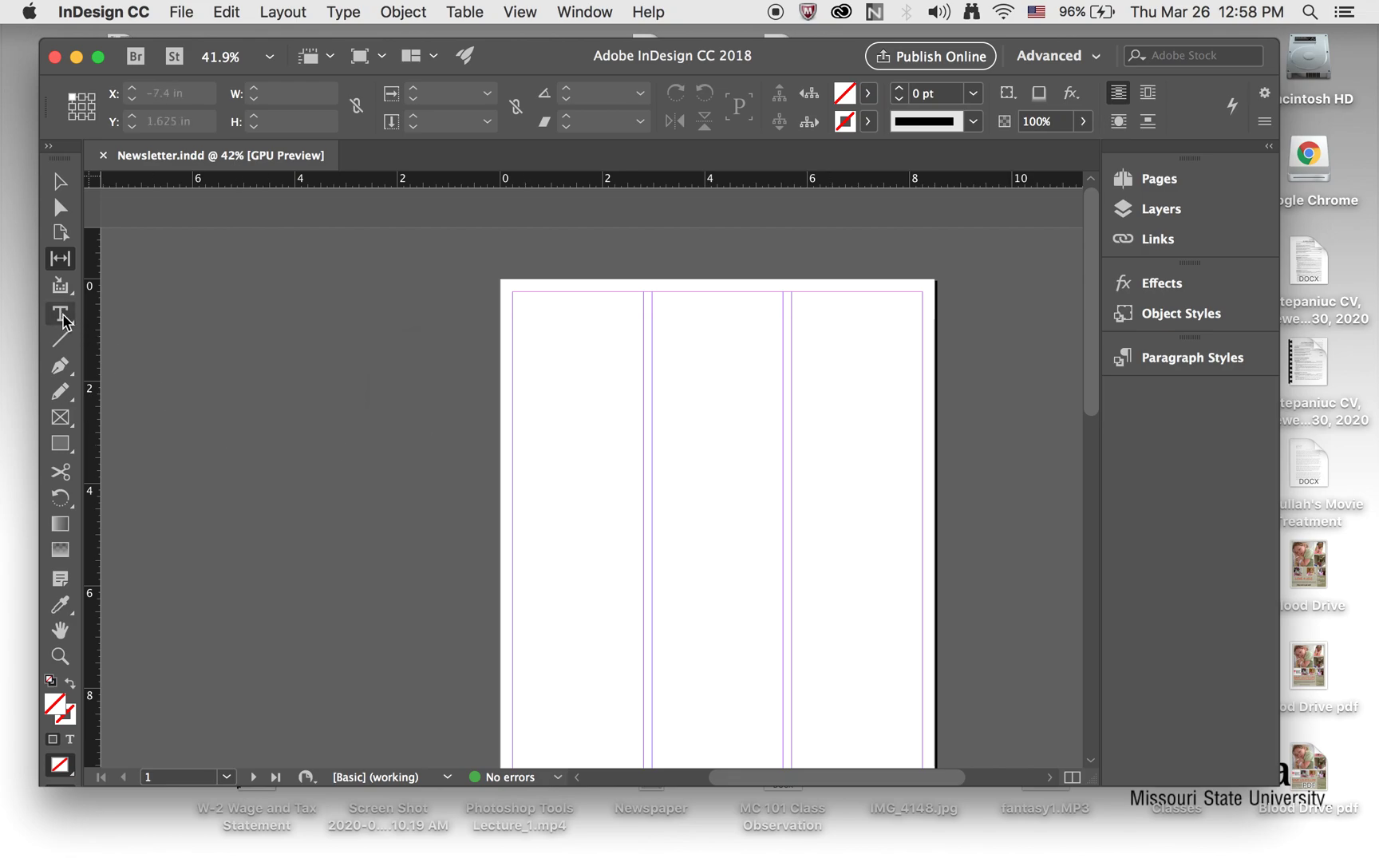
pyautogui.click(61, 315)
pyautogui.click(60, 181)
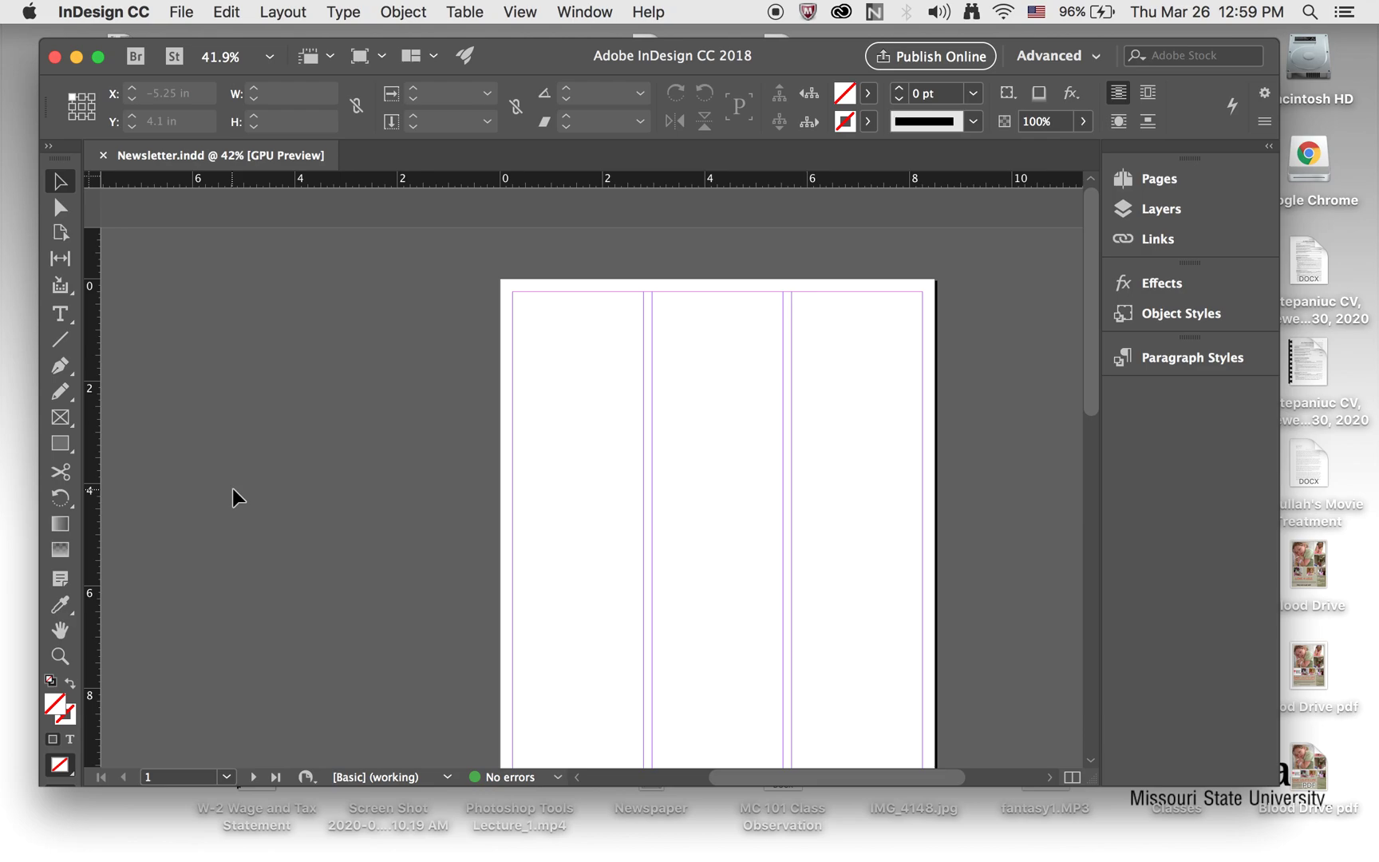
# Step: Hide the toolbox, dismiss the error and display the toolbox again
pyautogui.click(573, 13)
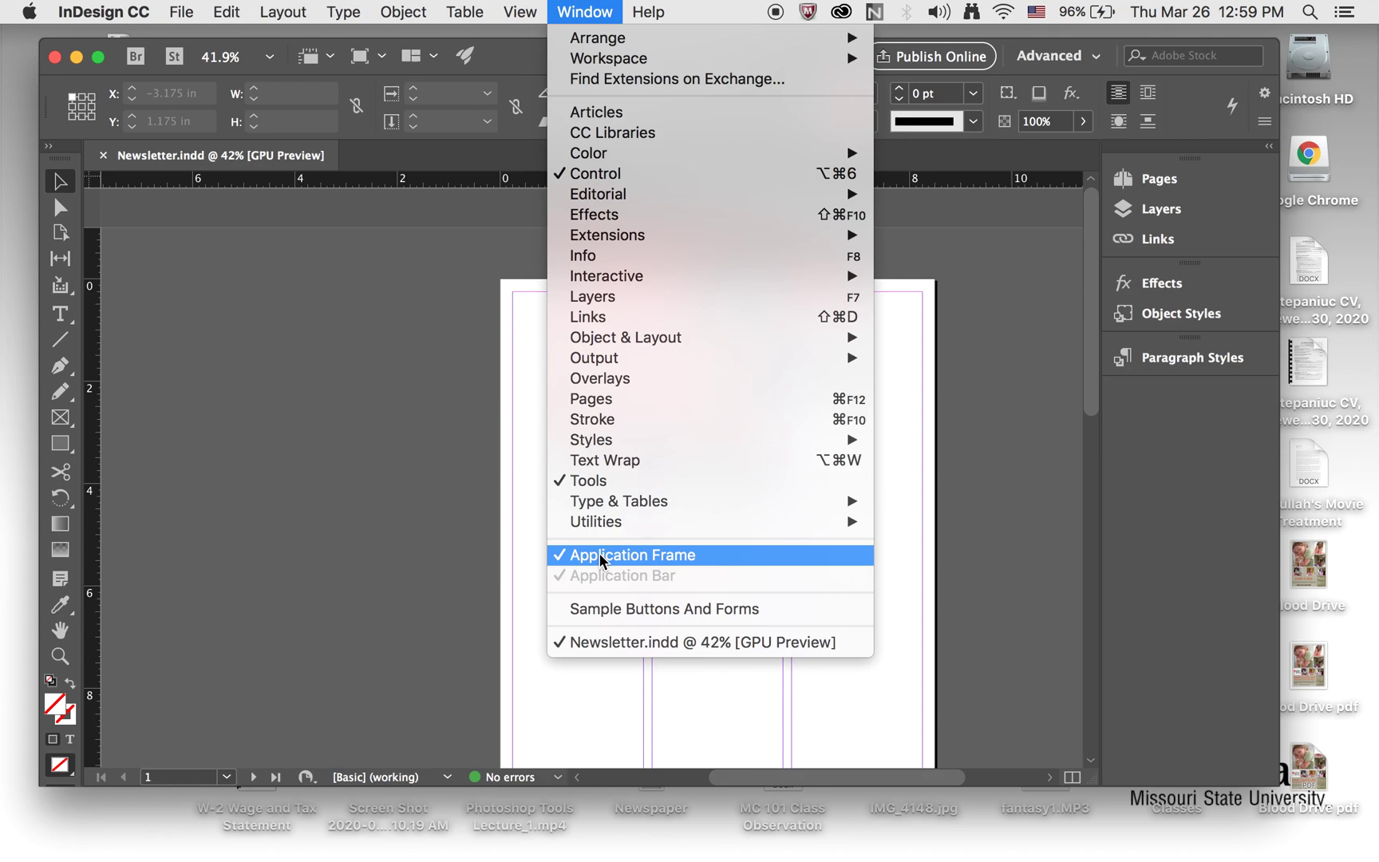
pyautogui.click(593, 482)
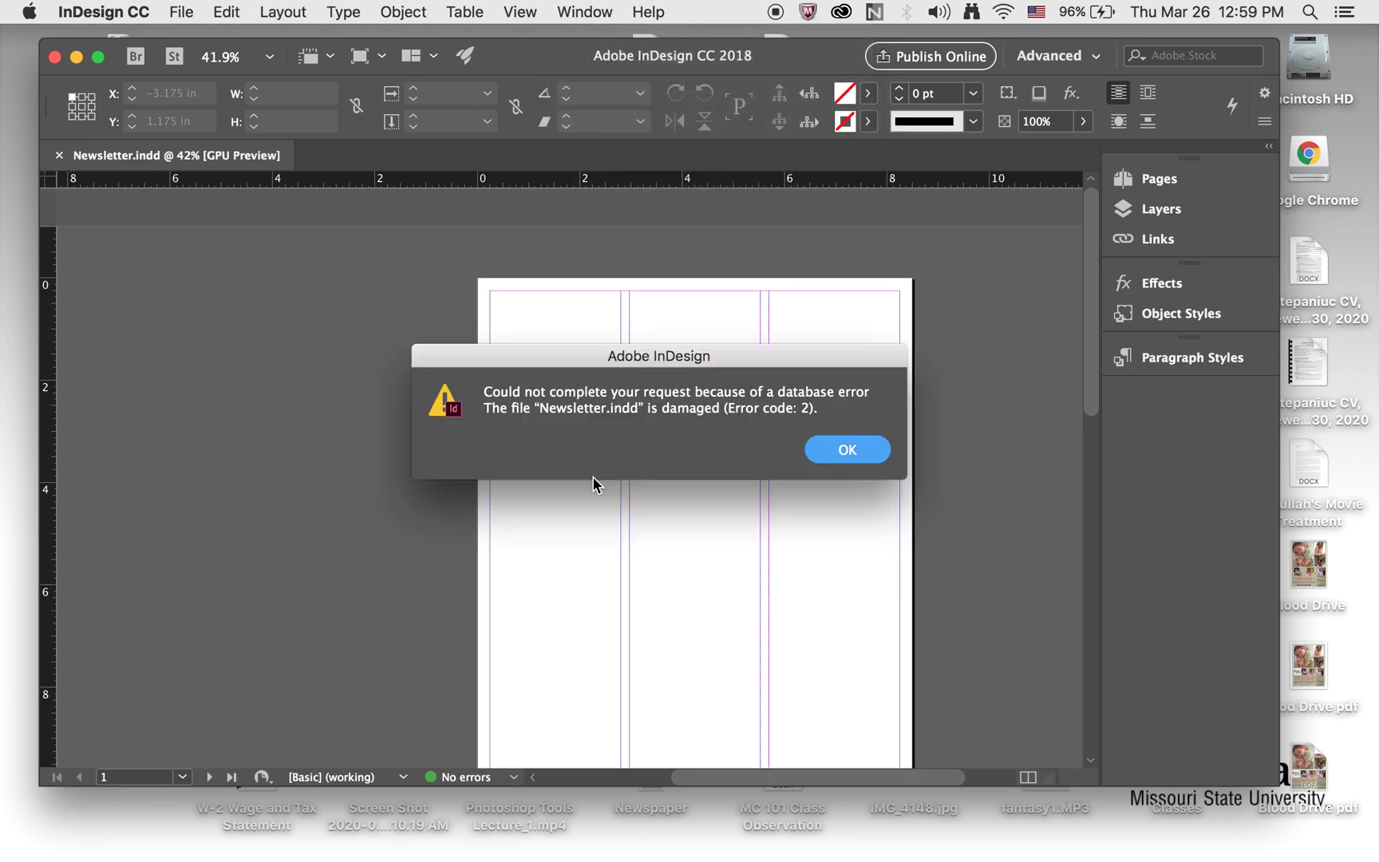
pyautogui.click(831, 451)
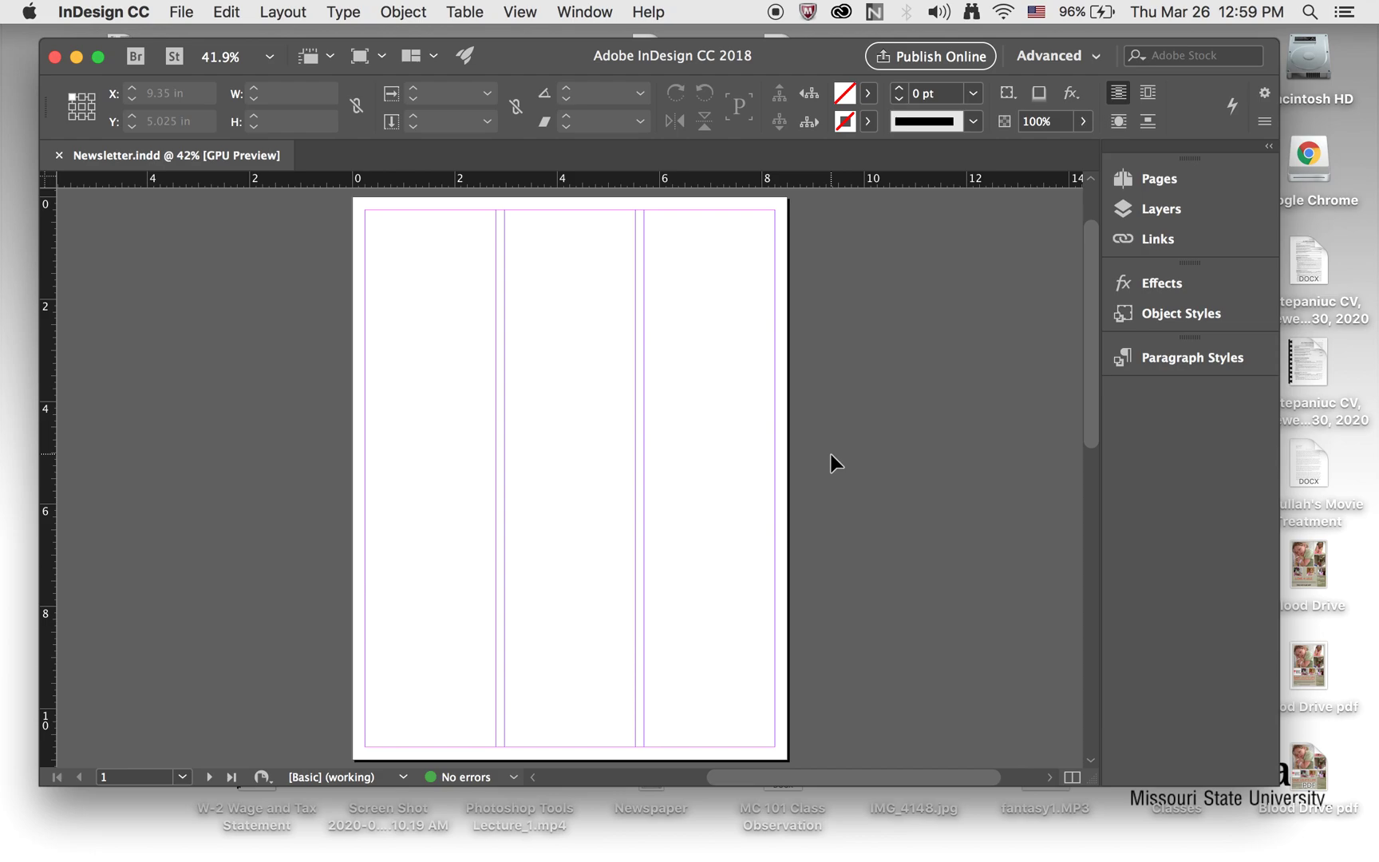
pyautogui.click(582, 10)
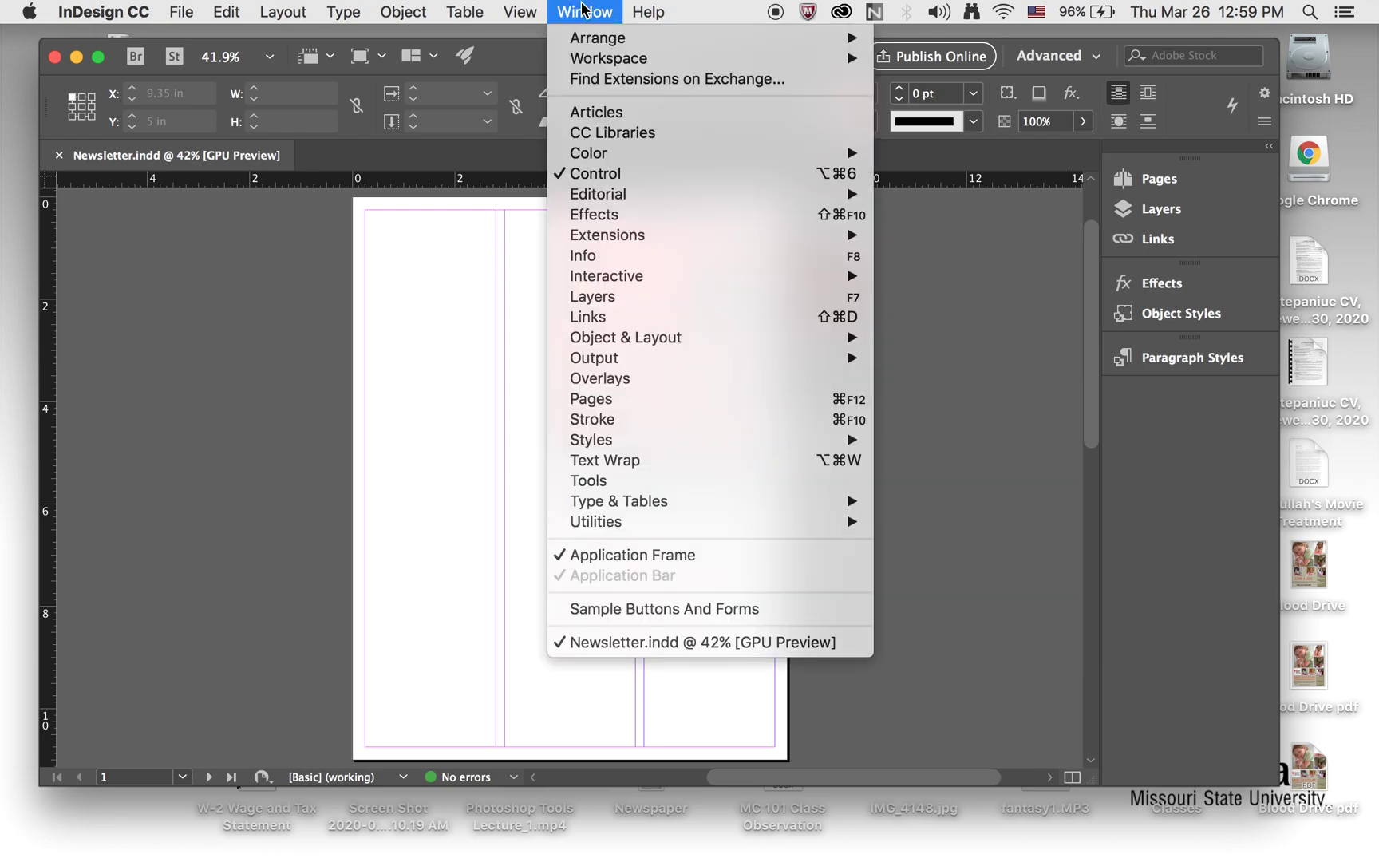
pyautogui.click(563, 484)
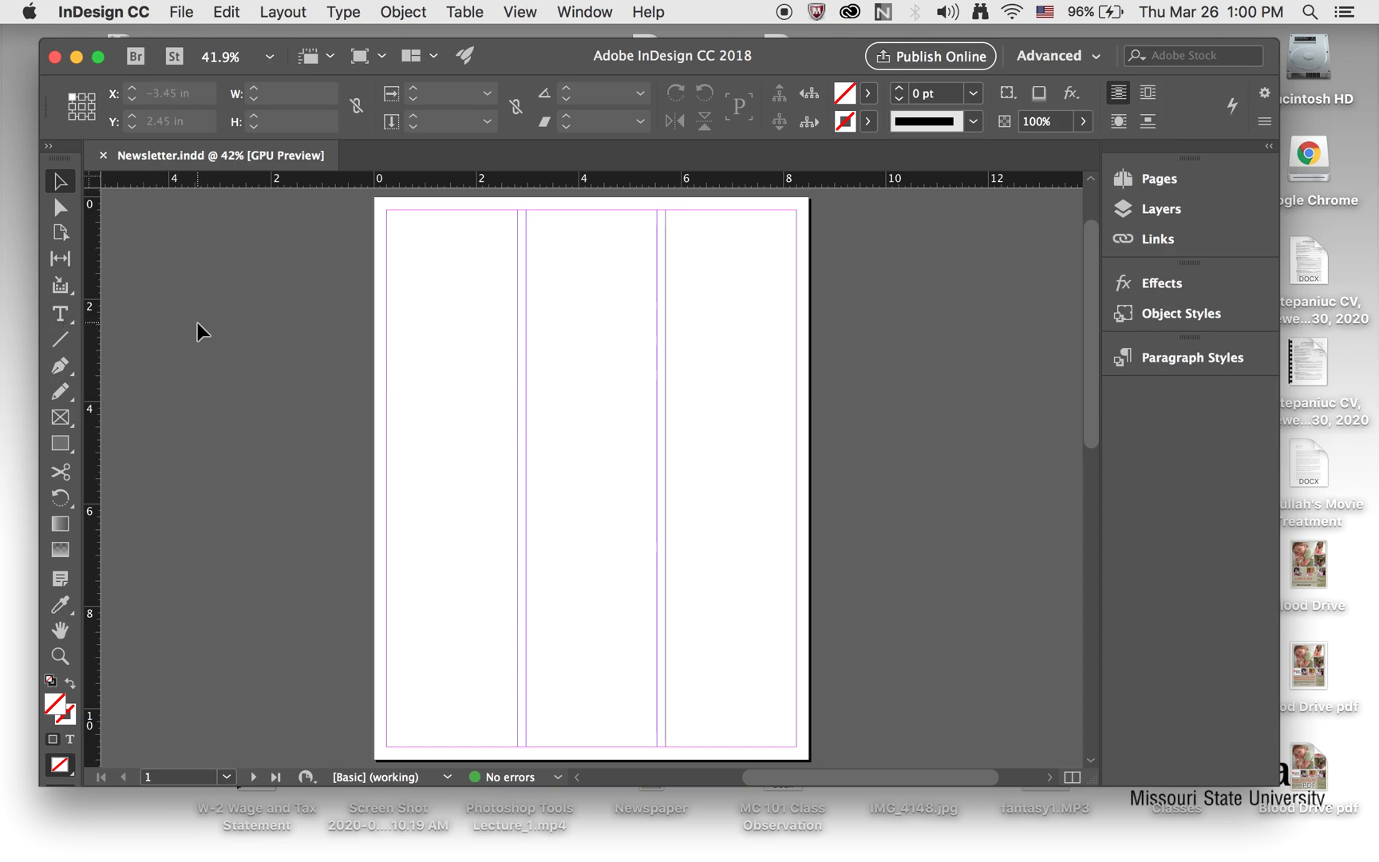
# Step: Try to draw a text frame about 5.28 in wide and 5.56 in high across the first two columns of page 1
pyautogui.click(58, 317)
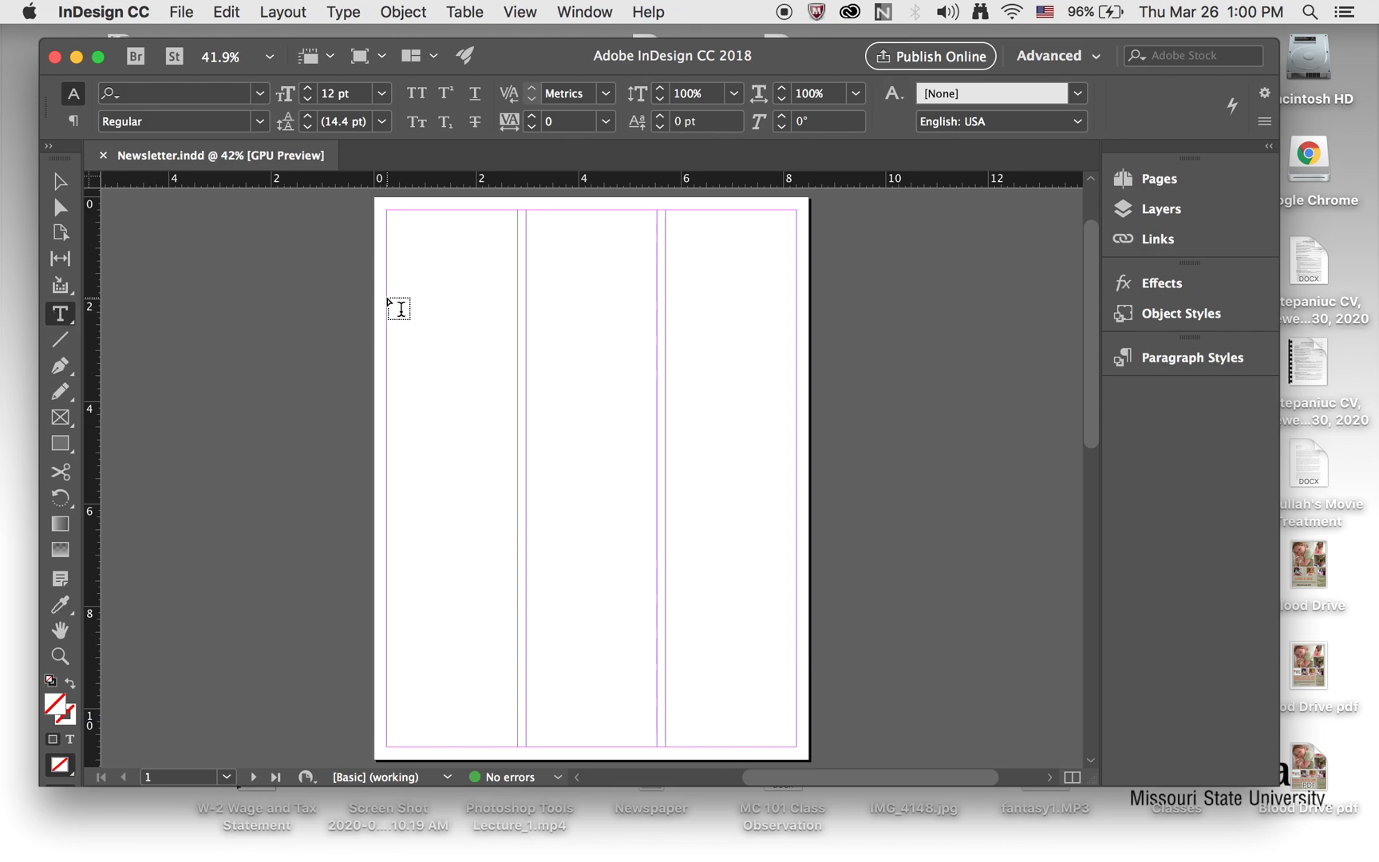
pyautogui.scroll(4, 400, 309)
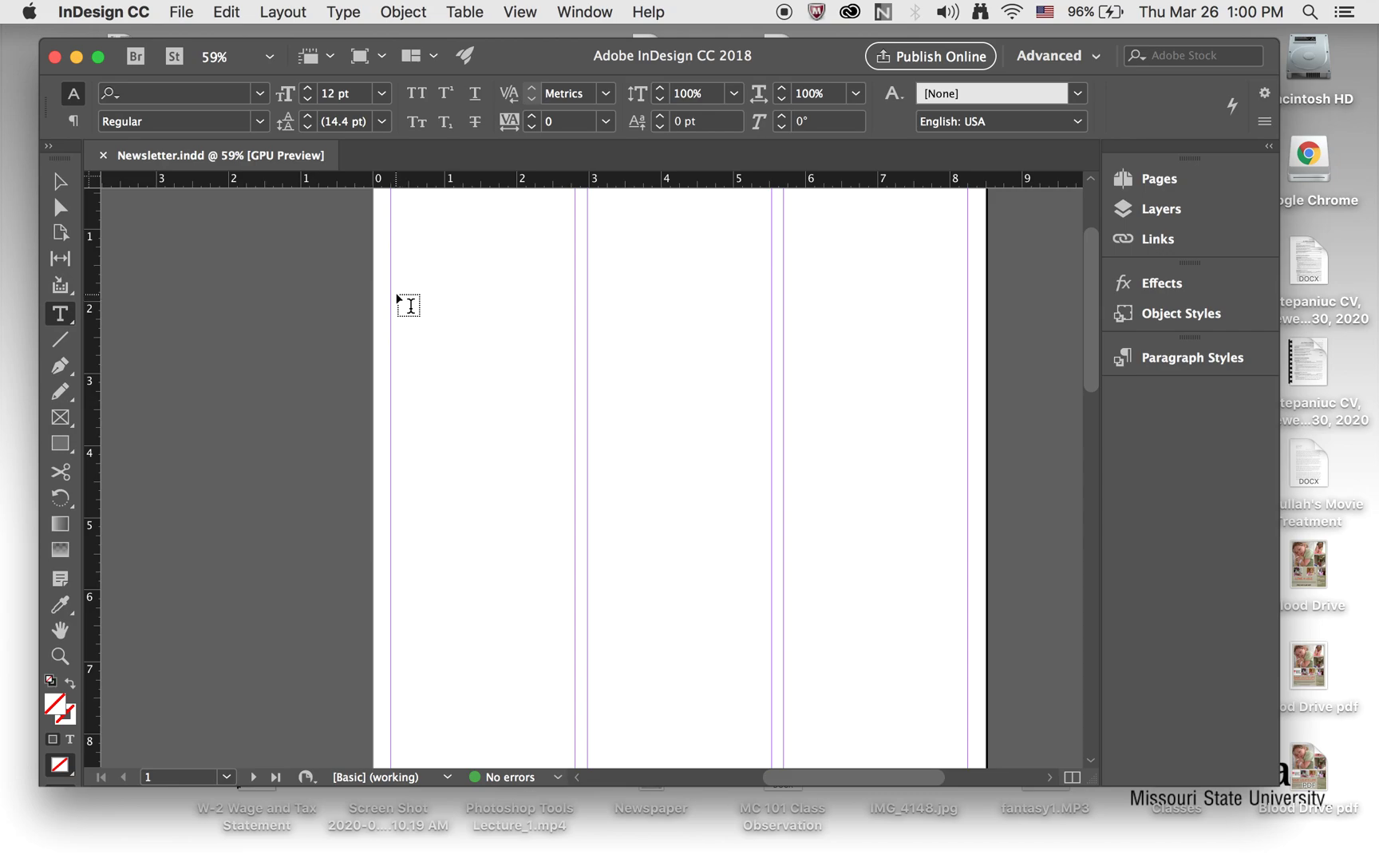
pyautogui.moveTo(404, 312); pyautogui.dragTo(772, 694)
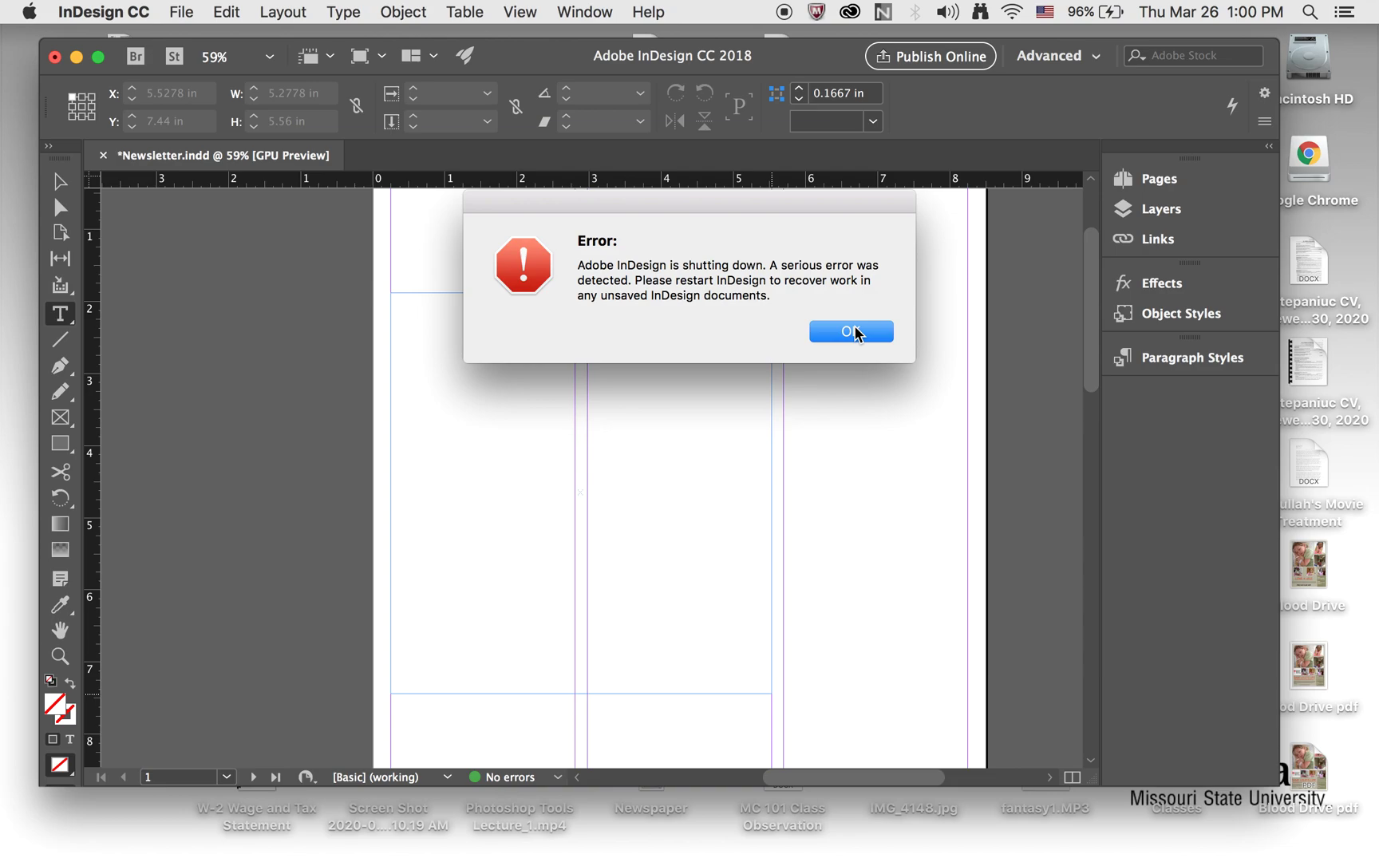
pyautogui.click(854, 332)
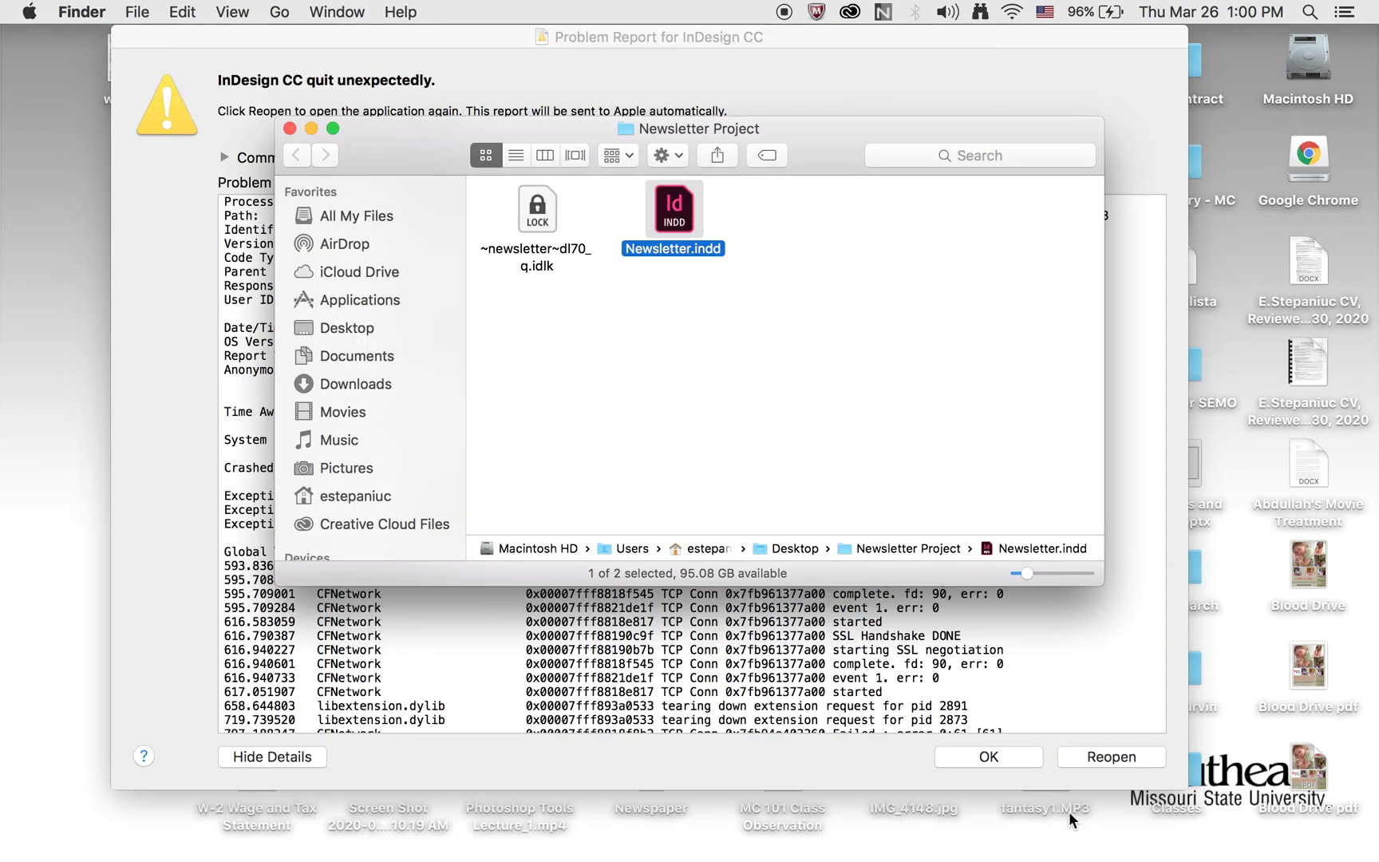
# Step: Dismiss the crash report, reopen Newsletter.indd and close the floating Color panel
pyautogui.click(992, 755)
pyautogui.doubleClick(670, 208)
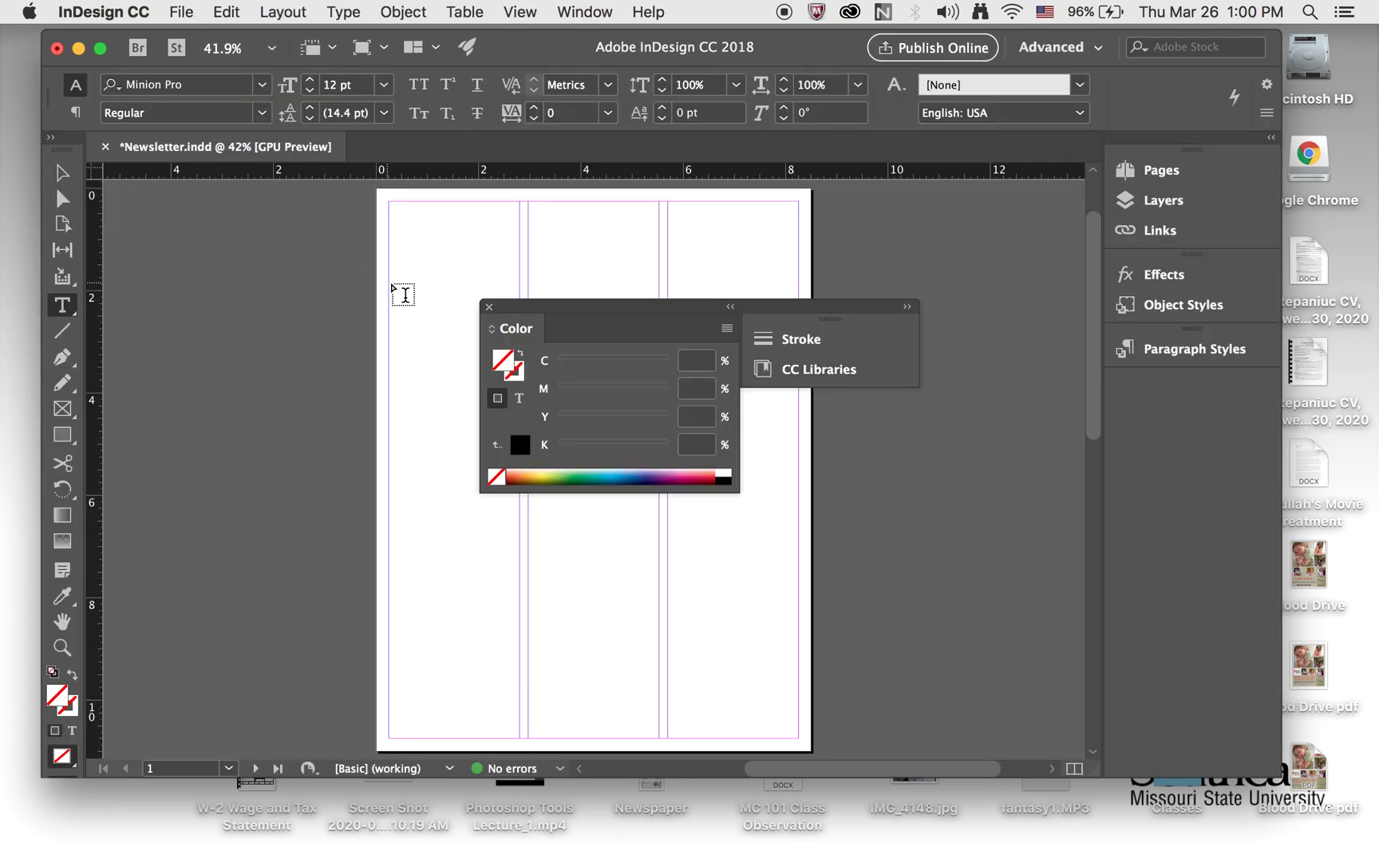
pyautogui.click(488, 307)
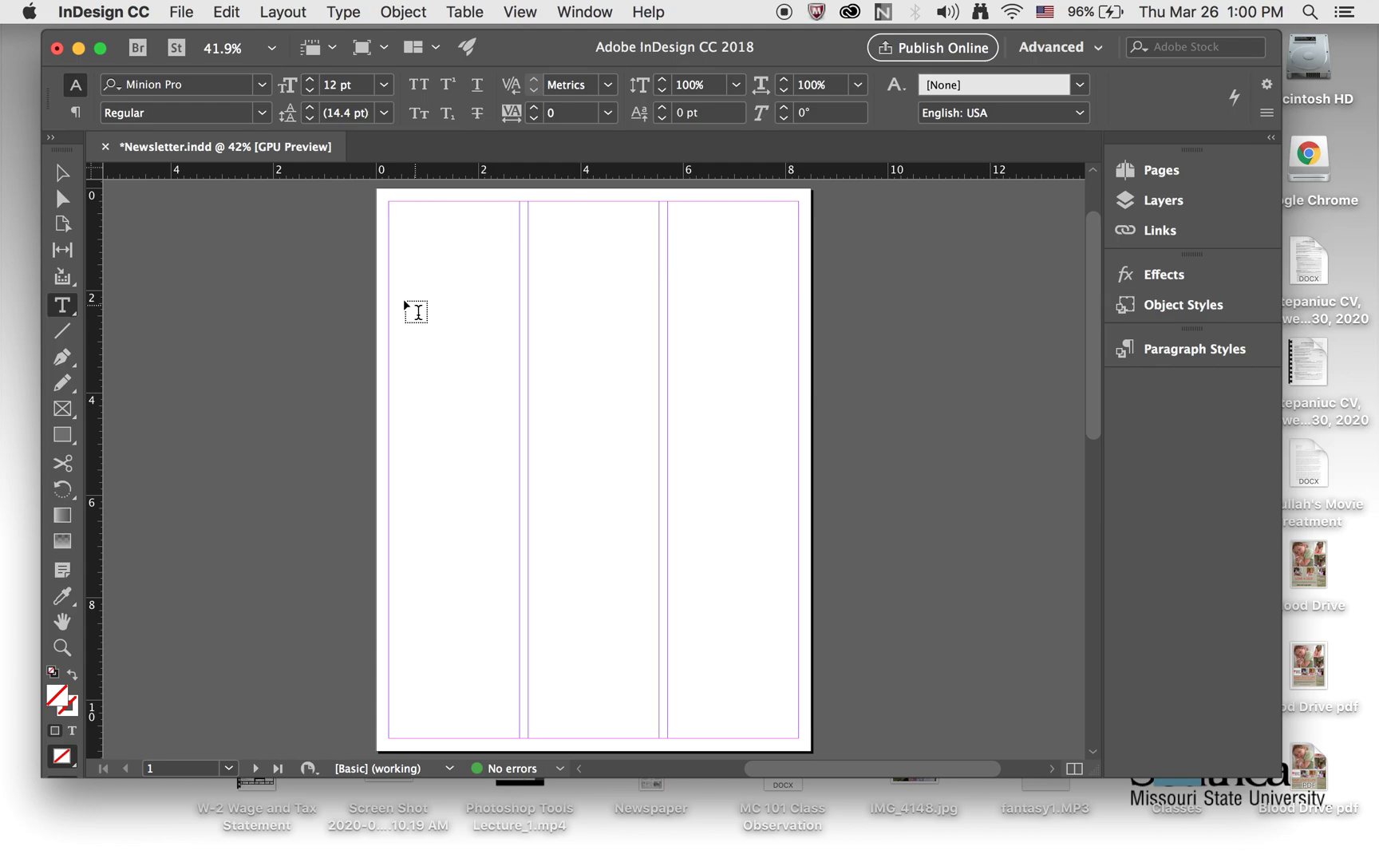
# Step: Draw a text frame across the first two columns of page 1, about 5.28 in wide and 4.85 in high
pyautogui.moveTo(391, 292); pyautogui.dragTo(659, 540)
pyautogui.scroll(2, 634, 319)
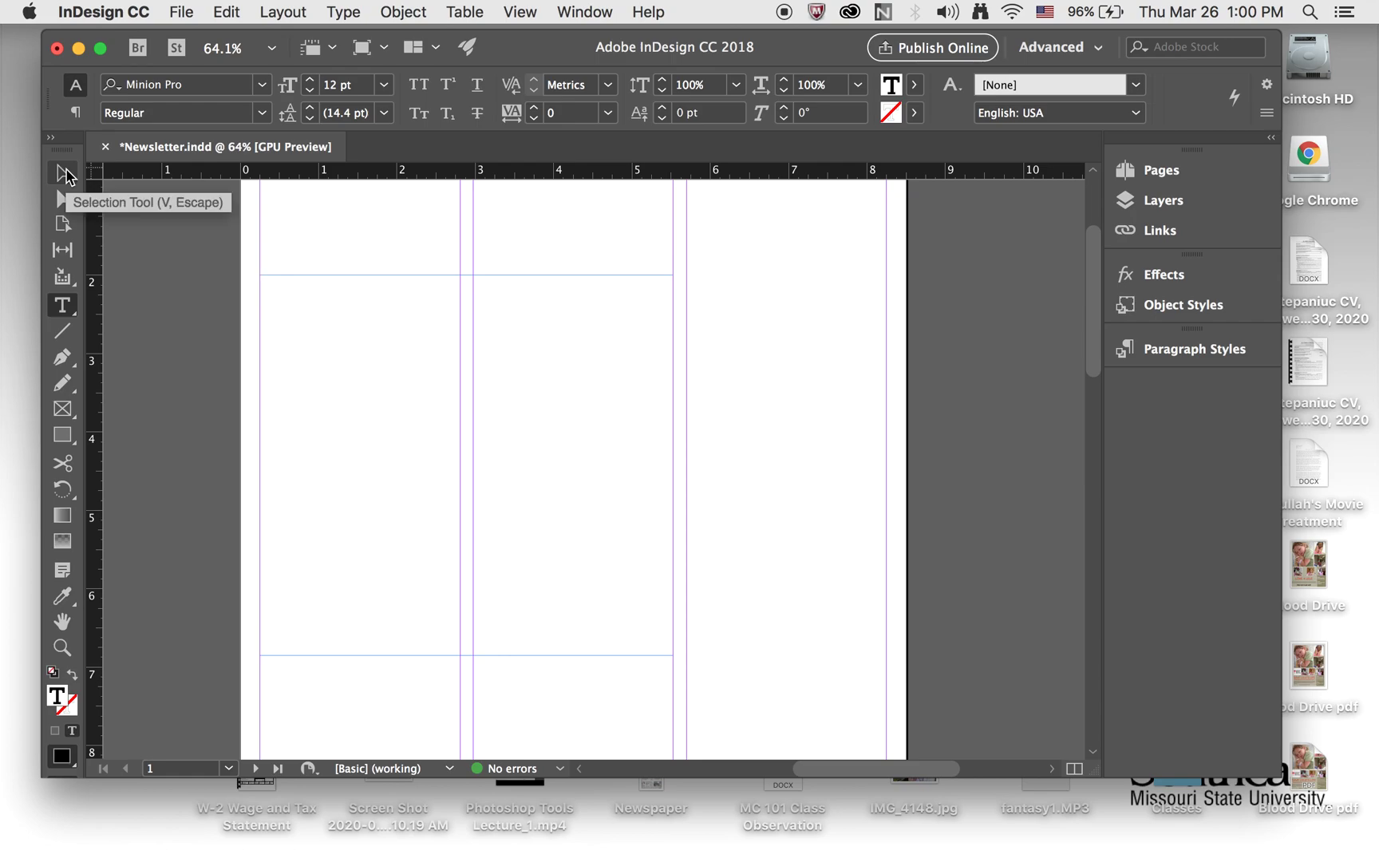
# Step: Stretch the text frame across all three columns to 8 in wide and narrow it back to two columns, about 5.28 by 4.84 in
pyautogui.click(67, 175)
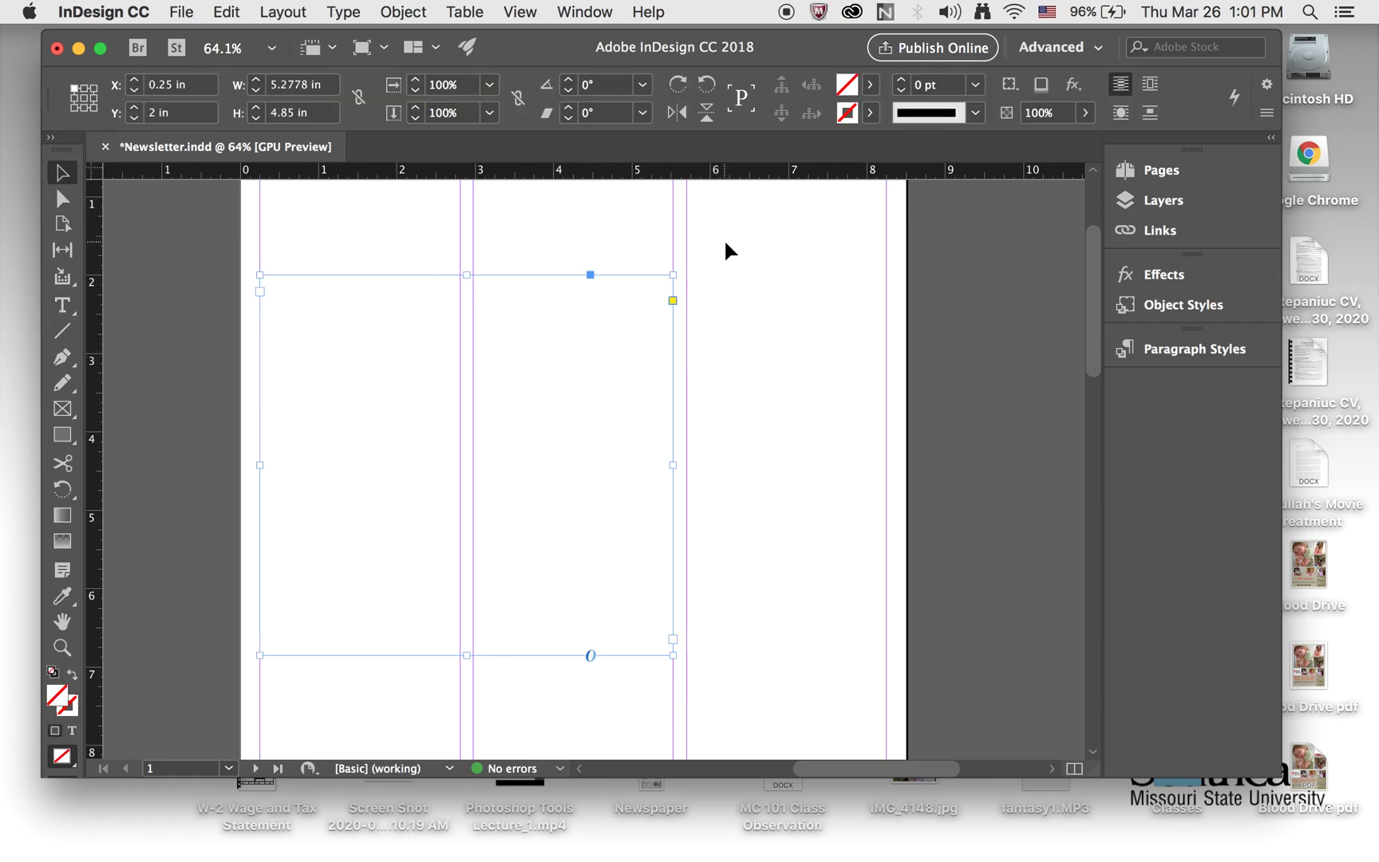
pyautogui.moveTo(674, 275); pyautogui.dragTo(754, 266)
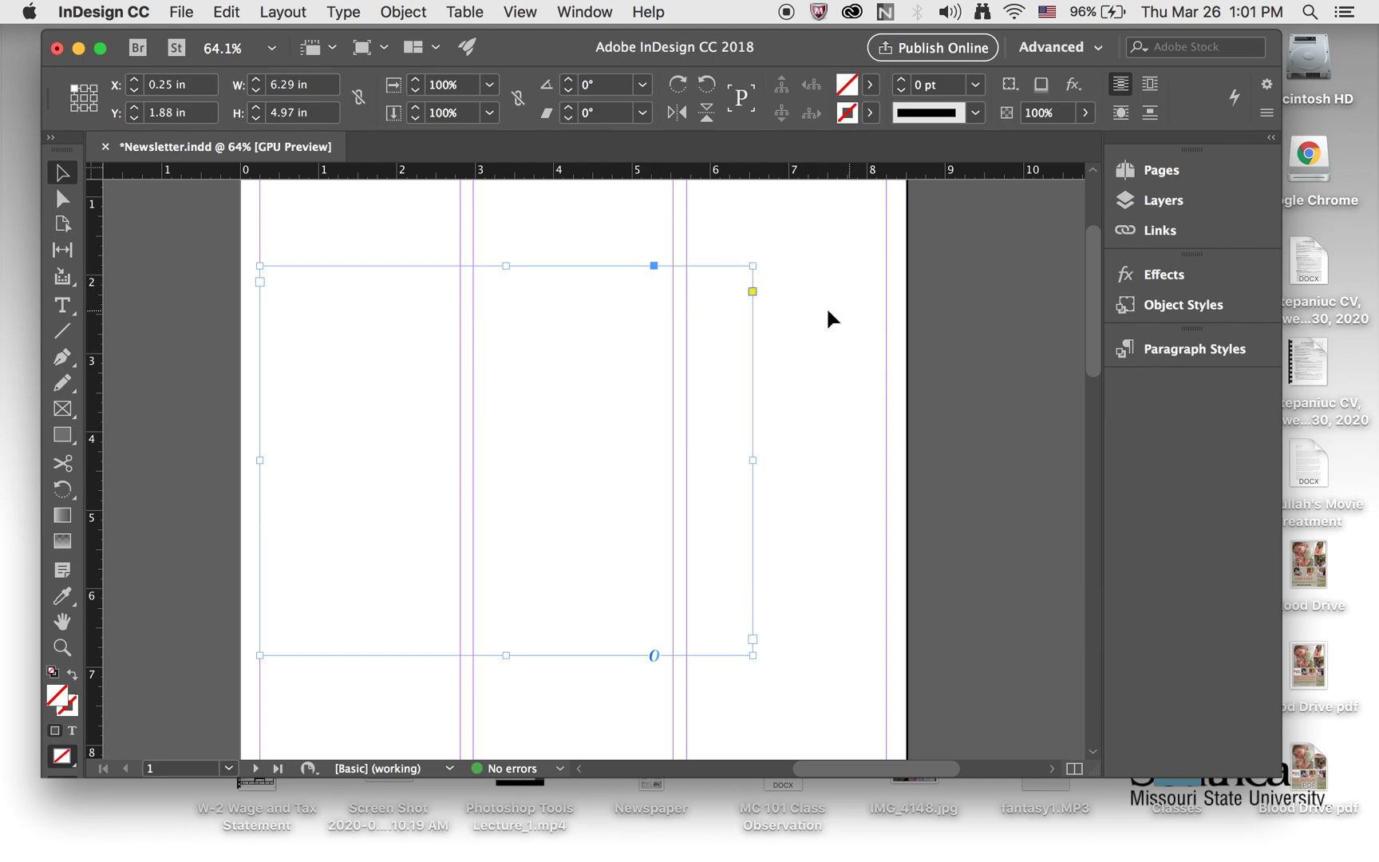
pyautogui.moveTo(751, 267); pyautogui.dragTo(885, 272)
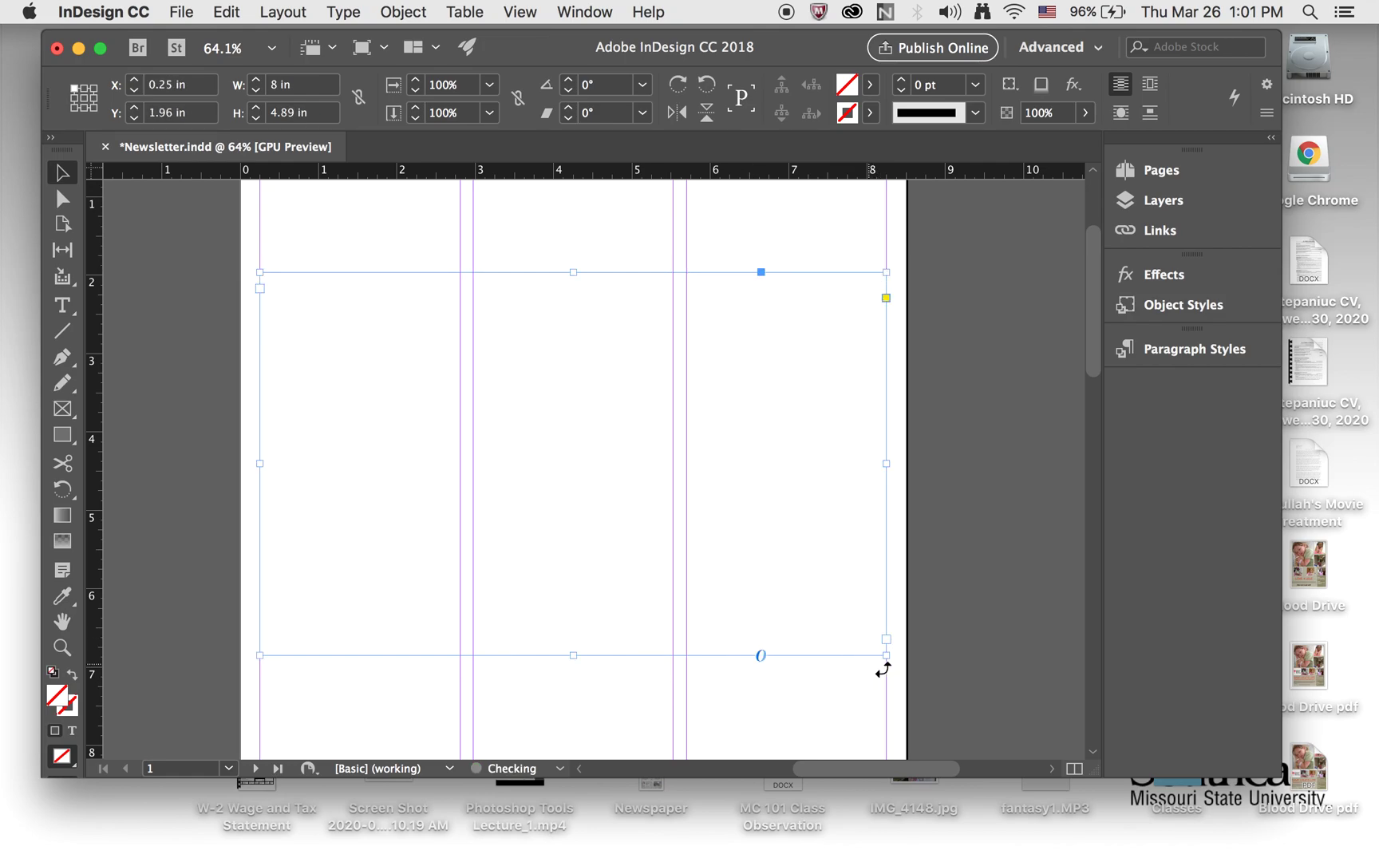
pyautogui.moveTo(884, 653); pyautogui.dragTo(673, 651)
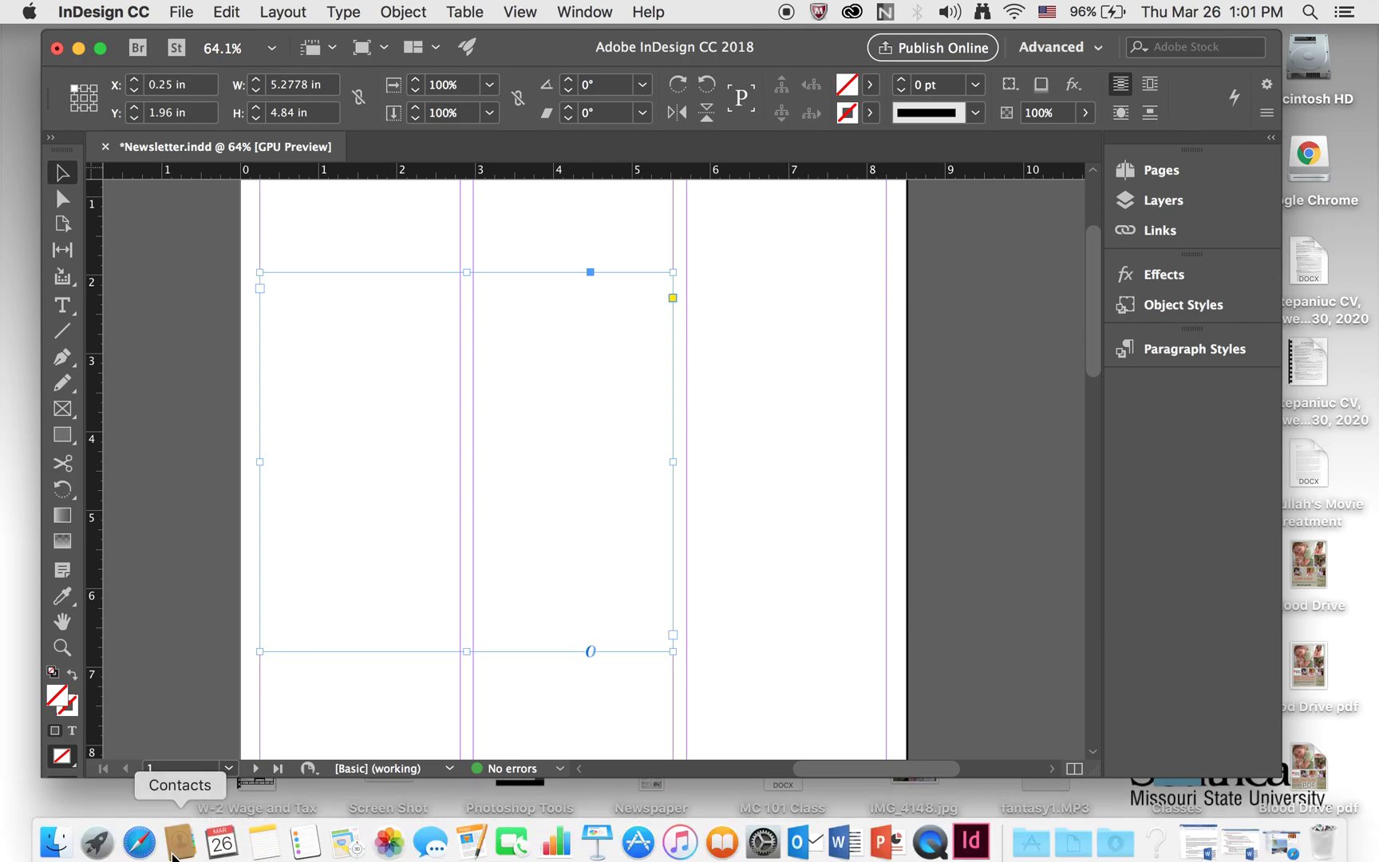
# Step: Switch to Safari, open google.com in a new tab and search for "Travelling stories"
pyautogui.click(139, 837)
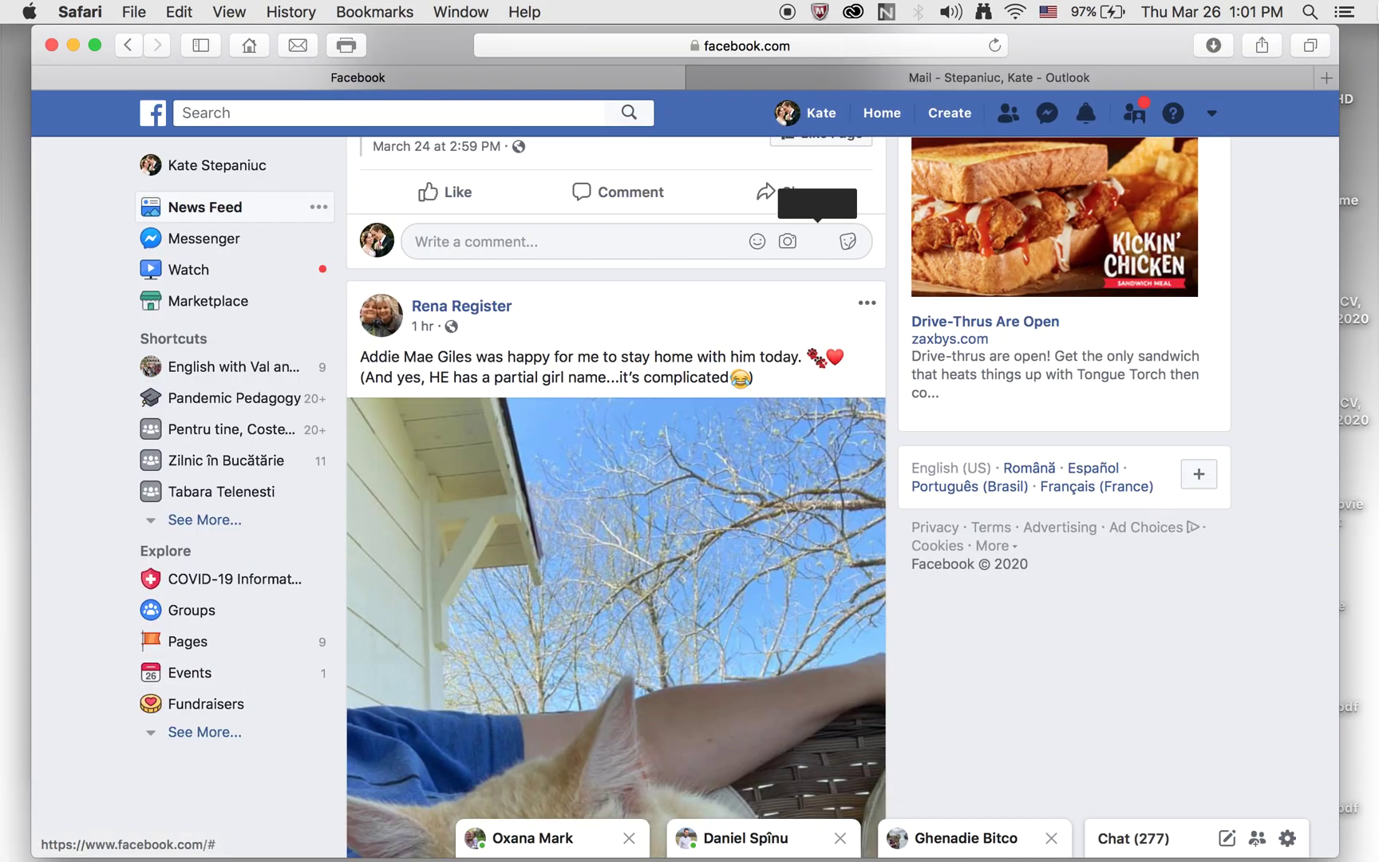
pyautogui.click(1326, 78)
pyautogui.write('google.com')
pyautogui.press('Return')
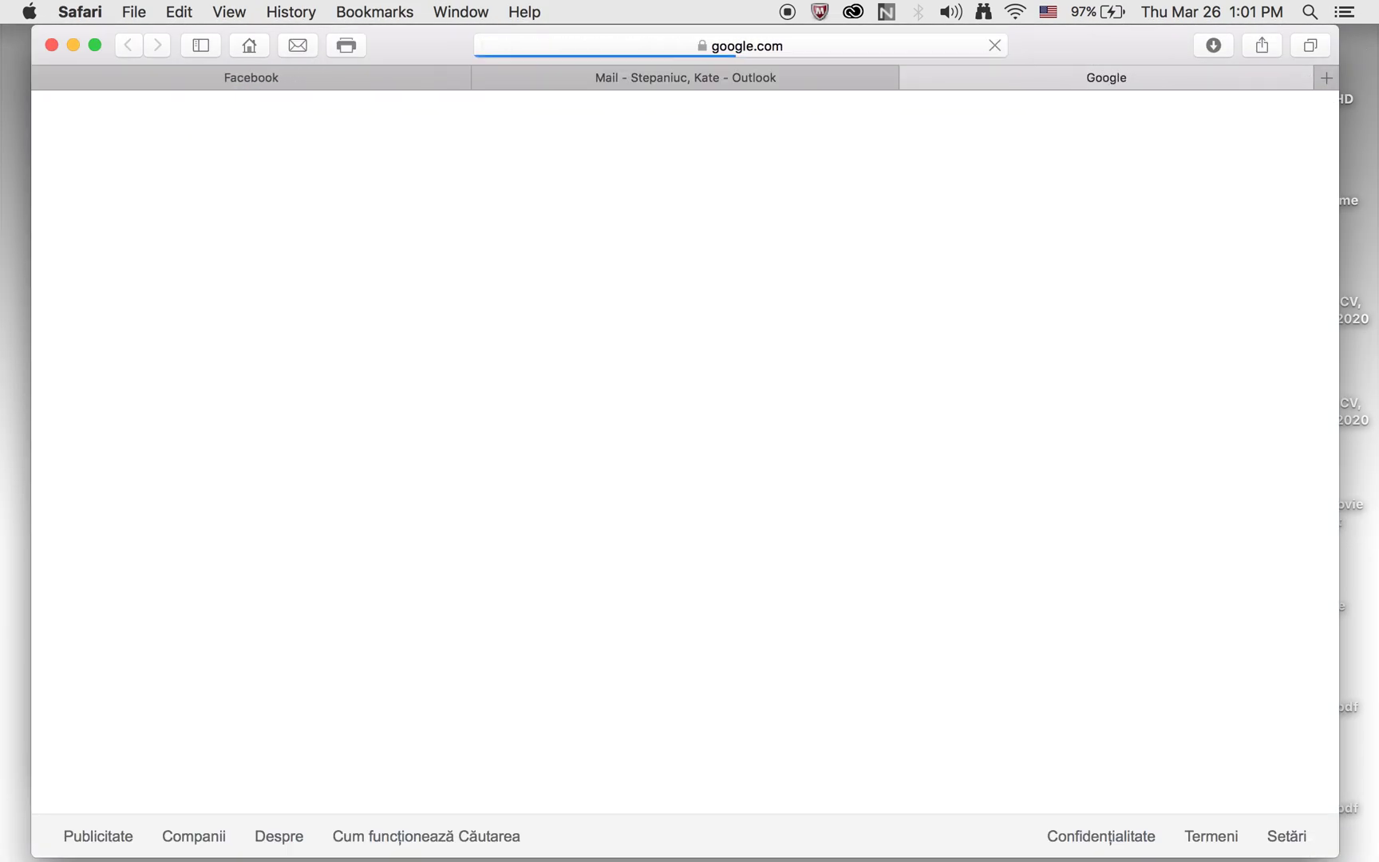
pyautogui.write('Trave')
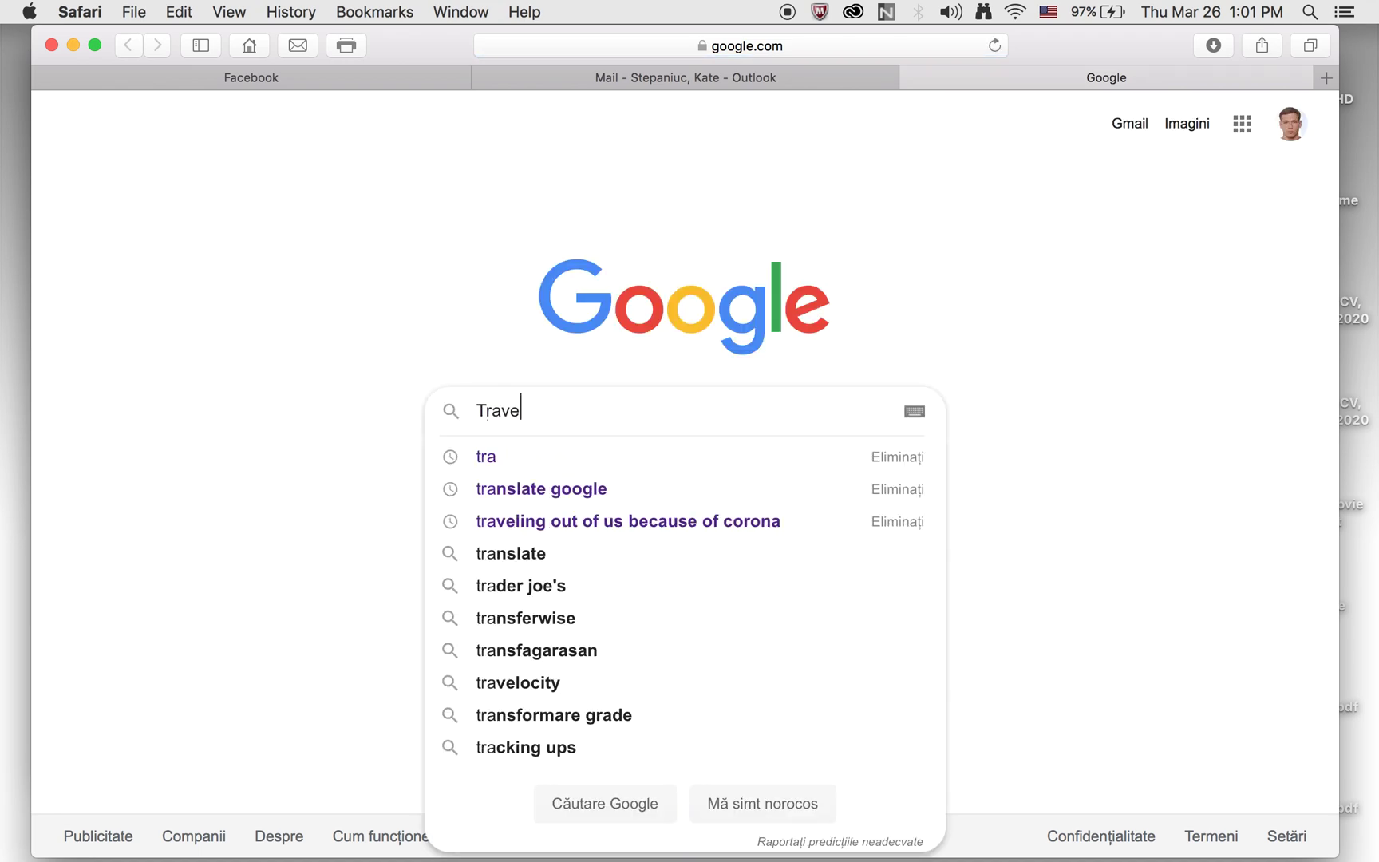
pyautogui.write('lling stories')
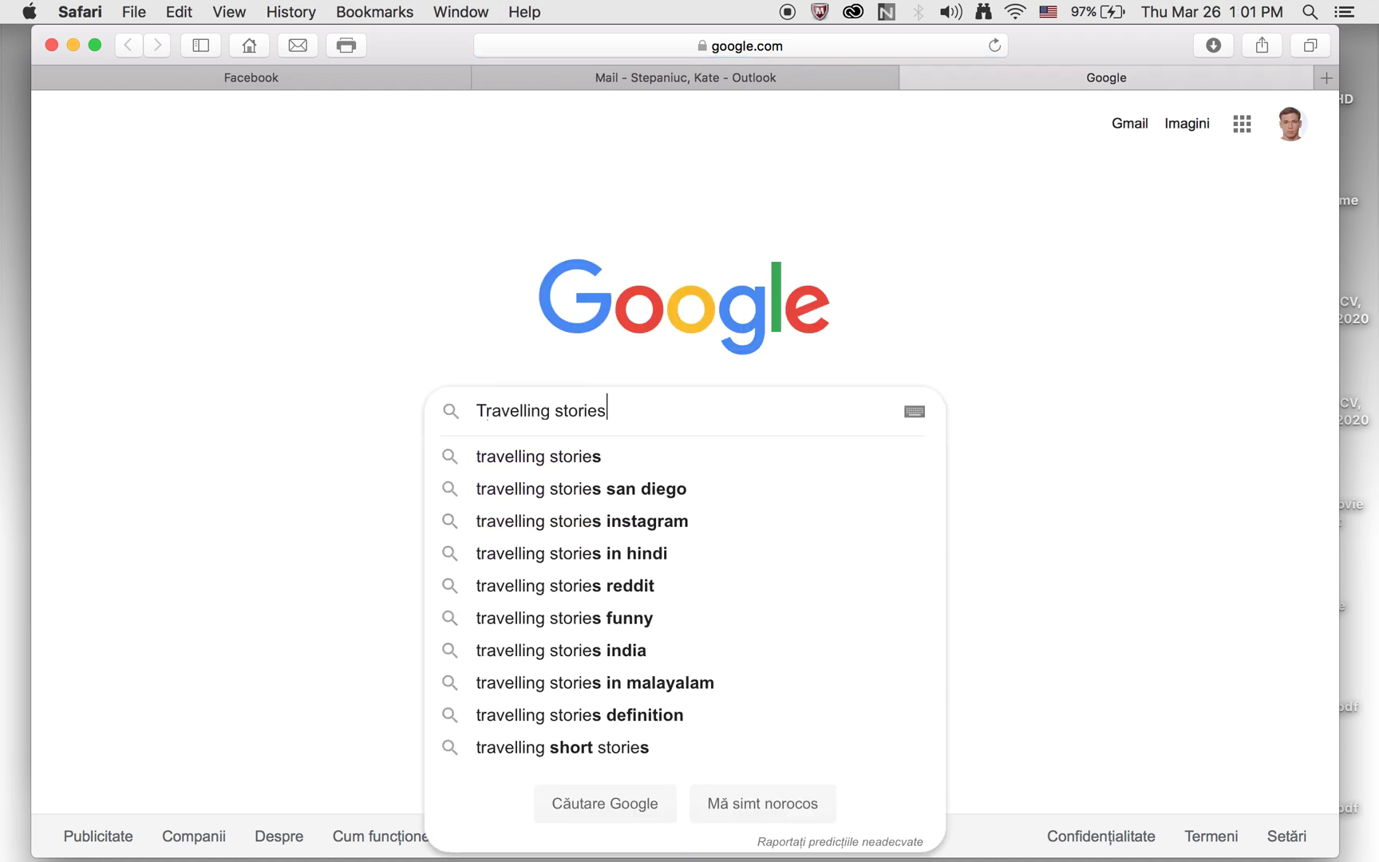
pyautogui.press('Return')
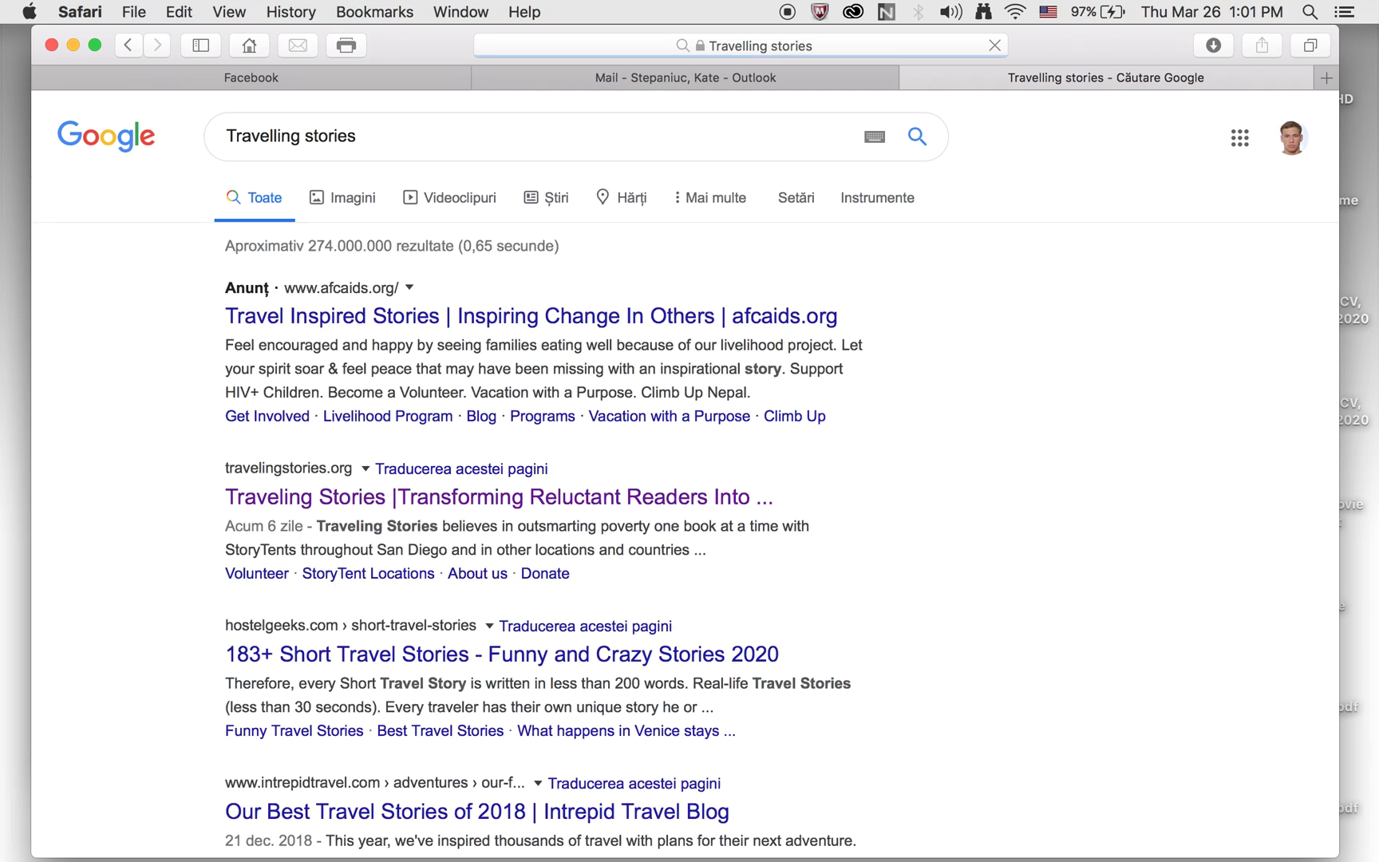
# Step: Open the afcaids.org travel stories result, copy the article's first two paragraphs and minimize the browser window
pyautogui.click(589, 318)
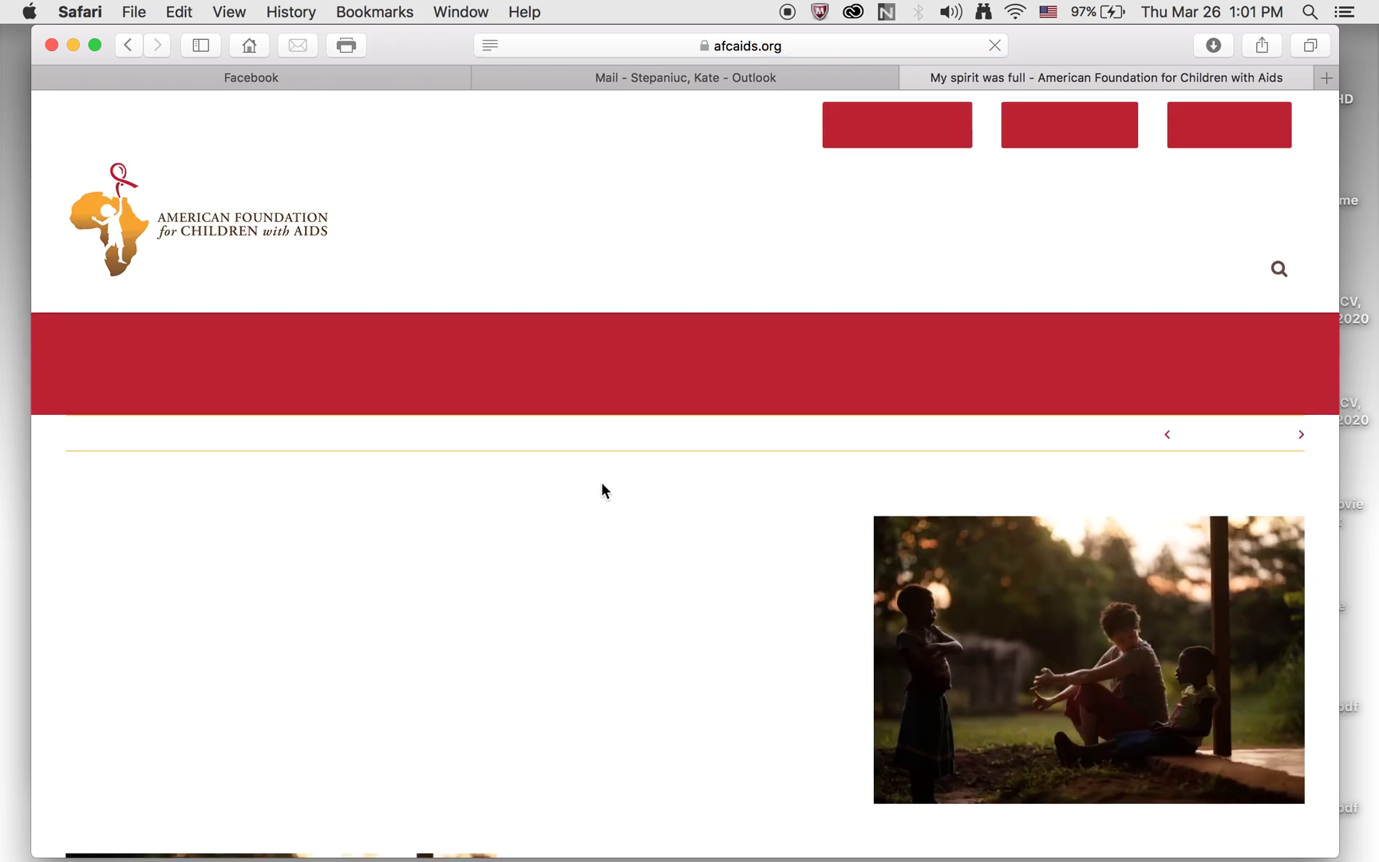
pyautogui.scroll(-5, 614, 523)
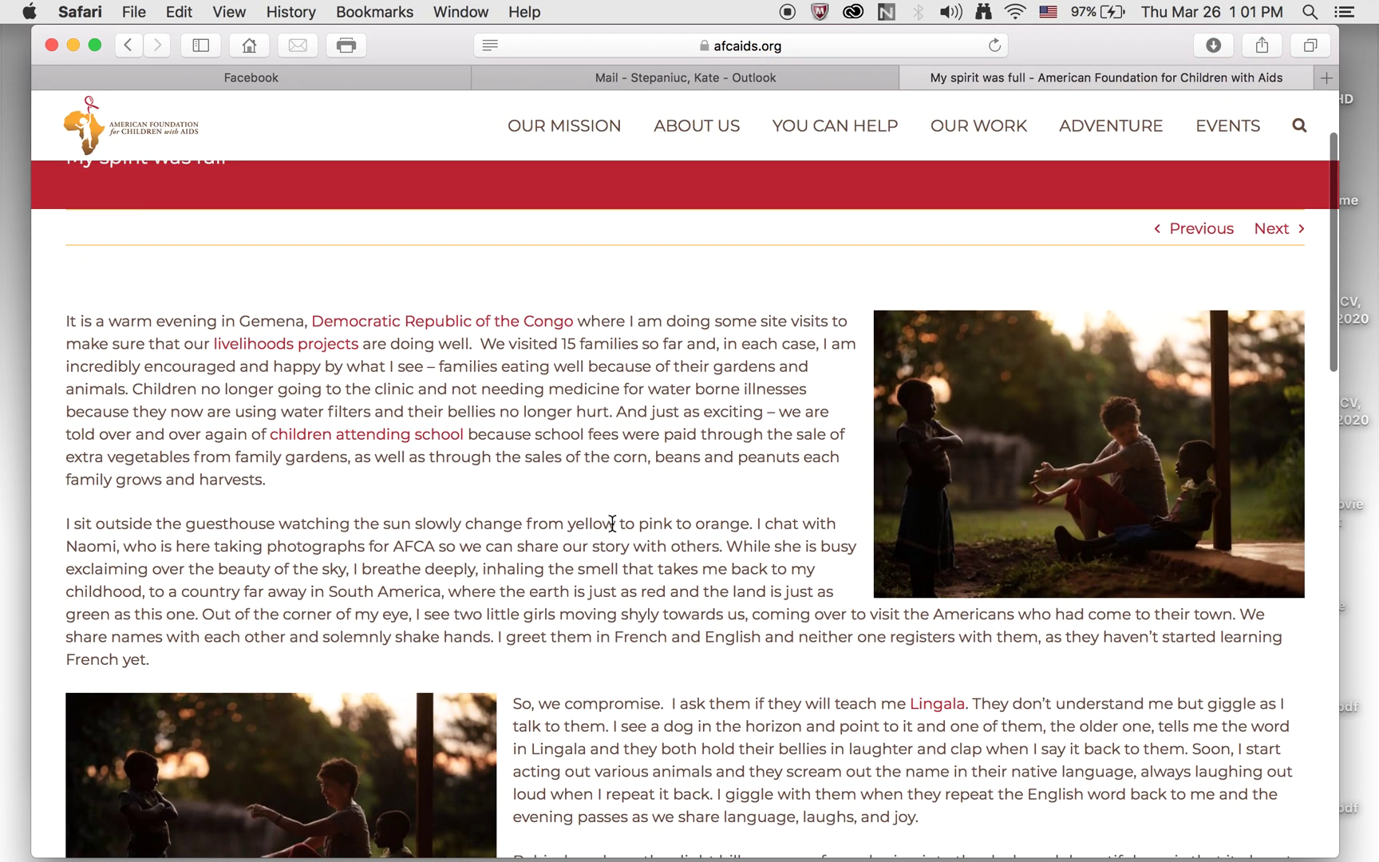
pyautogui.moveTo(67, 319); pyautogui.dragTo(842, 649)
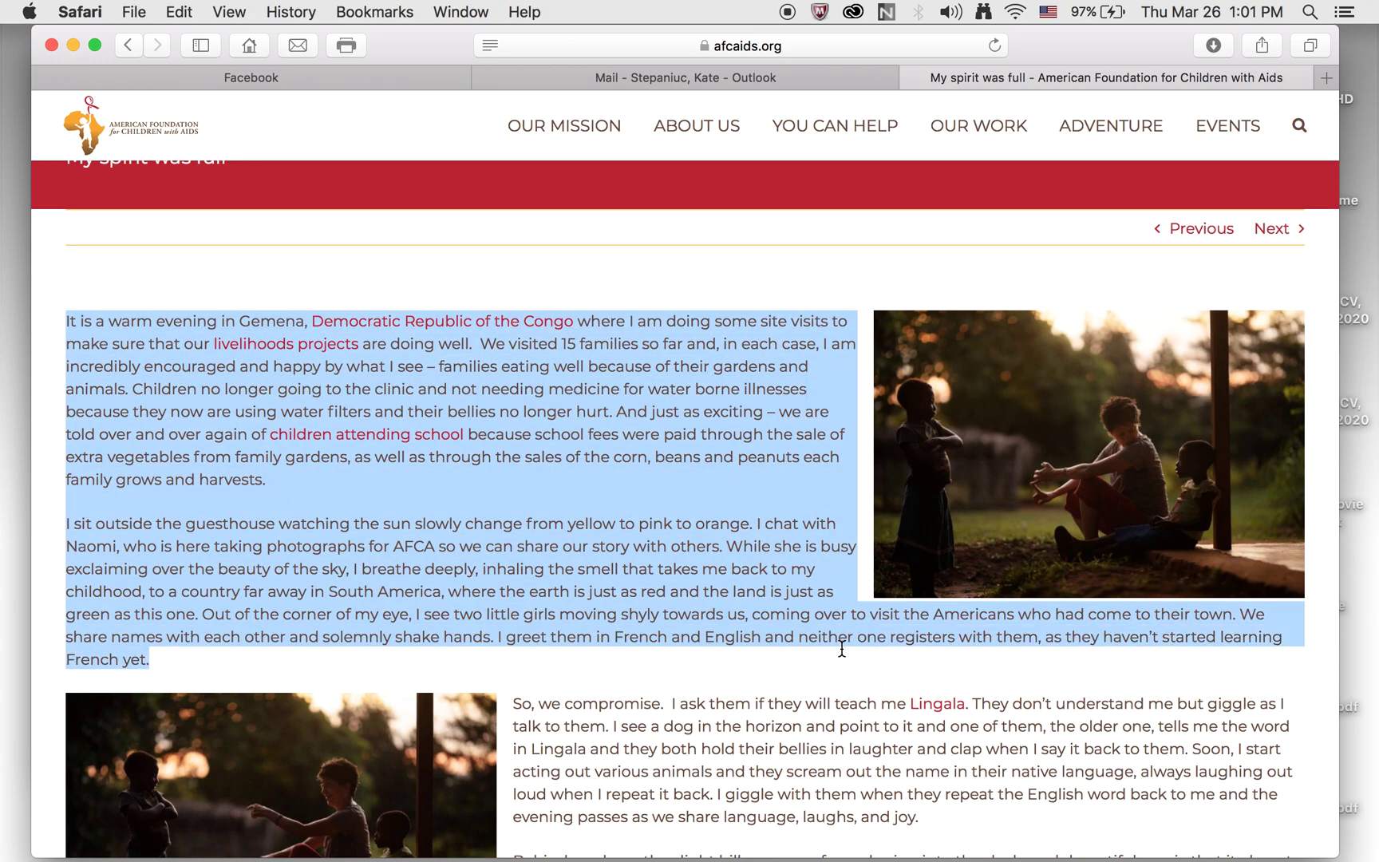
pyautogui.press('super+c')
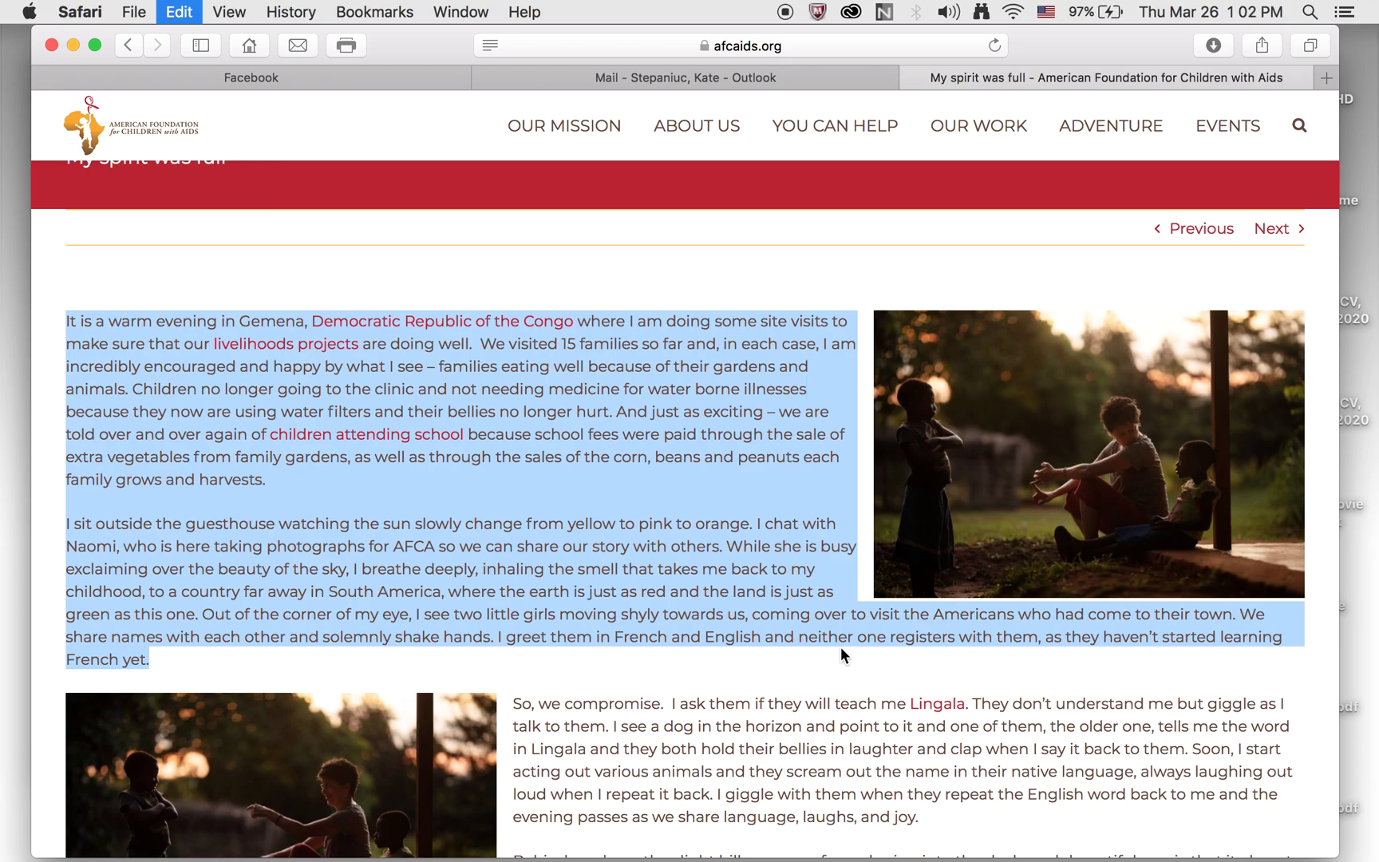
pyautogui.click(72, 44)
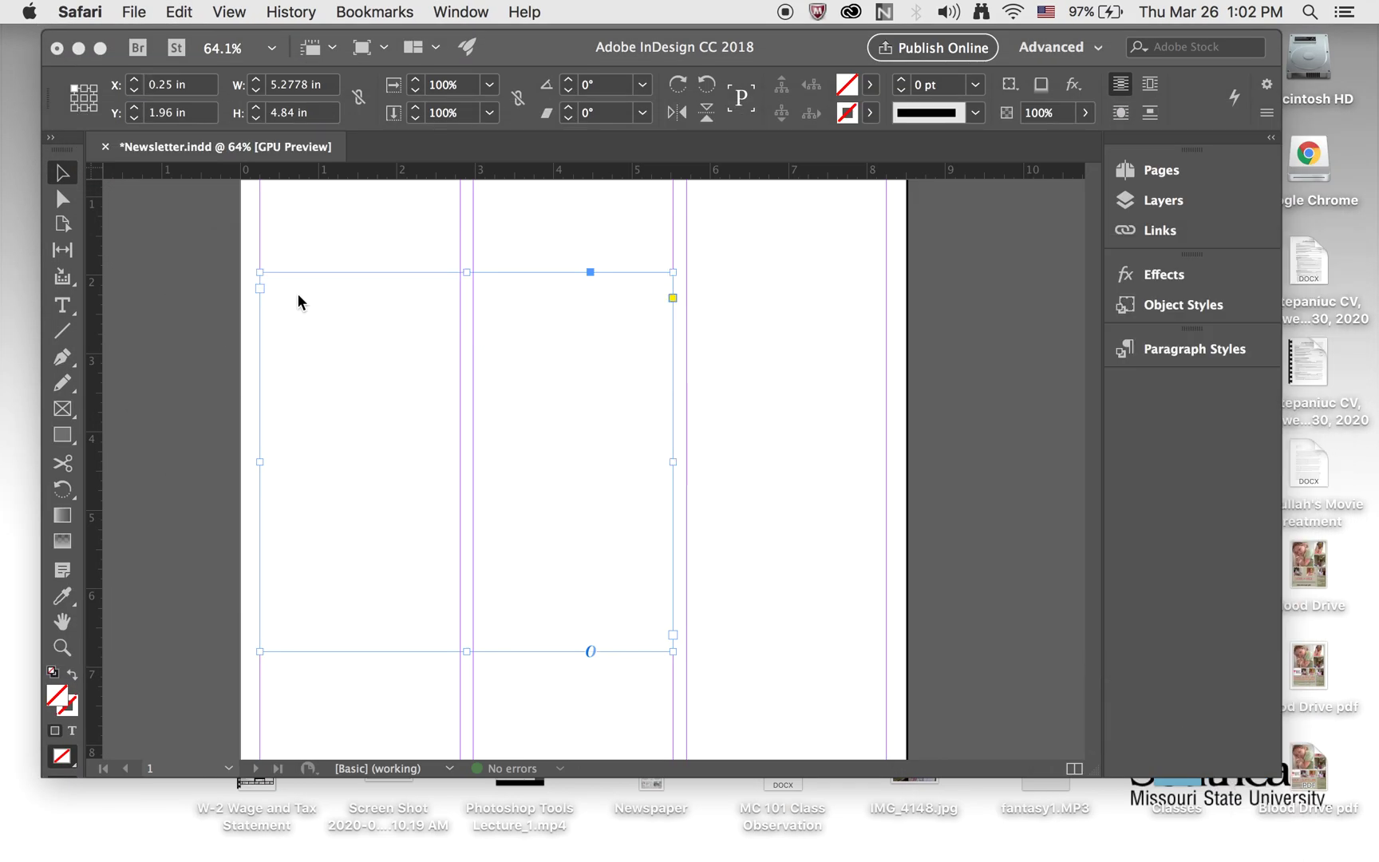
# Step: Paste the copied article text into the two-column-wide text frame on page 1 of the InDesign newsletter
pyautogui.click(70, 308)
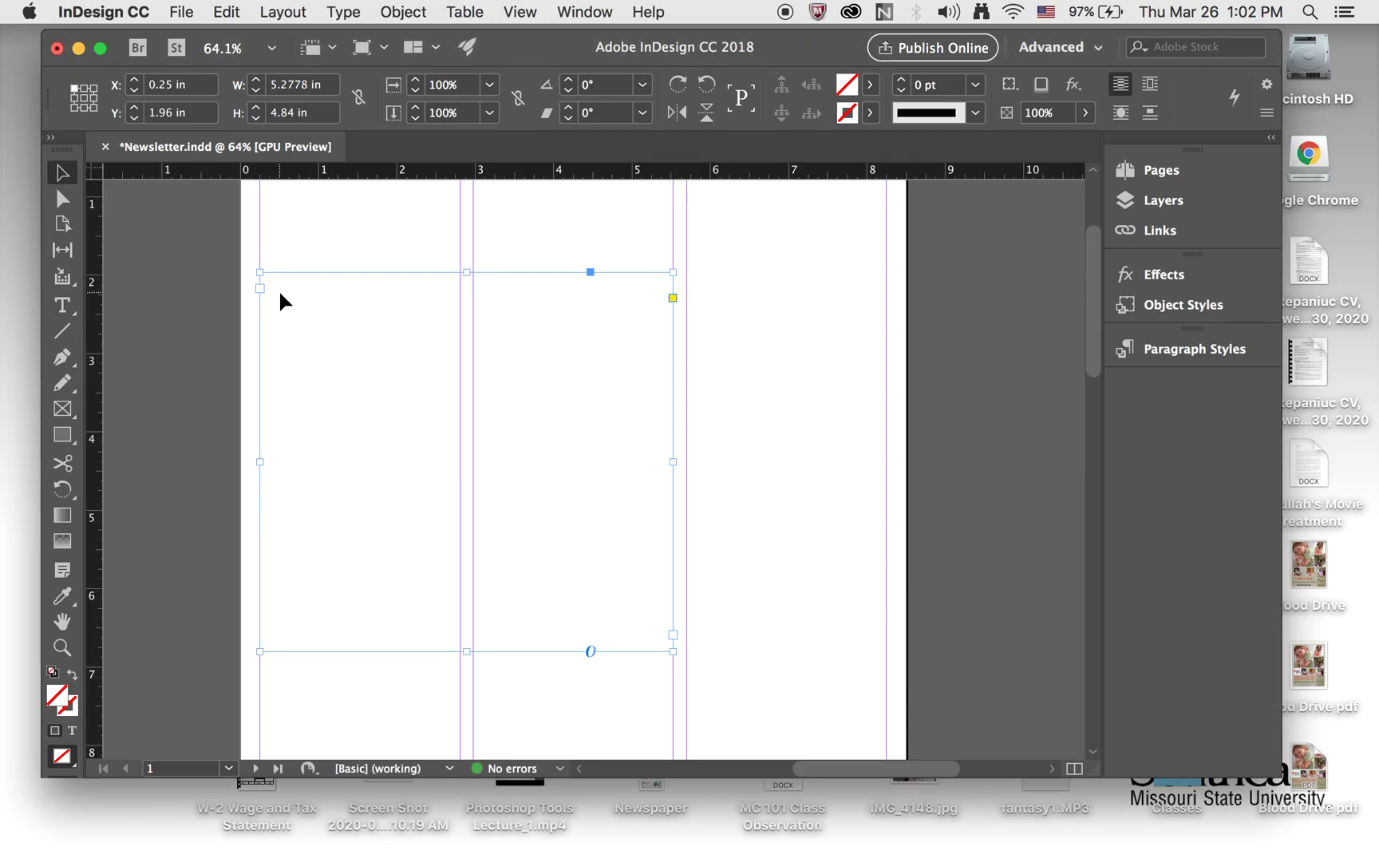
pyautogui.click(63, 304)
pyautogui.click(323, 293)
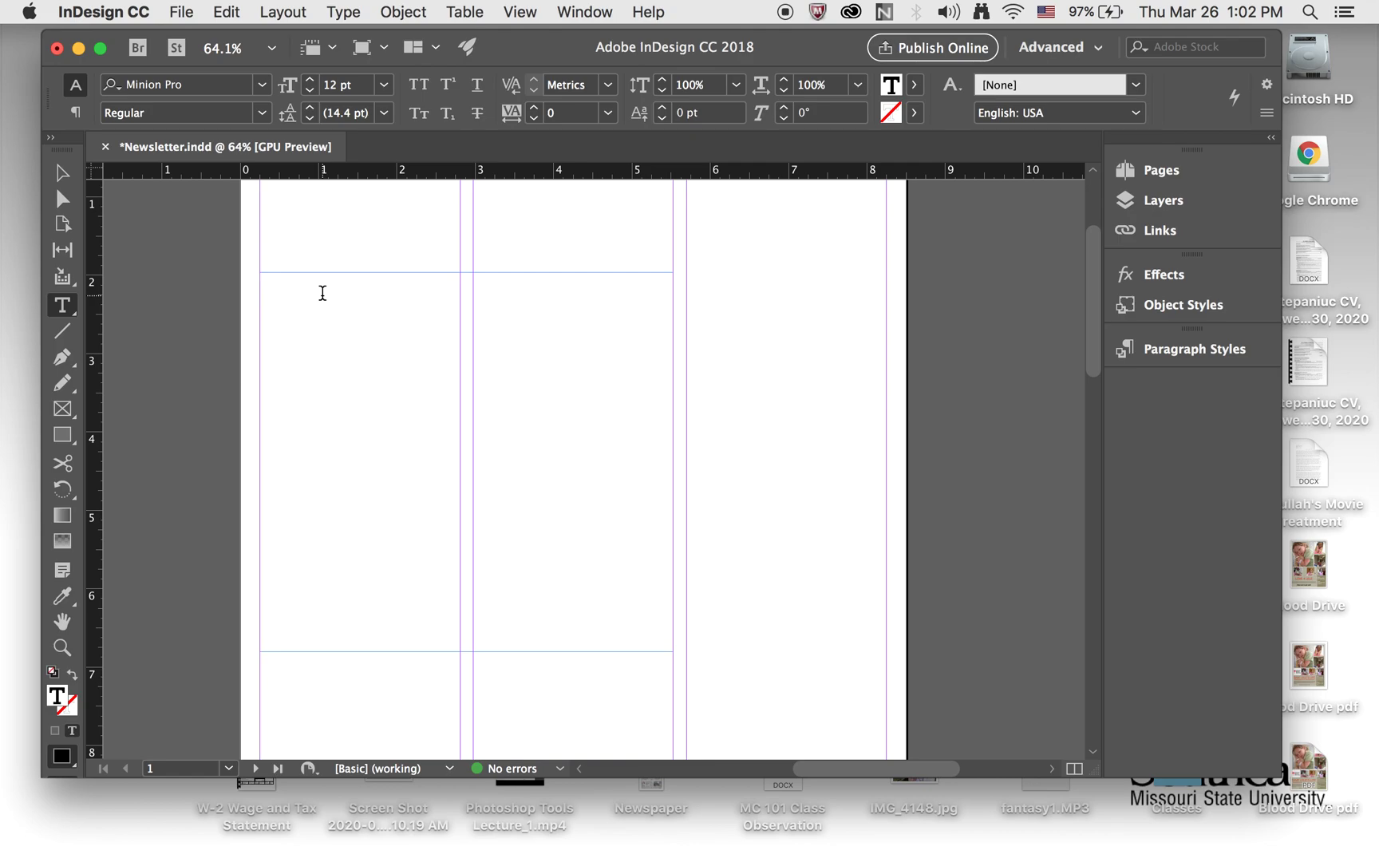
pyautogui.press('super+v')
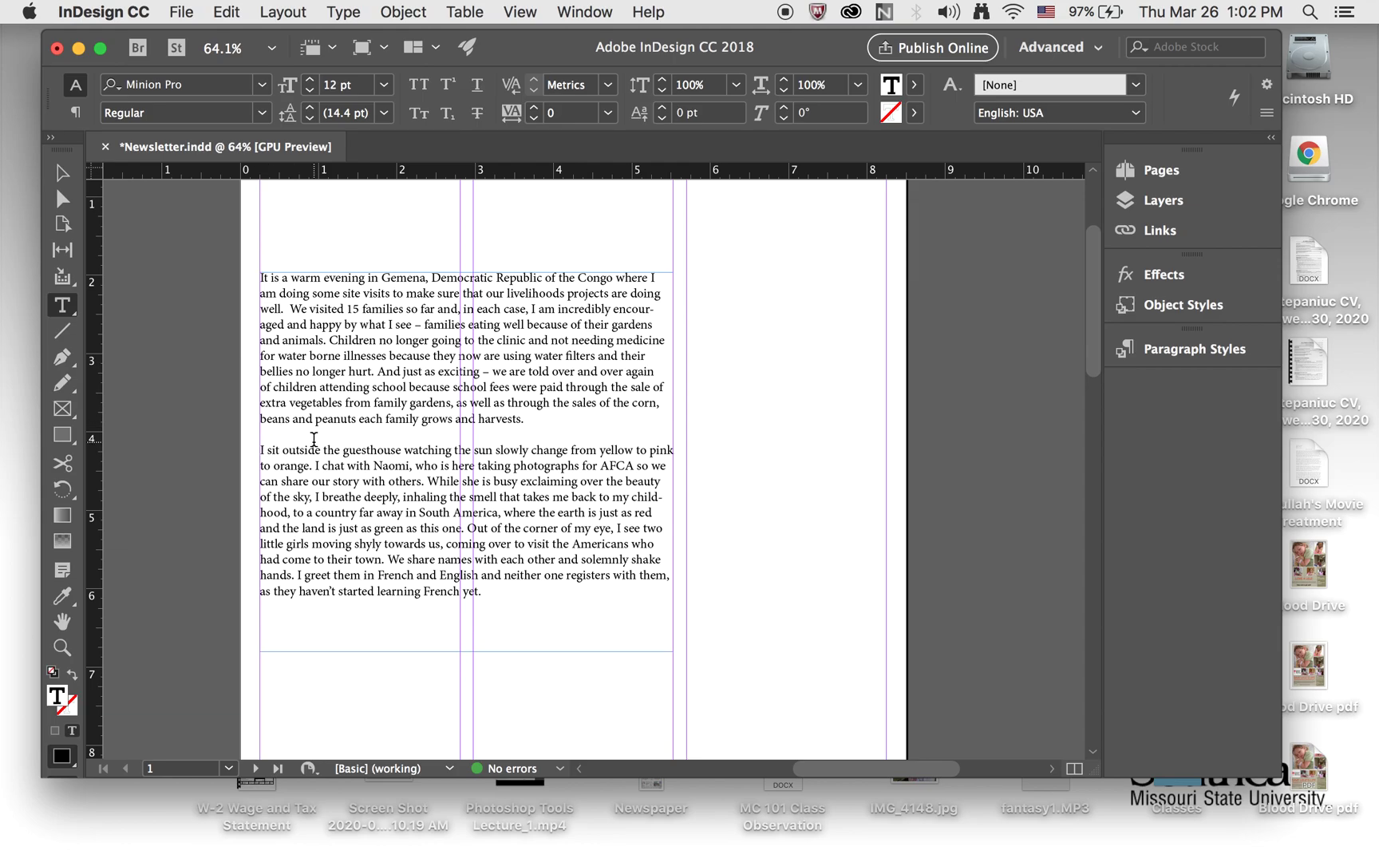
# Step: Remove the blank line between the two pasted paragraphs, just before "I sit outside the guesthouse"
pyautogui.scroll(3, 261, 447)
pyautogui.click(236, 452)
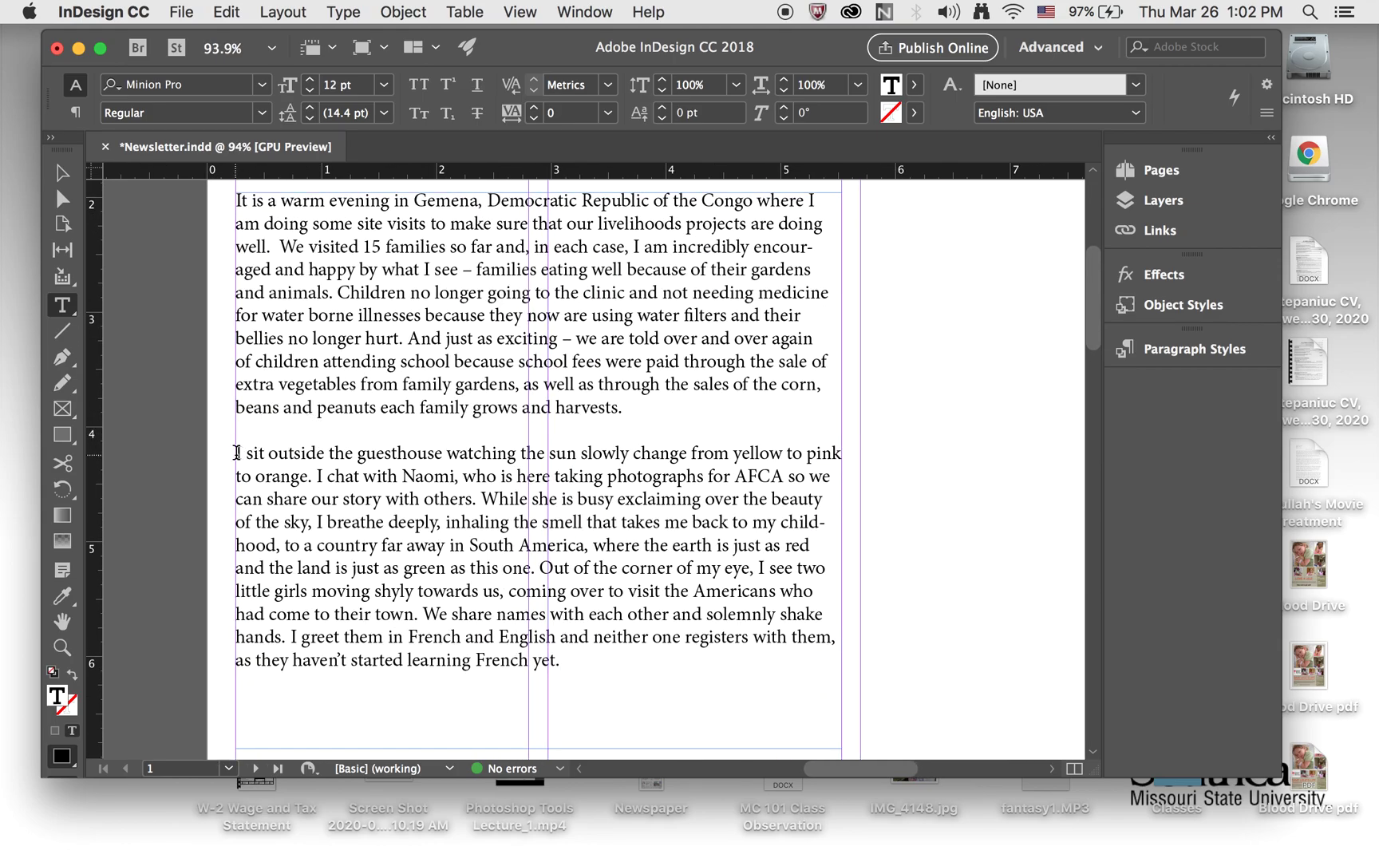
pyautogui.press('BackSpace')
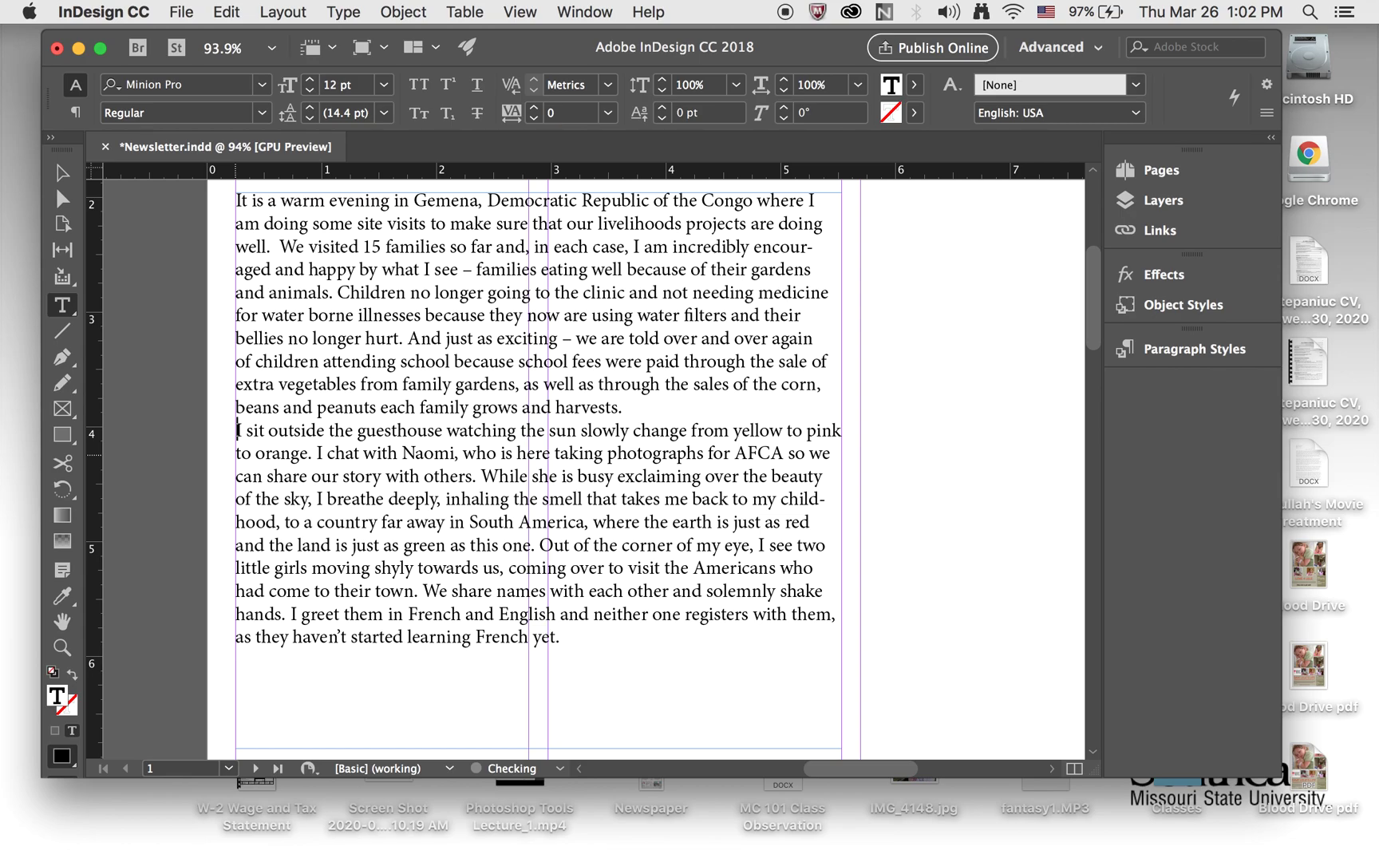
# Step: Shorten the article's text frame from its lower edge to about 4.04 in high, then deselect it
pyautogui.scroll(-2, 413, 559)
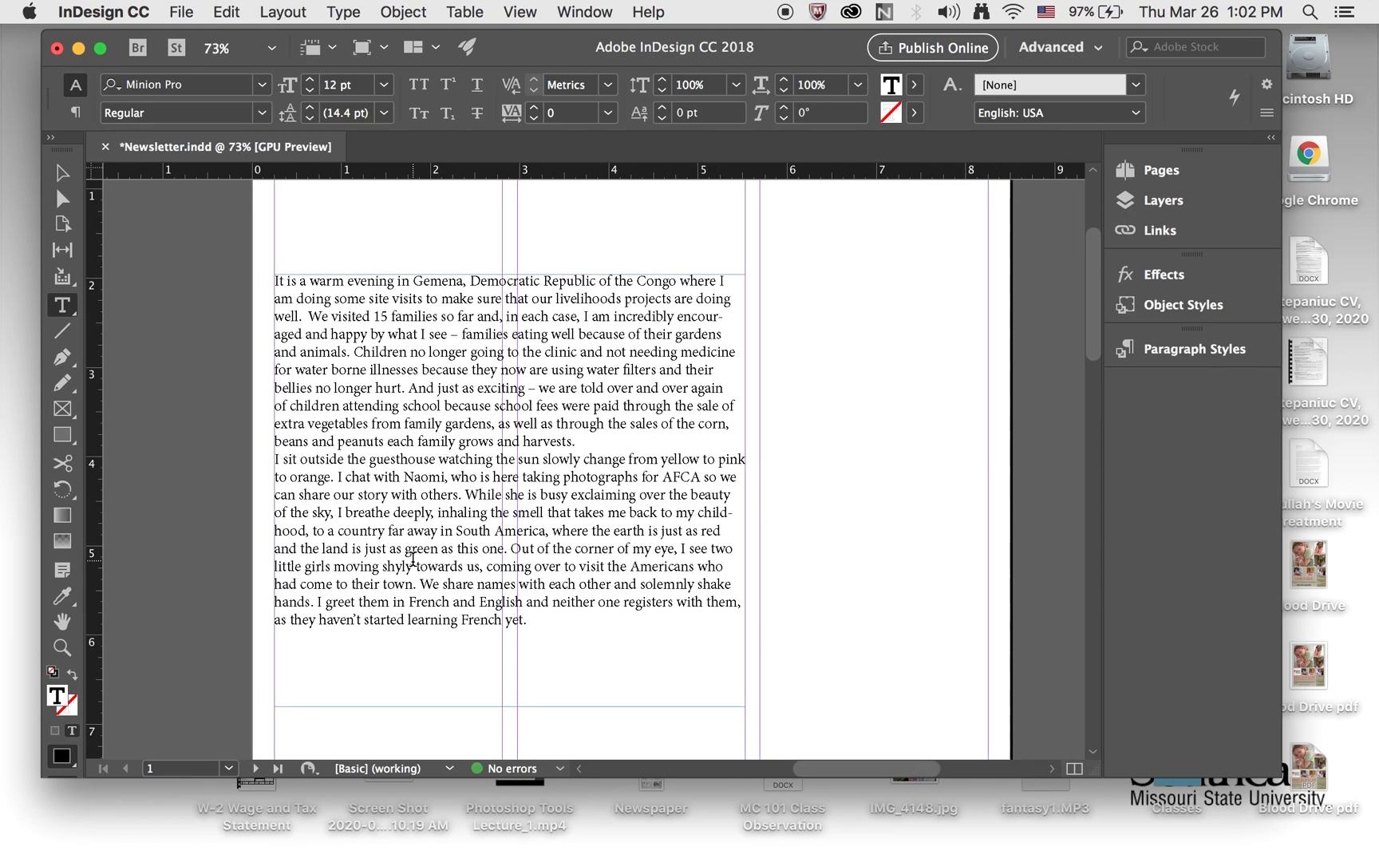
pyautogui.scroll(-3, 413, 560)
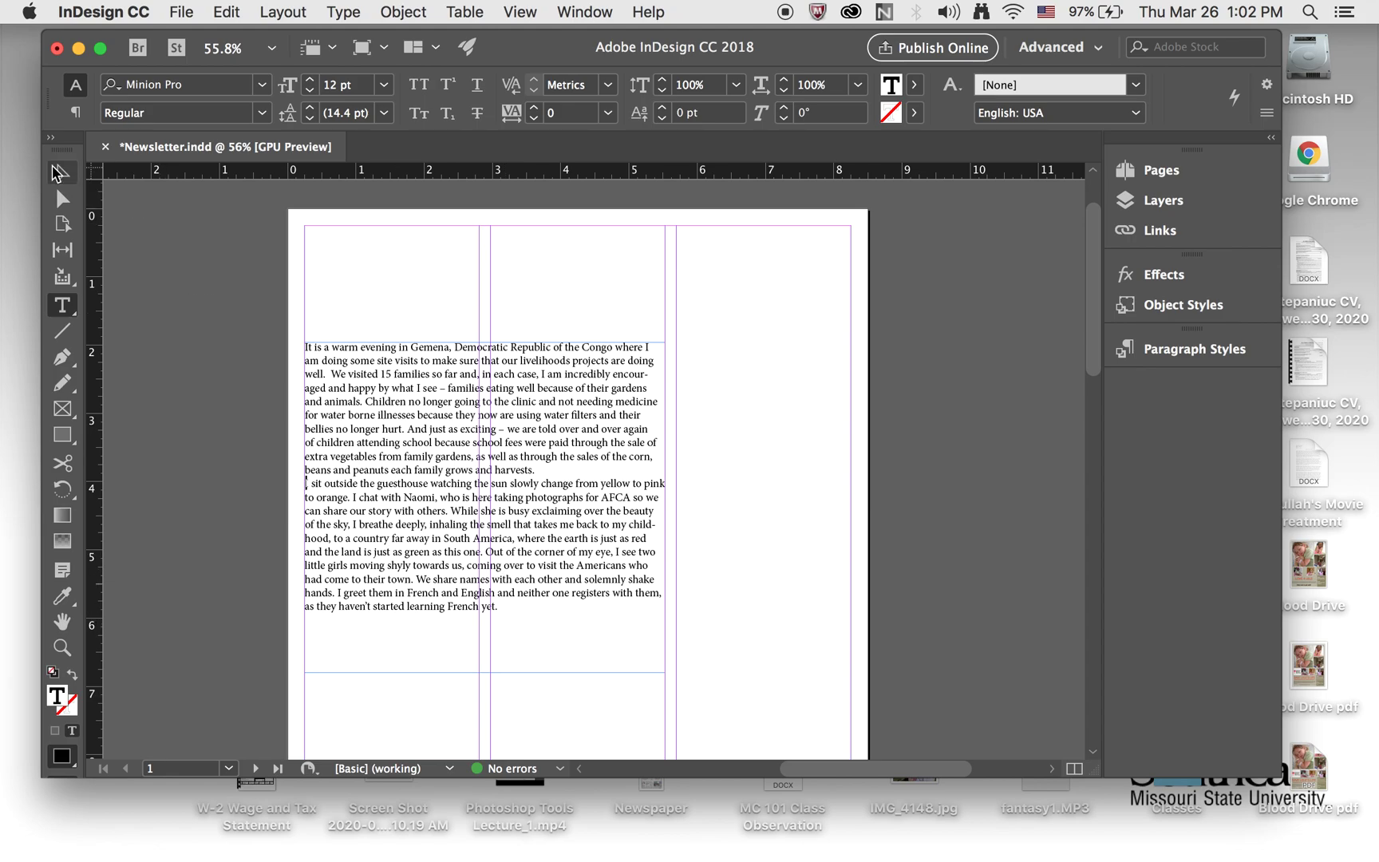
pyautogui.click(61, 174)
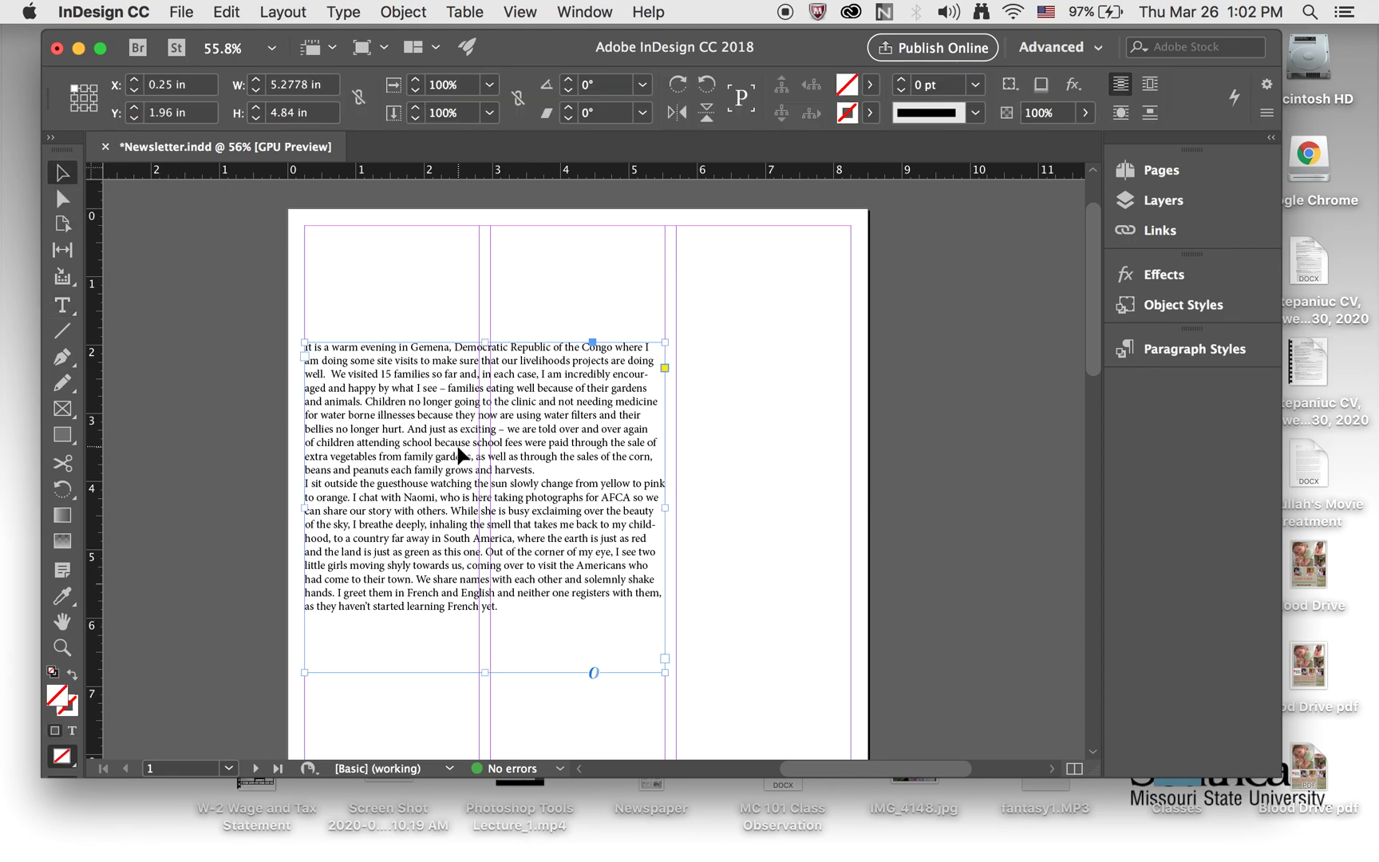
pyautogui.moveTo(486, 670); pyautogui.dragTo(484, 617)
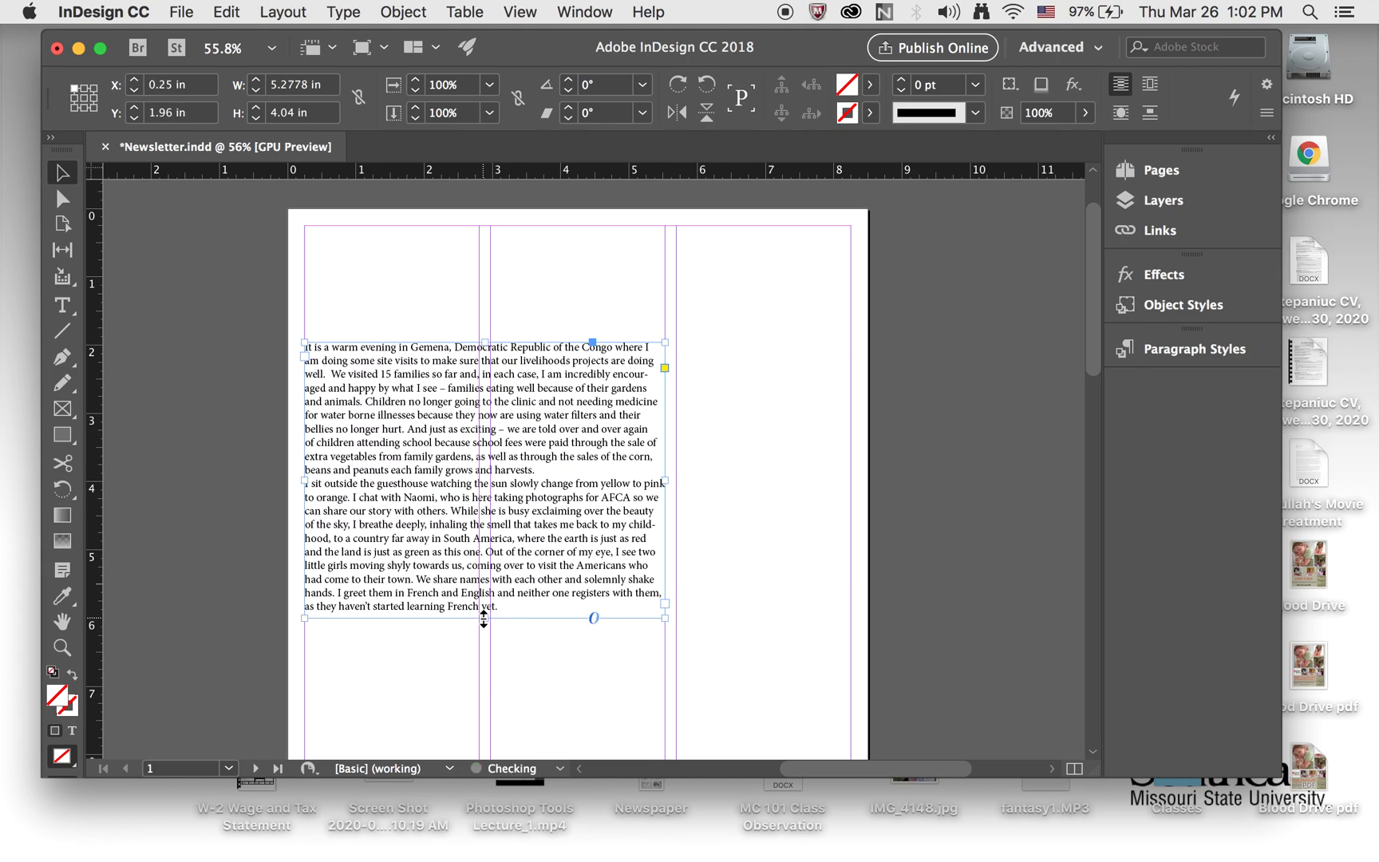
pyautogui.click(786, 488)
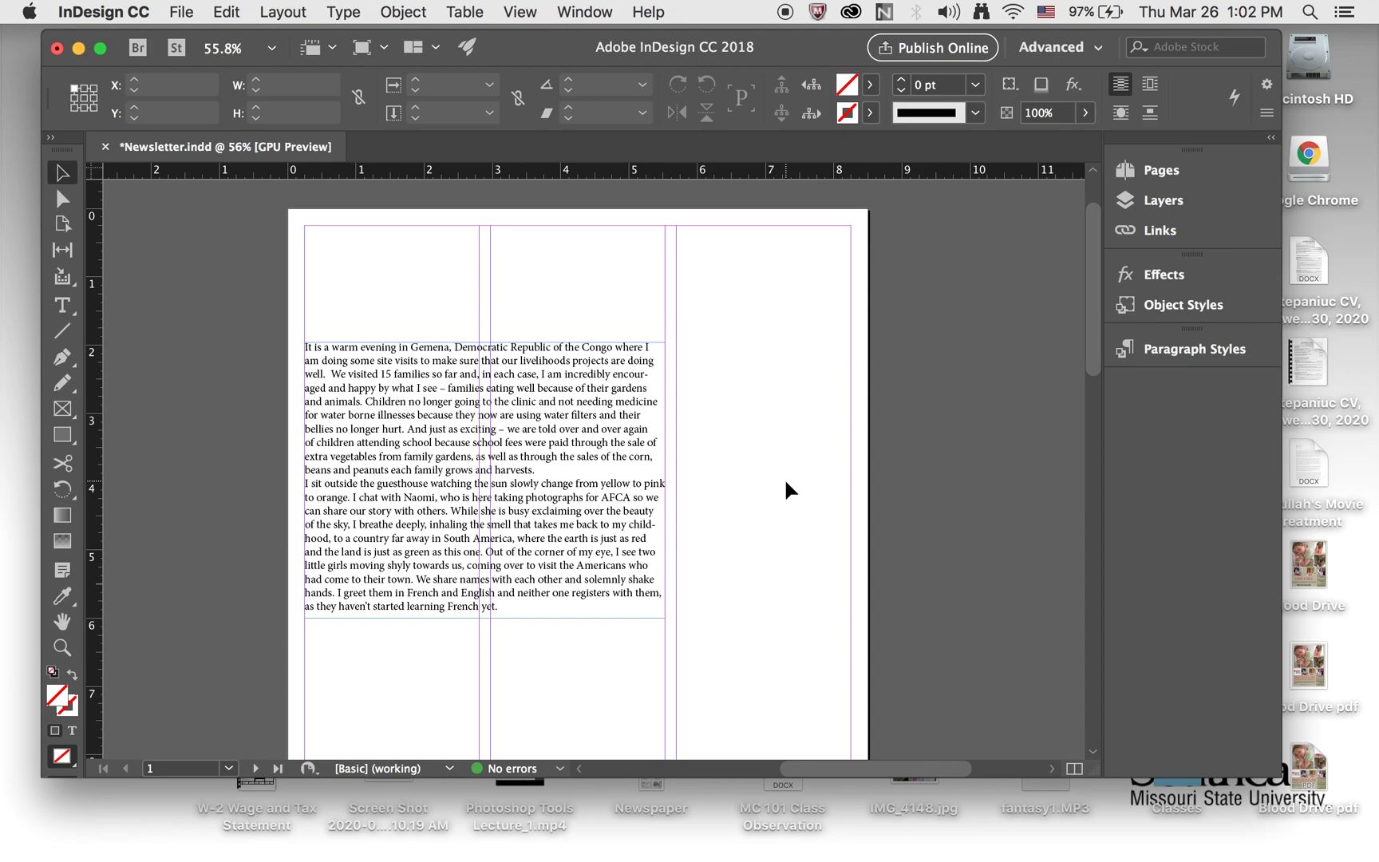
# Step: Draw a text frame about 5.28 in wide and 1.62 in high across the first two columns below the article and fill it with random letters
pyautogui.click(62, 306)
pyautogui.scroll(-5, 157, 429)
pyautogui.scroll(-2, 170, 436)
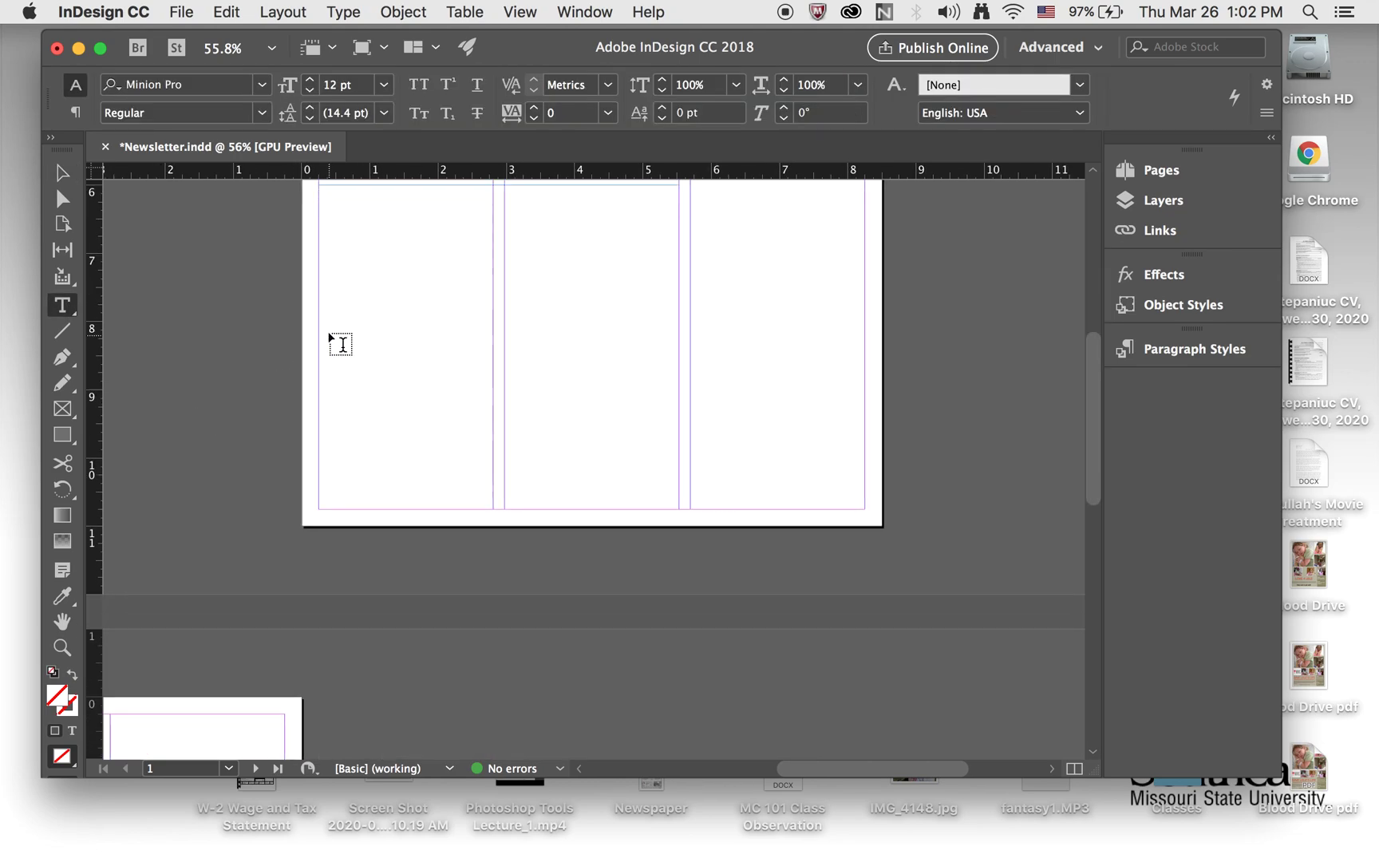
pyautogui.moveTo(319, 298); pyautogui.dragTo(678, 409)
pyautogui.write('slk')
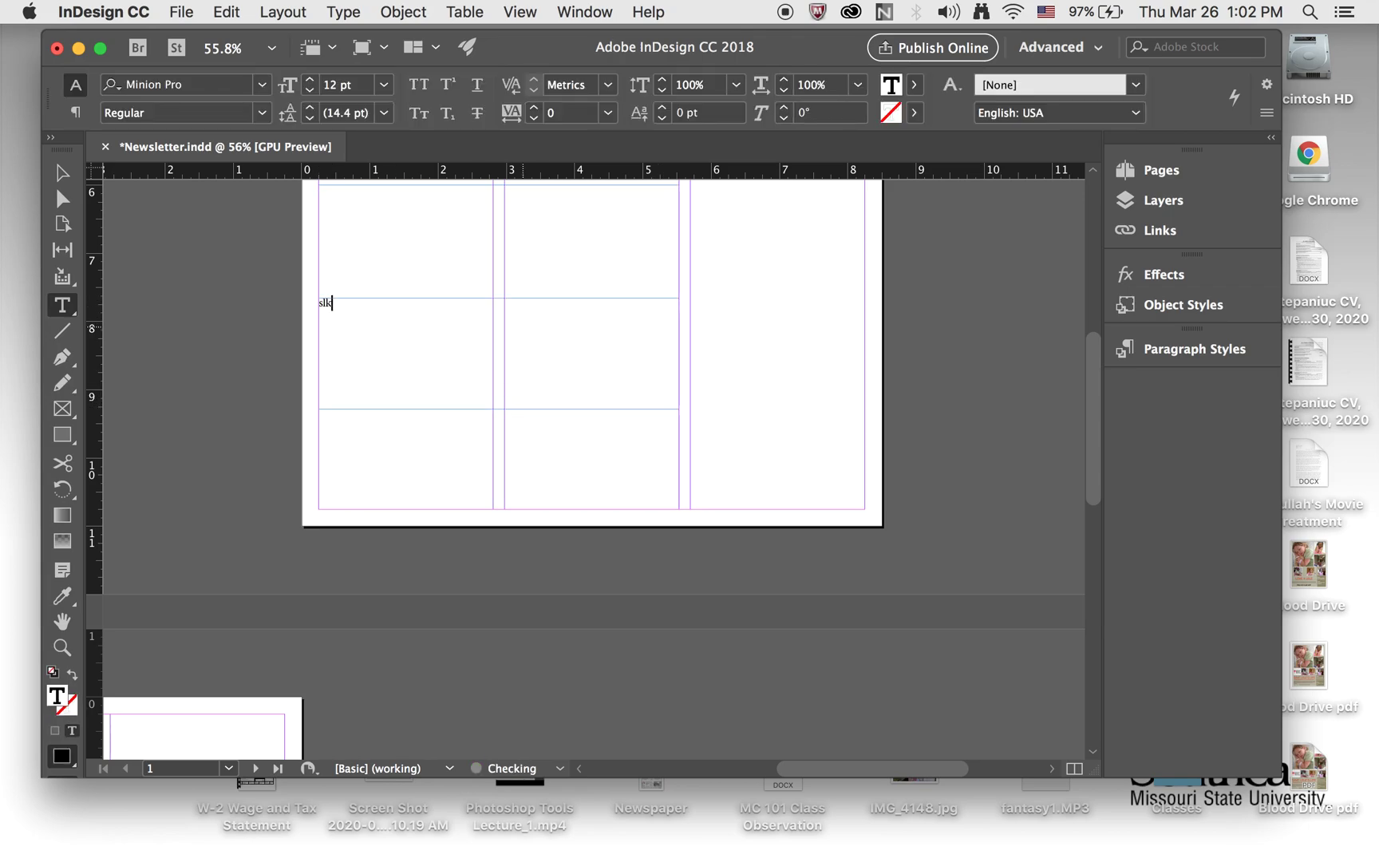
pyautogui.write('djflsjfldksjflksdjflkdsj lkdjlfkjsdlkfjd')
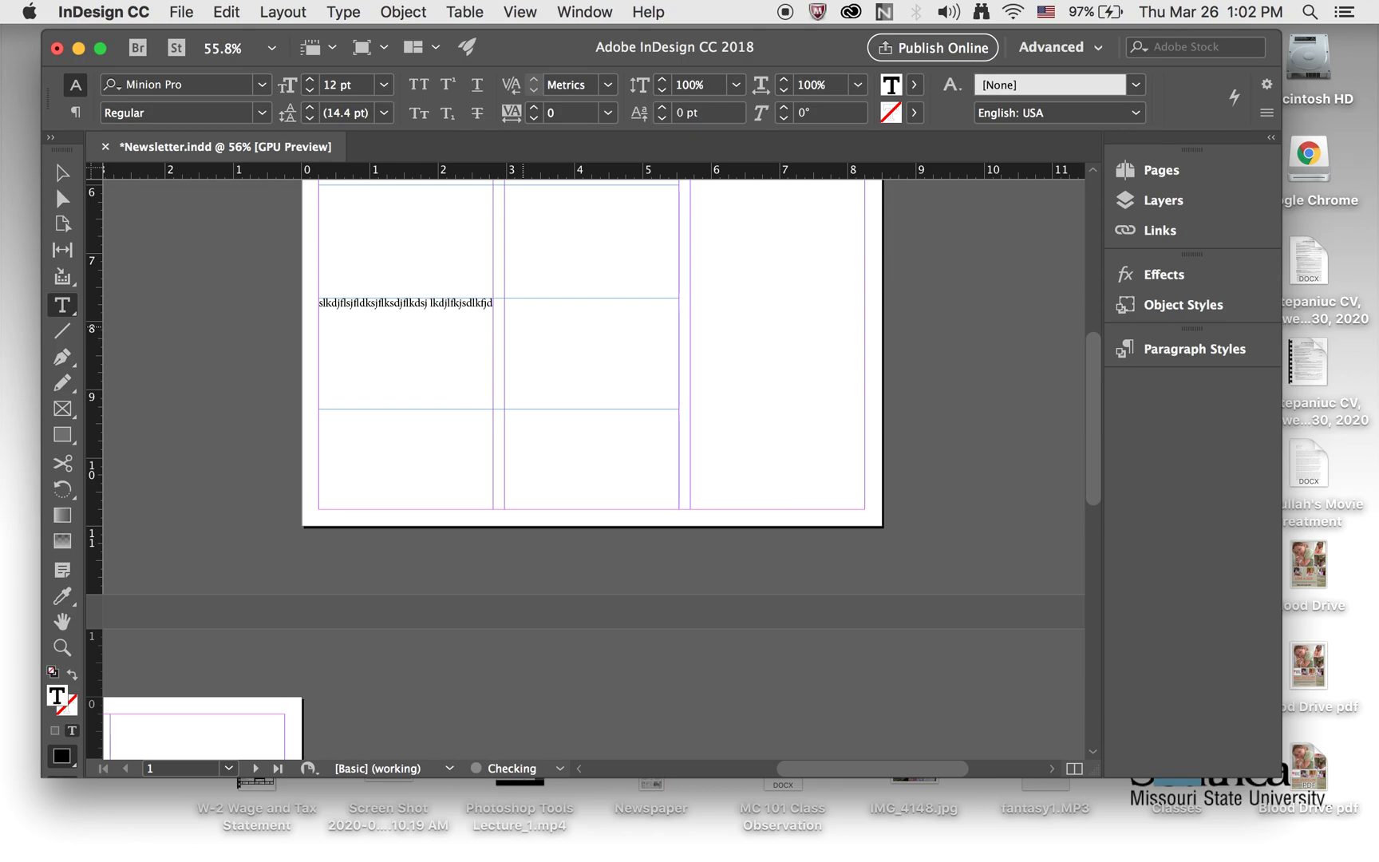
pyautogui.write('slkfjsldkjf ldskjfsdlkjf lsdkf lskjfdlks')
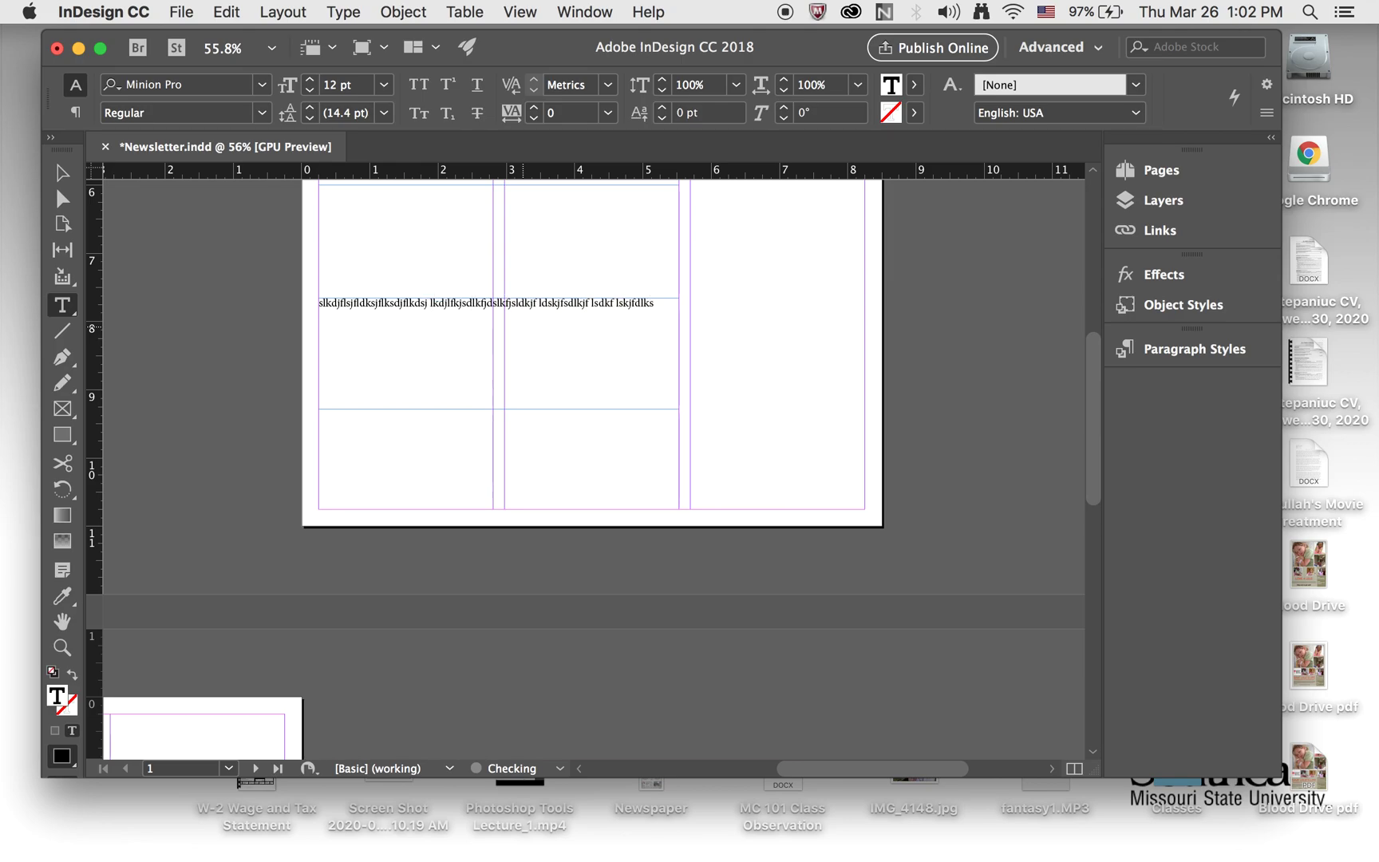
pyautogui.write('djflkdsjfldksjf lsdjfsldkjflsdkfjsdlk')
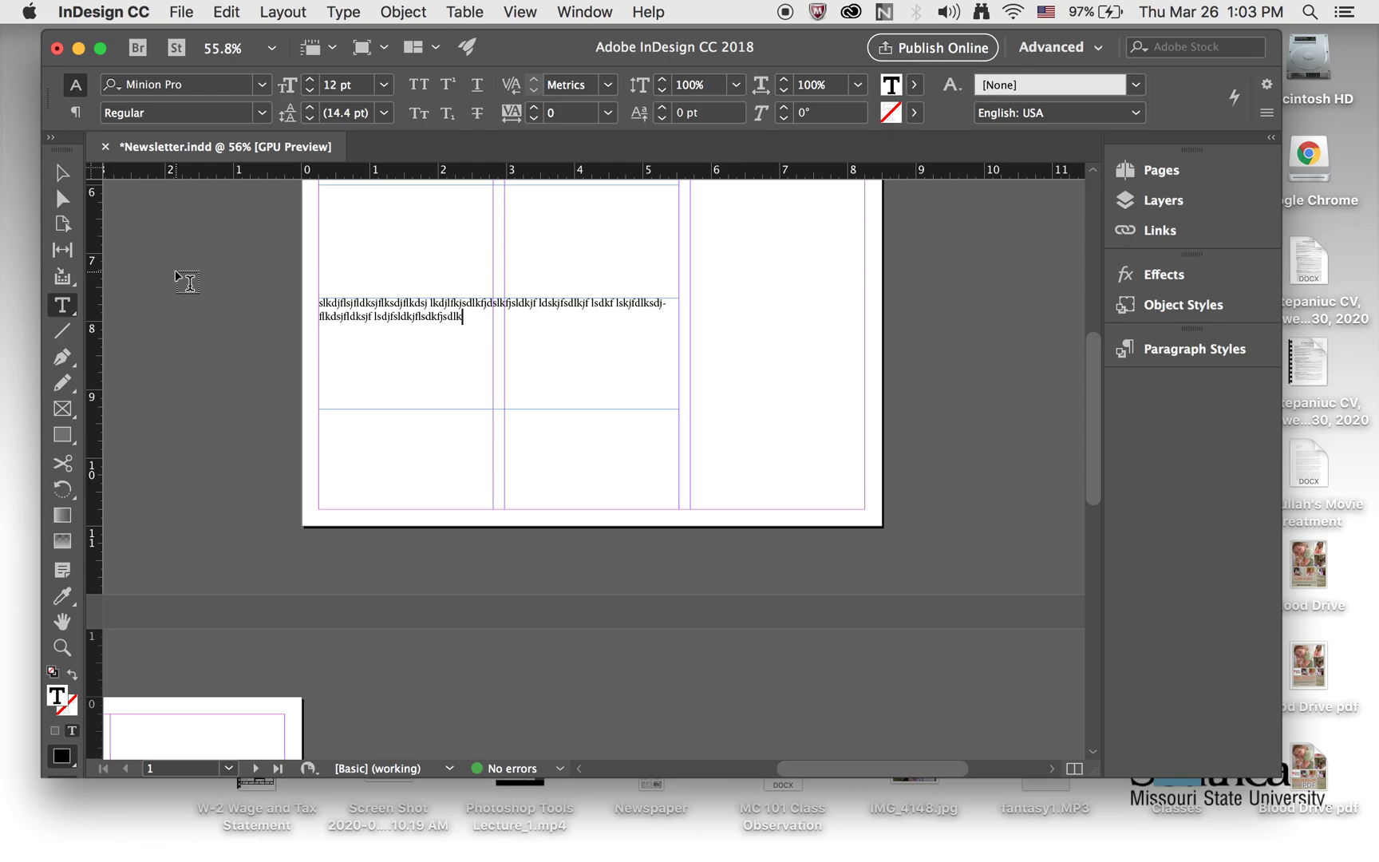
# Step: Delete the text frame of random letters below the article on page 1
pyautogui.click(64, 177)
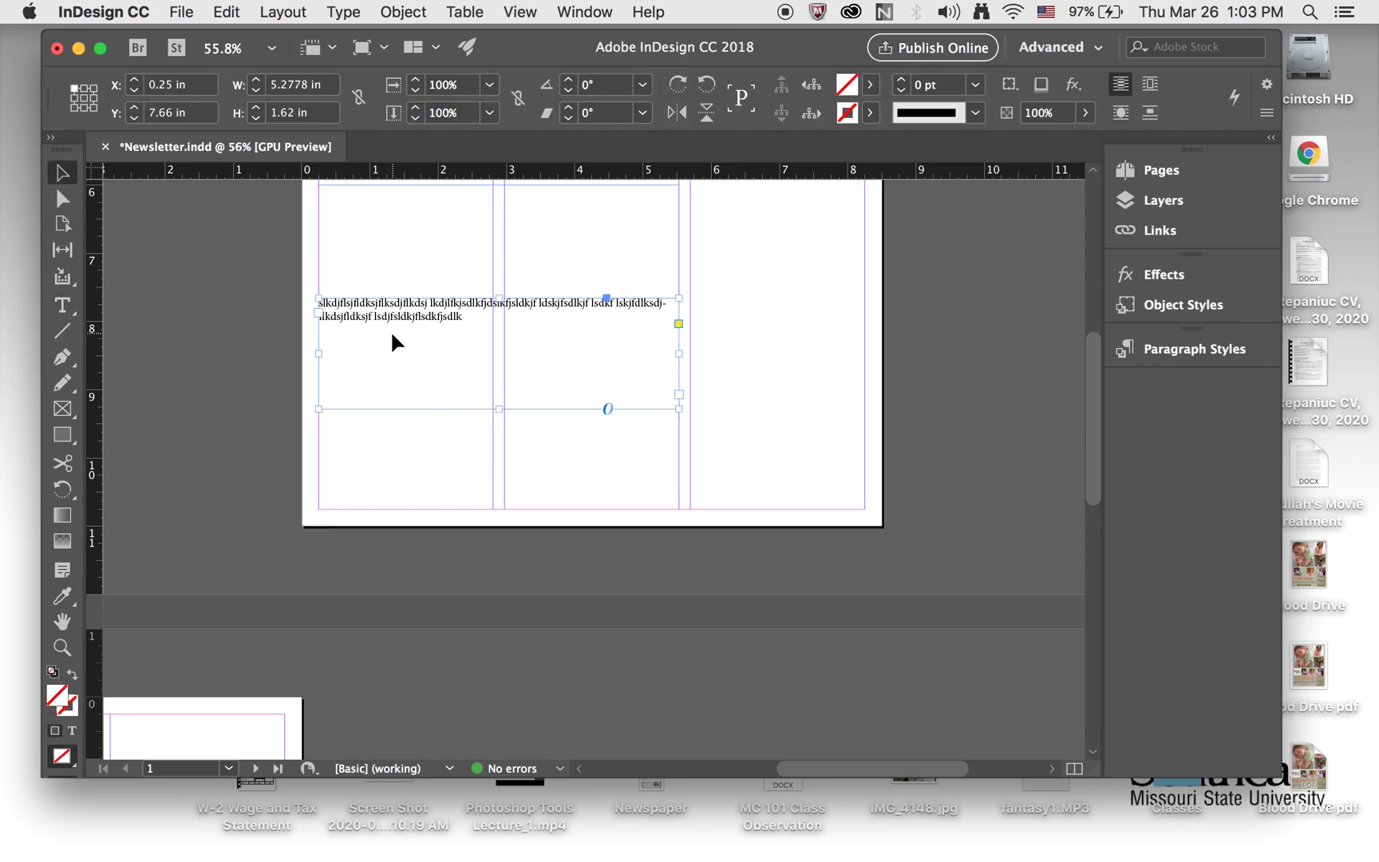
pyautogui.press('Delete')
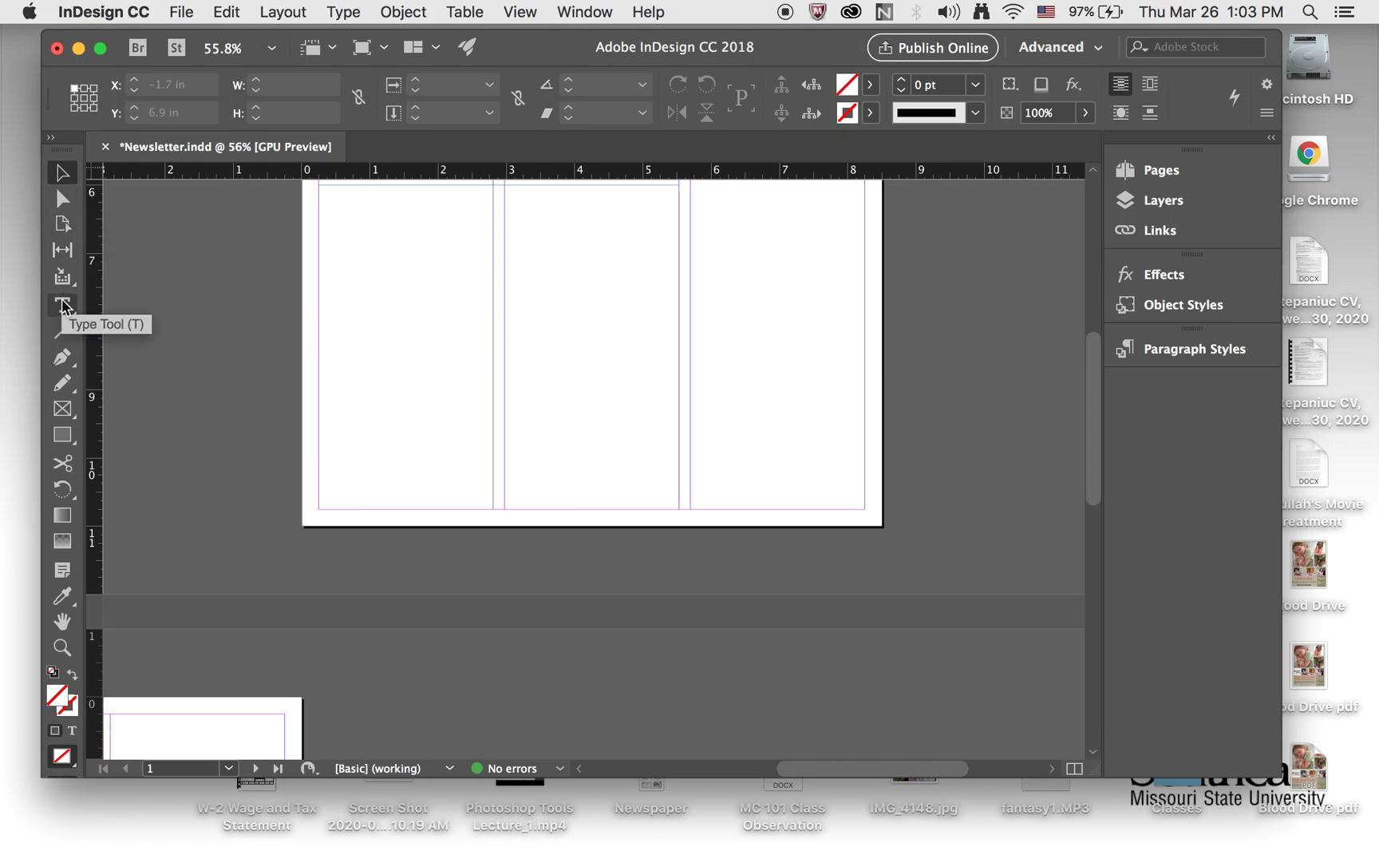
pyautogui.hotkey('ctrl', 'z')
pyautogui.hotkey('ctrl', 'z')
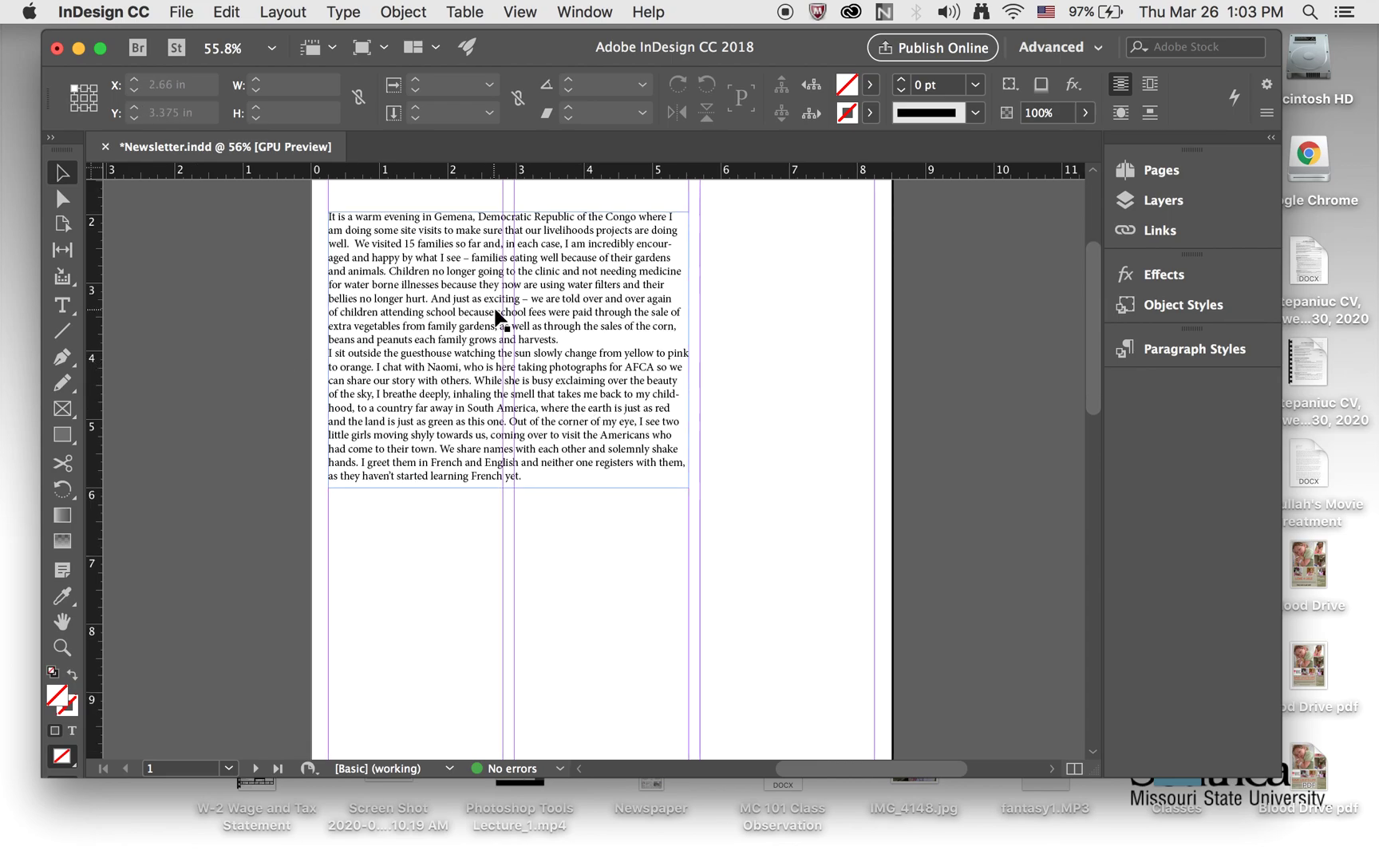
# Step: Draw a rectangular picture frame about 5.28 in wide and 2.78 in high across the first two columns, just below the article
pyautogui.scroll(-1, 479, 317)
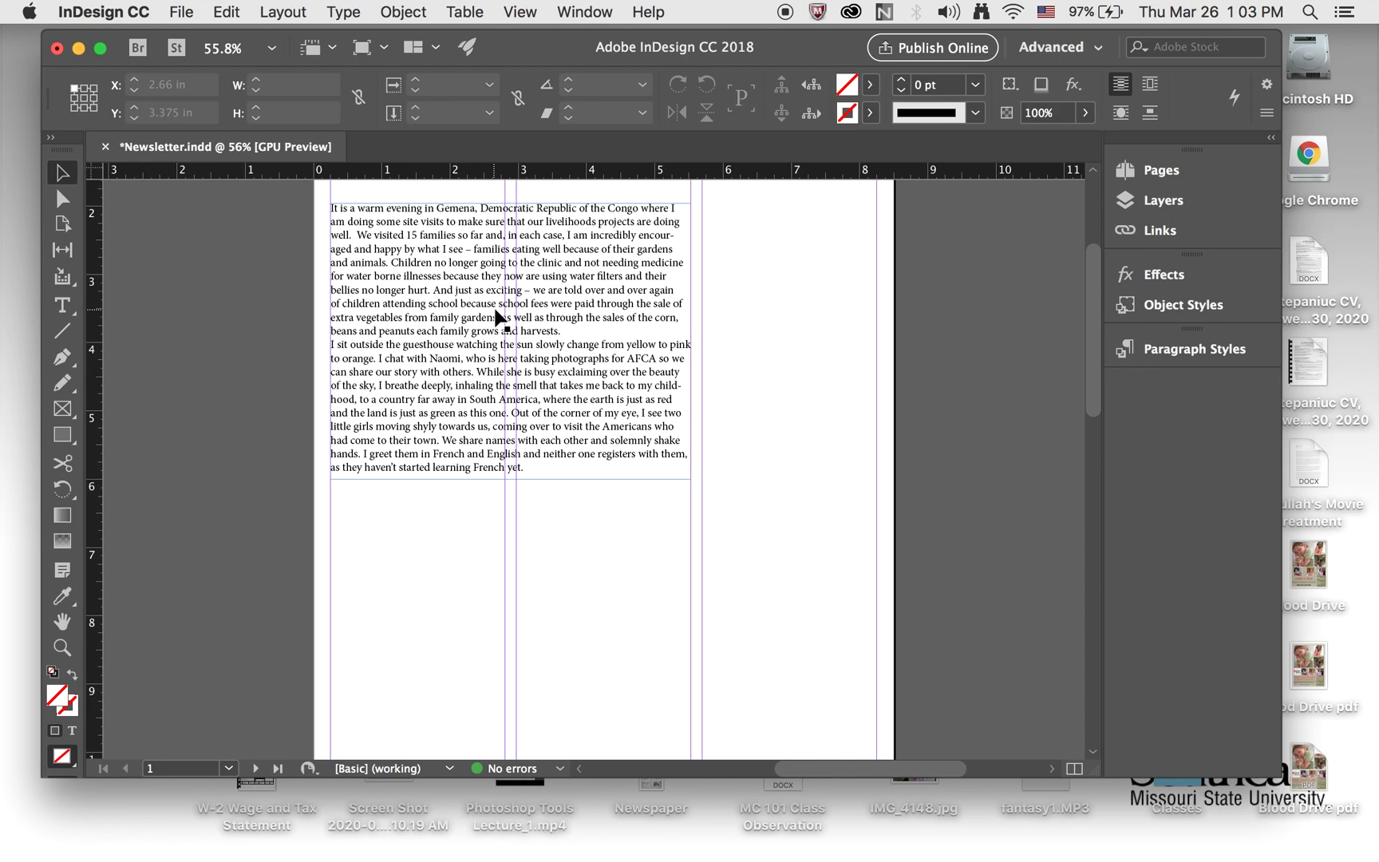
pyautogui.click(62, 410)
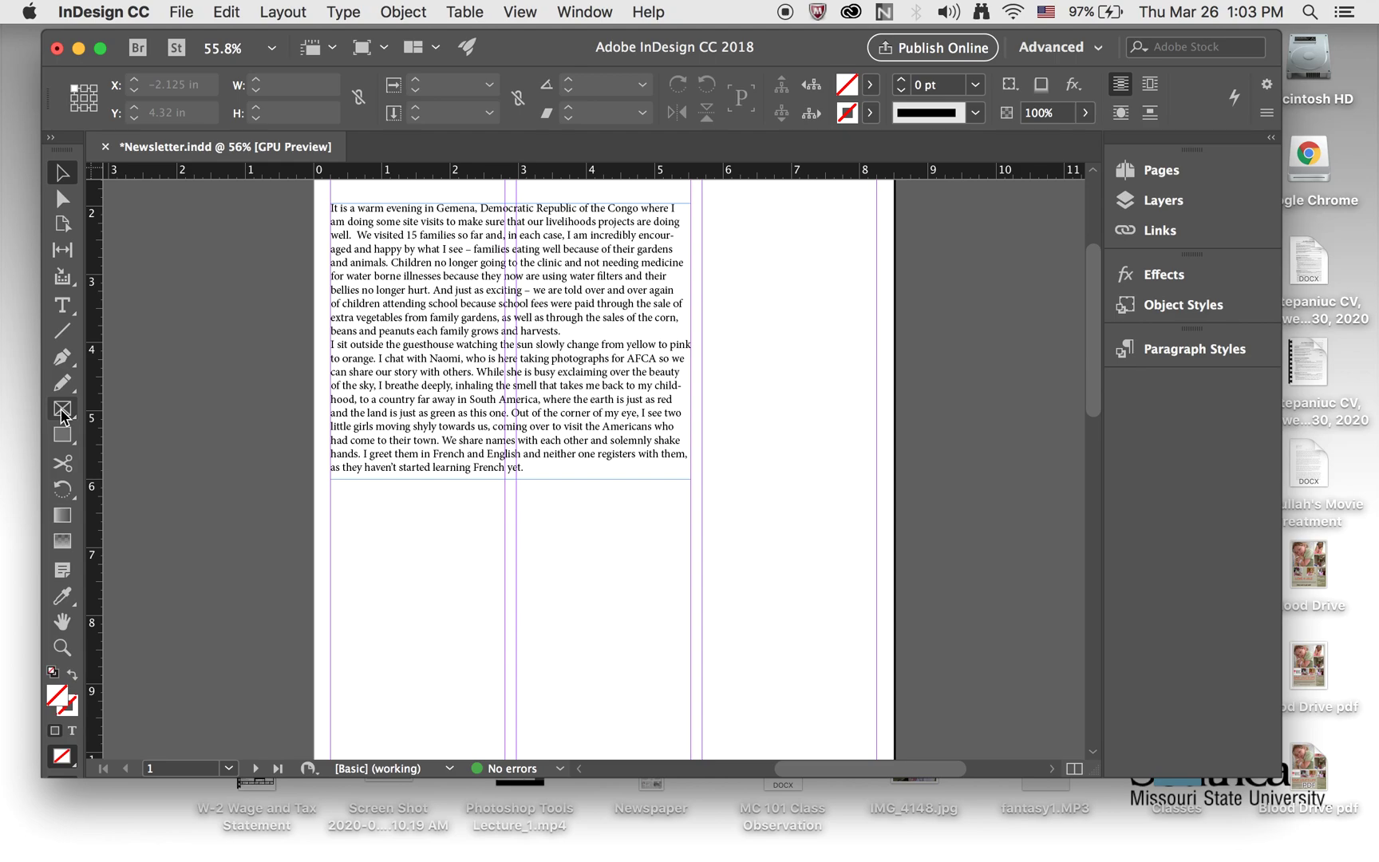
pyautogui.click(62, 410)
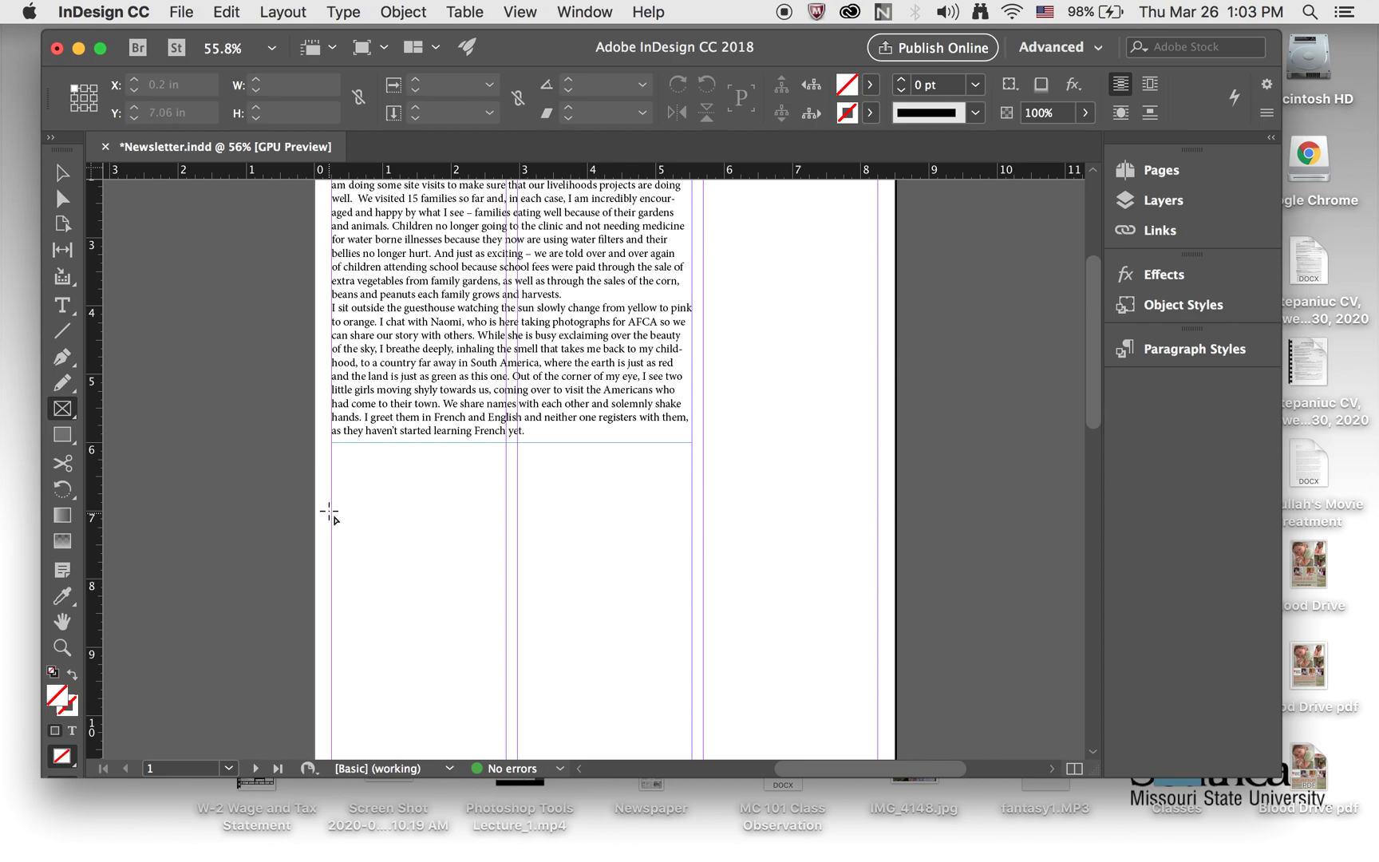
pyautogui.moveTo(331, 461); pyautogui.dragTo(692, 651)
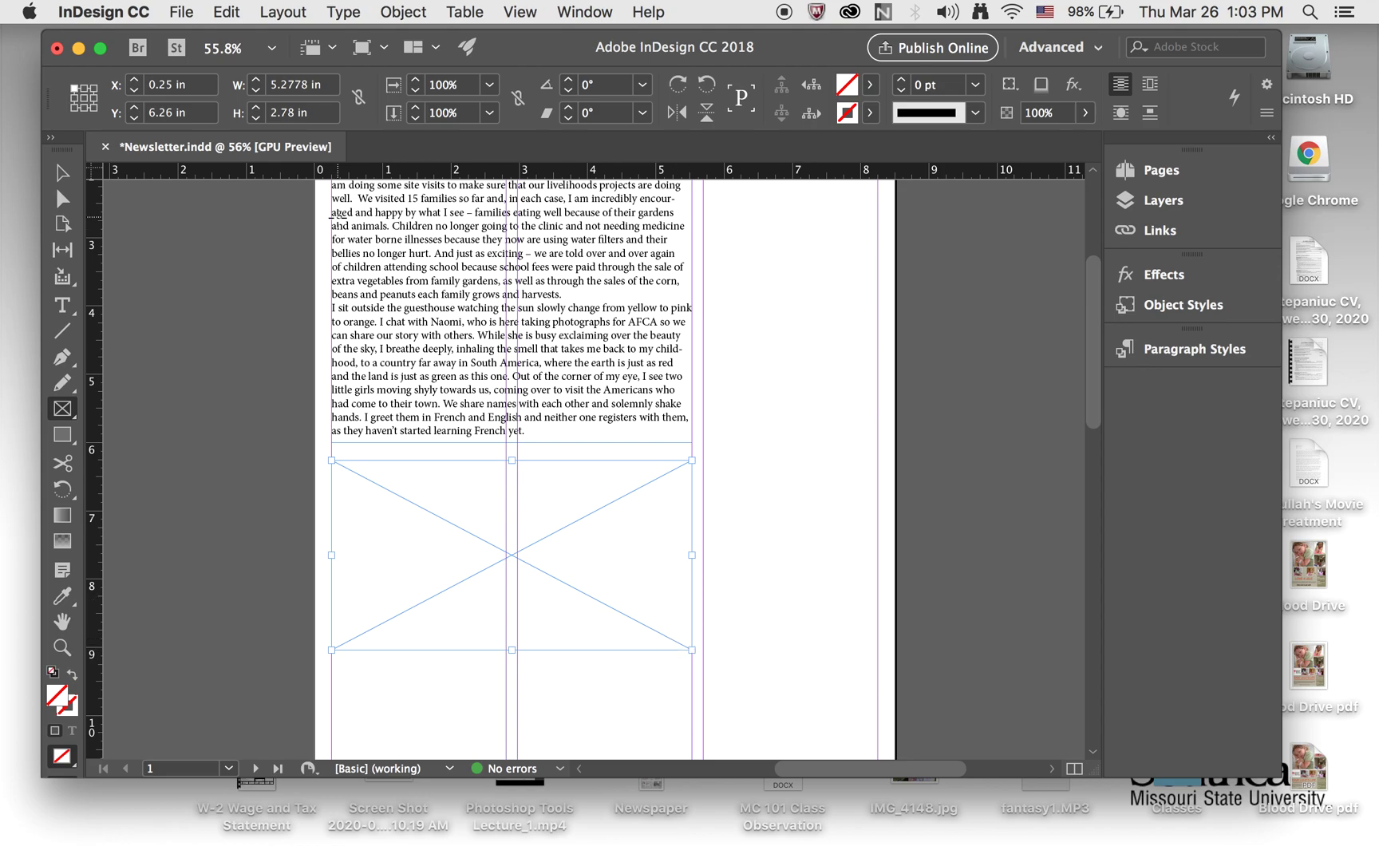
# Step: Place the image IMG_2764.jpg from the Desktop into the picture frame below the article
pyautogui.click(182, 13)
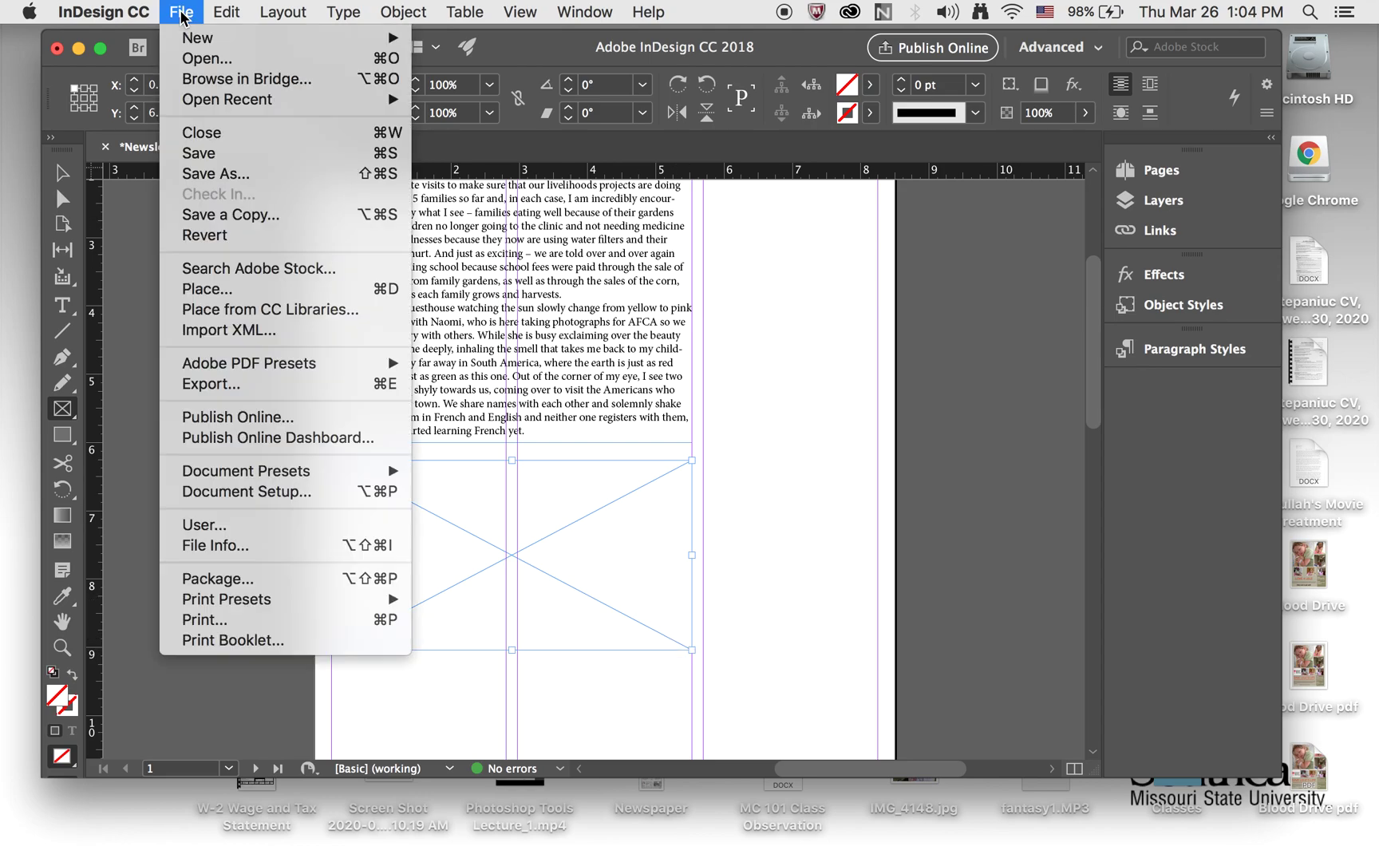
pyautogui.click(192, 289)
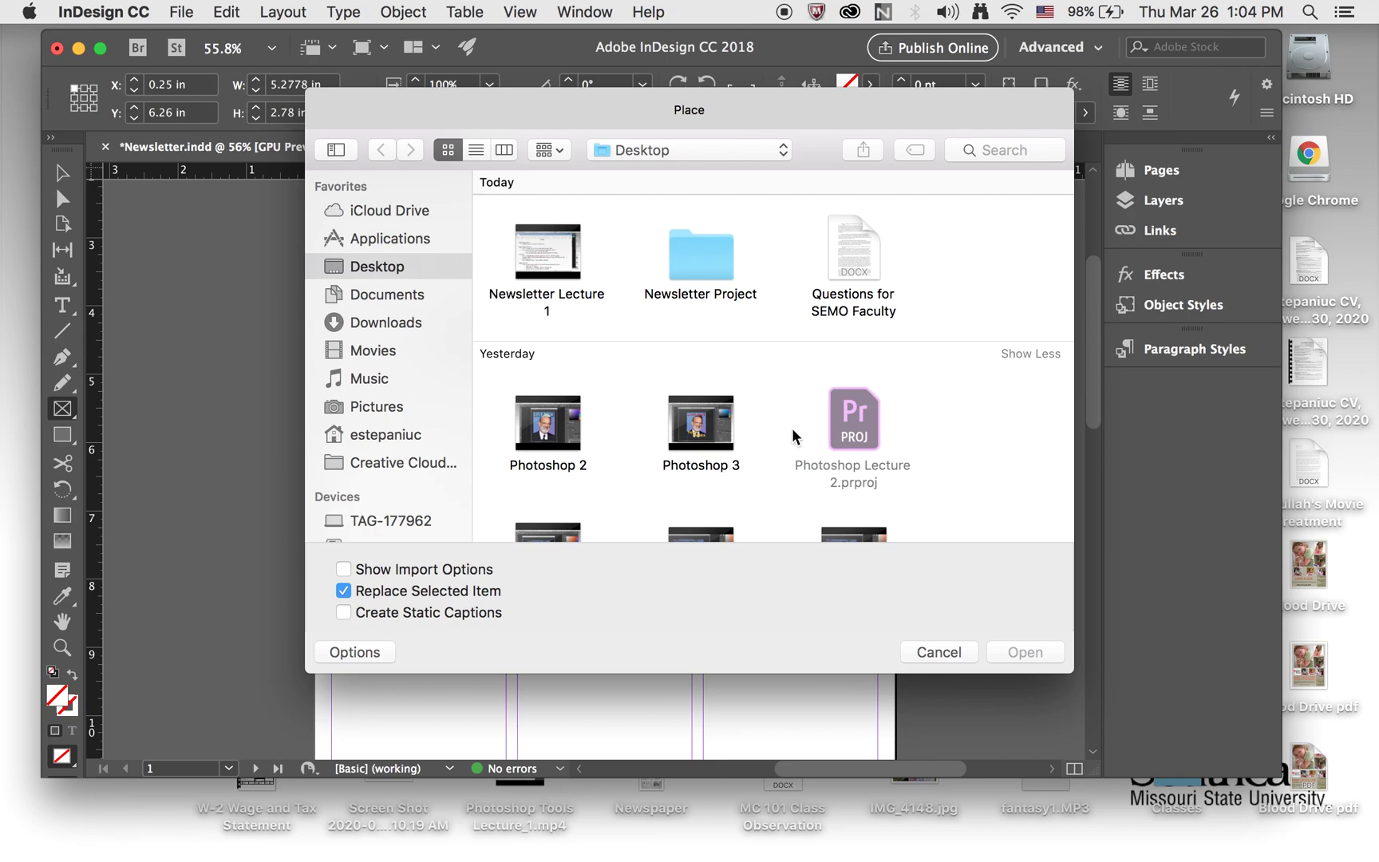
pyautogui.scroll(-10, 794, 435)
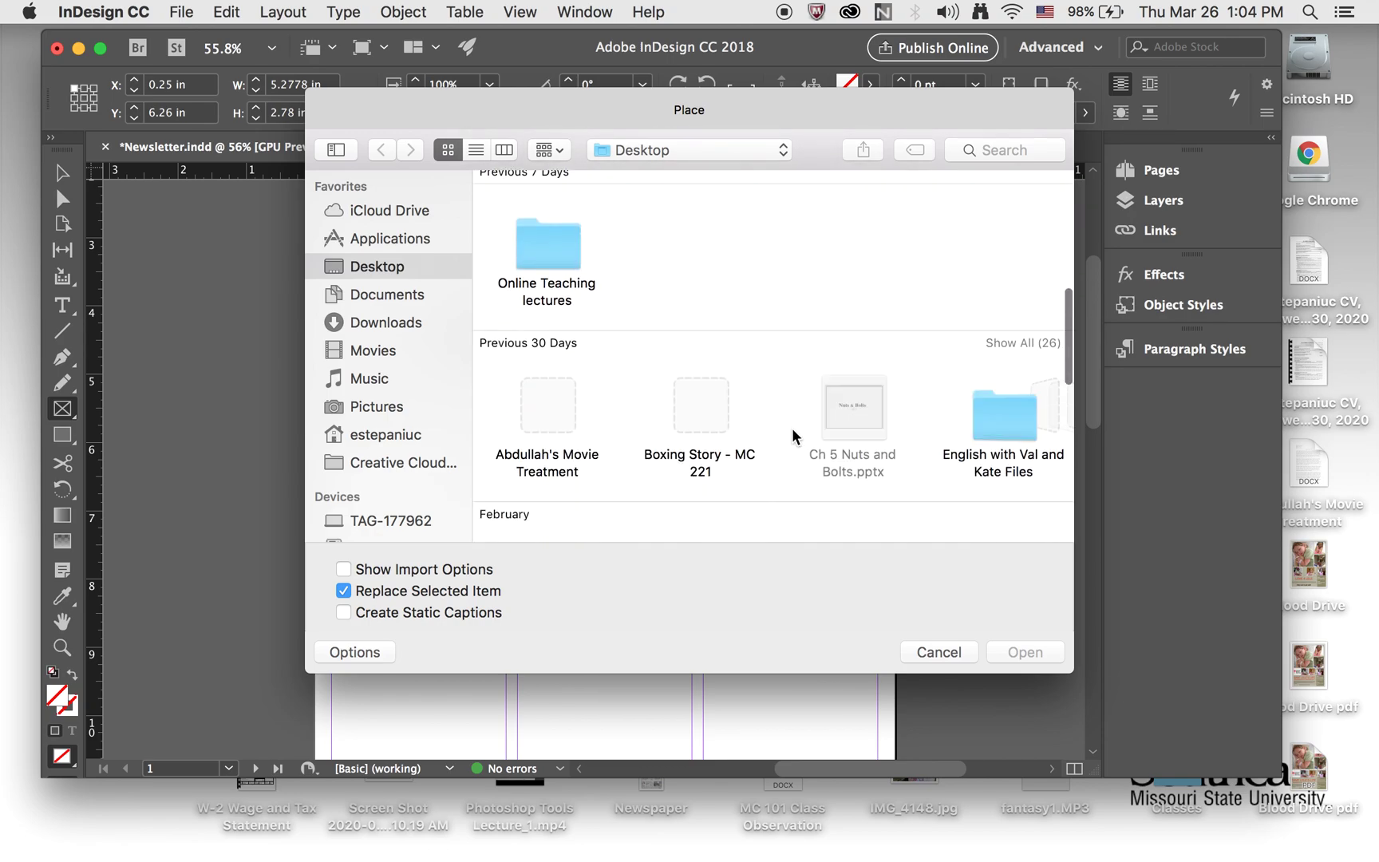
pyautogui.scroll(5, 791, 436)
pyautogui.scroll(-10, 792, 435)
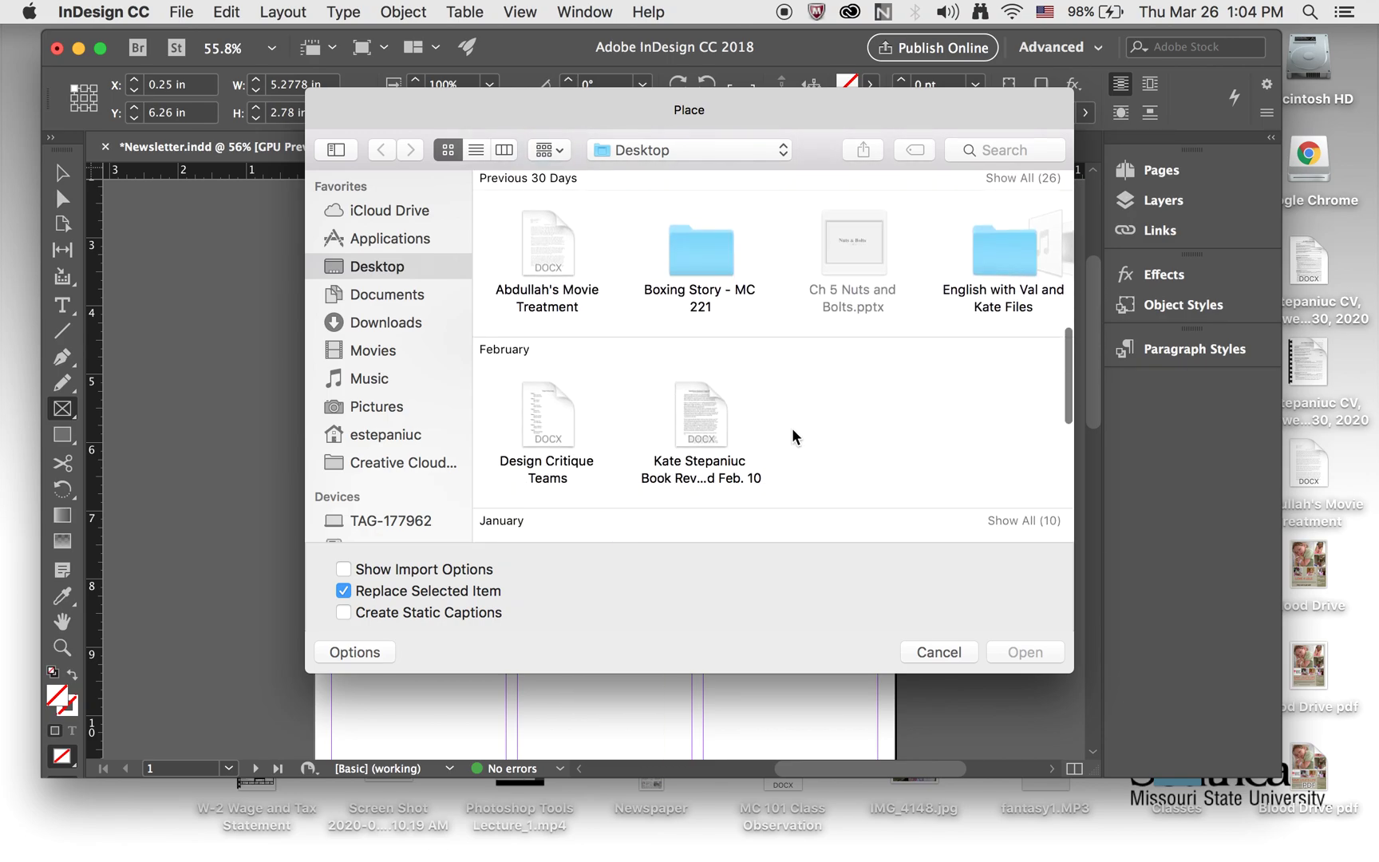
pyautogui.scroll(-3, 793, 431)
pyautogui.scroll(5, 792, 431)
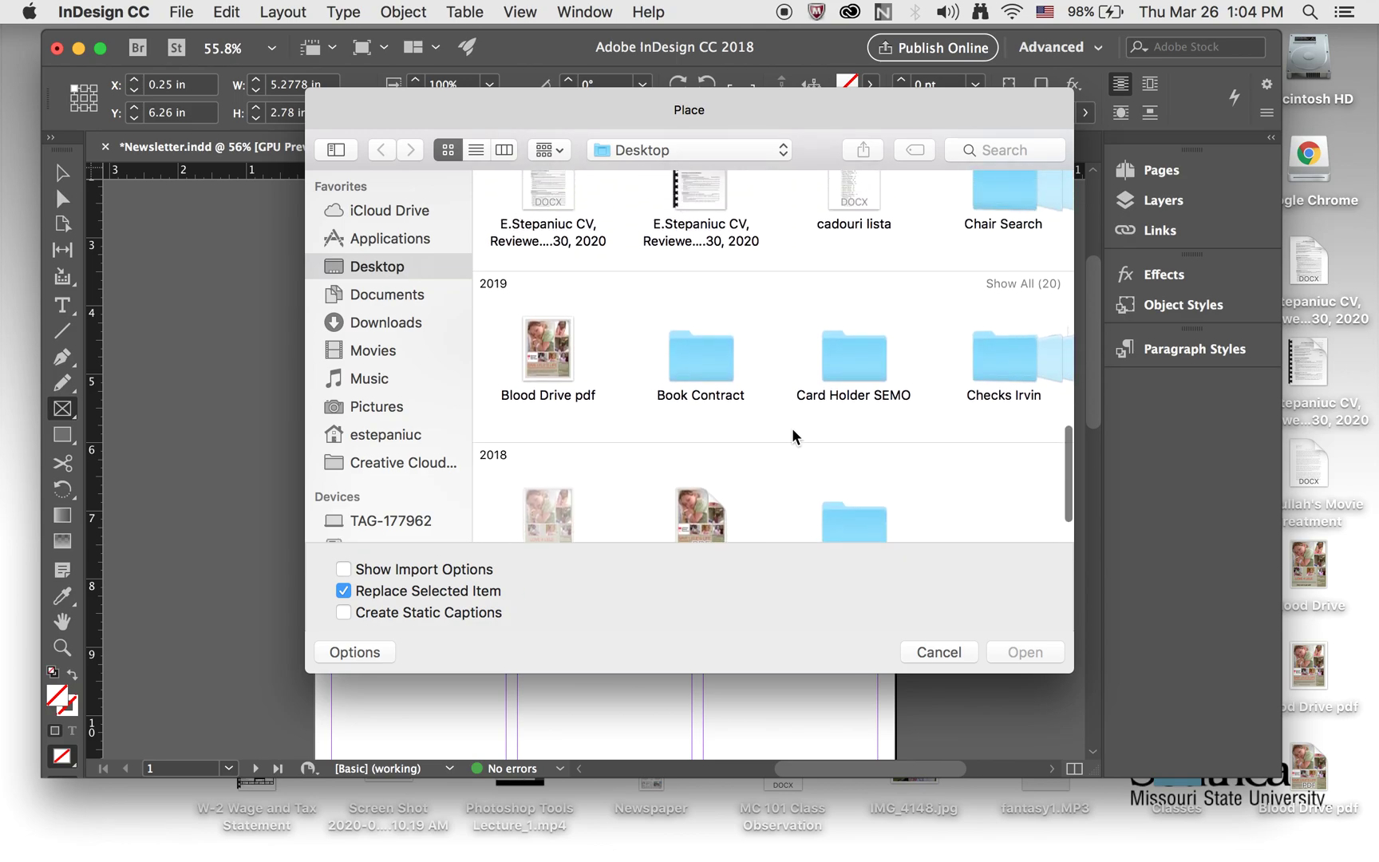
pyautogui.scroll(2, 841, 394)
pyautogui.hscroll(8, 841, 395)
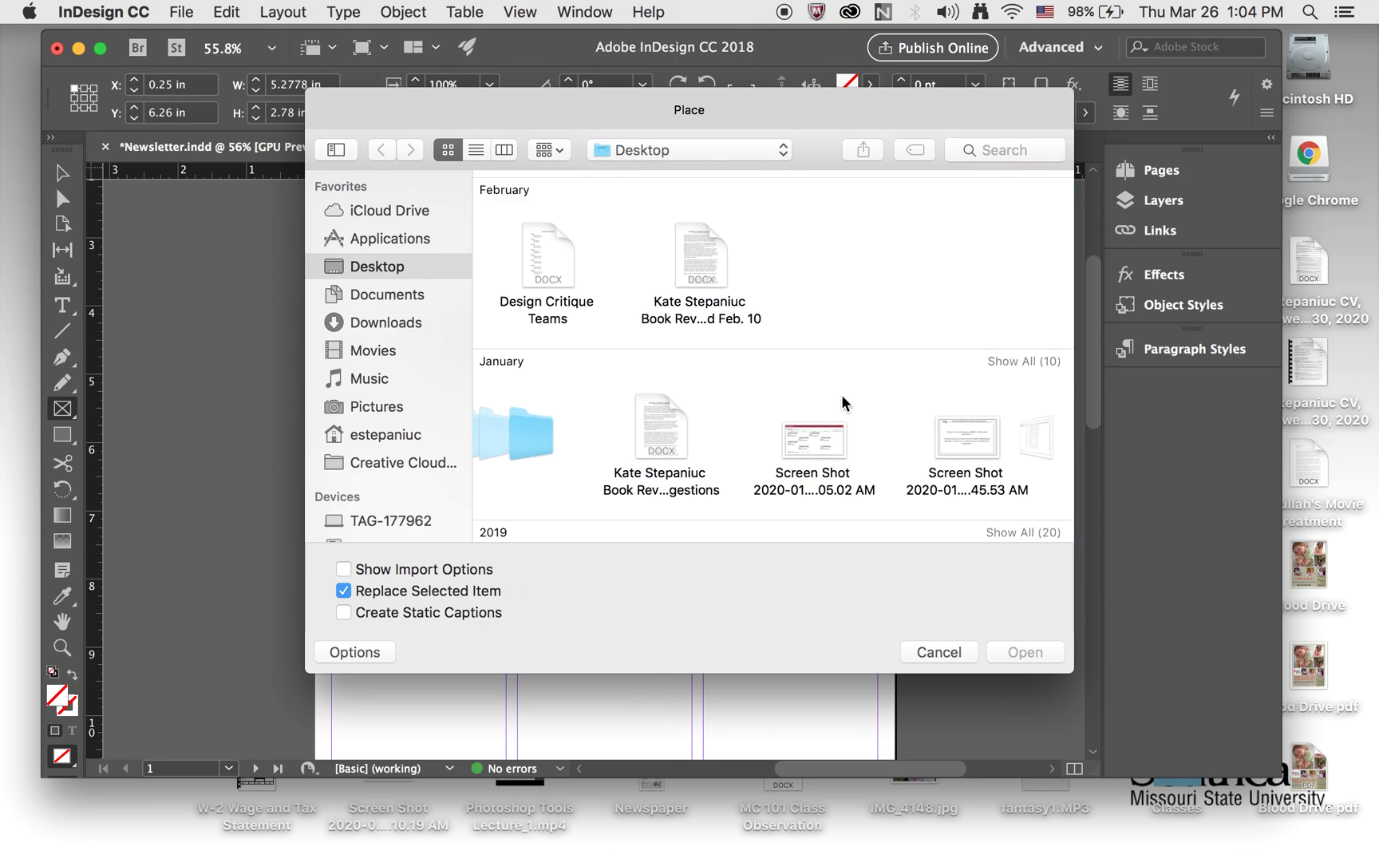
pyautogui.scroll(3, 840, 394)
pyautogui.scroll(8, 841, 394)
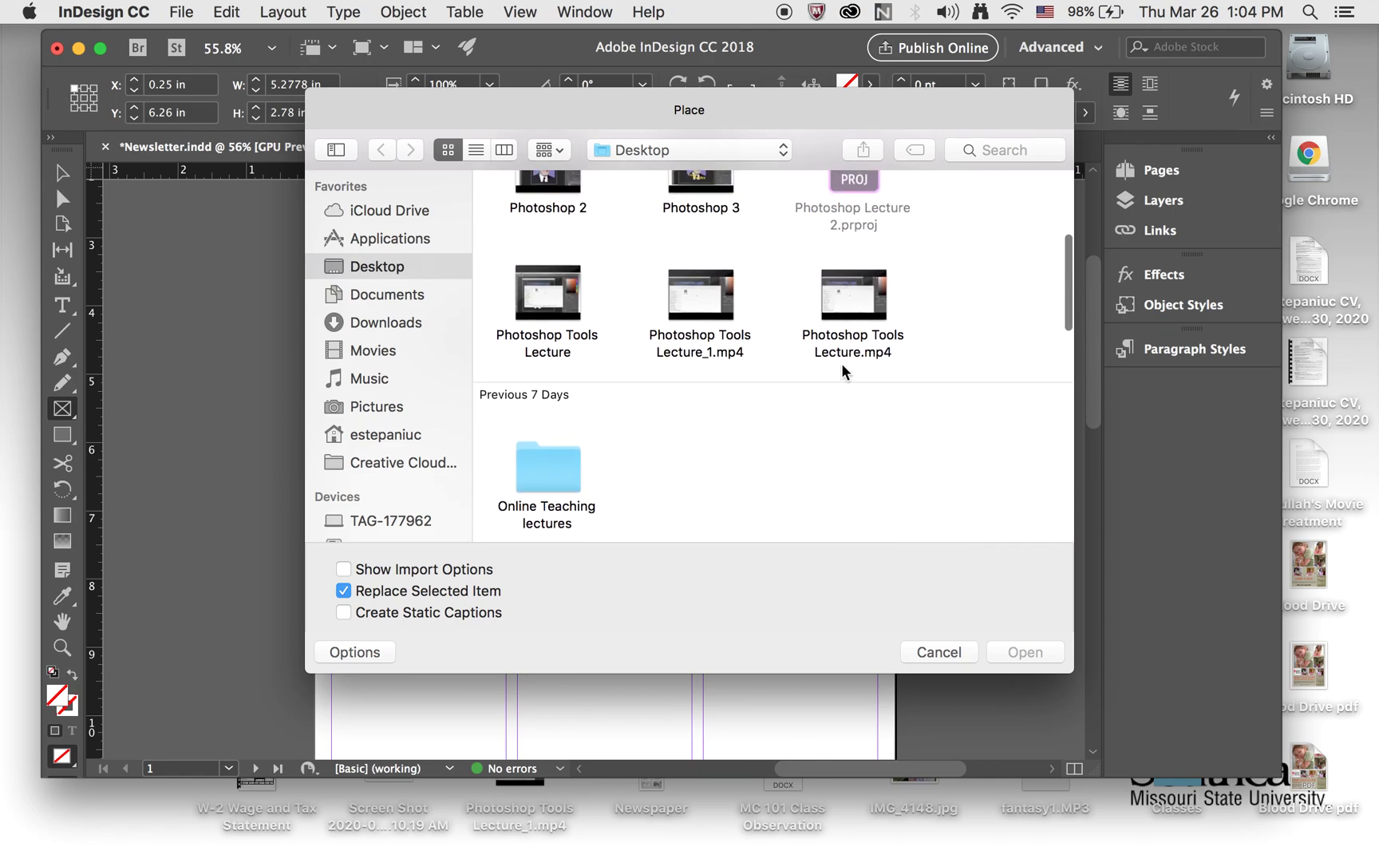
pyautogui.scroll(2, 842, 367)
pyautogui.scroll(-10, 842, 367)
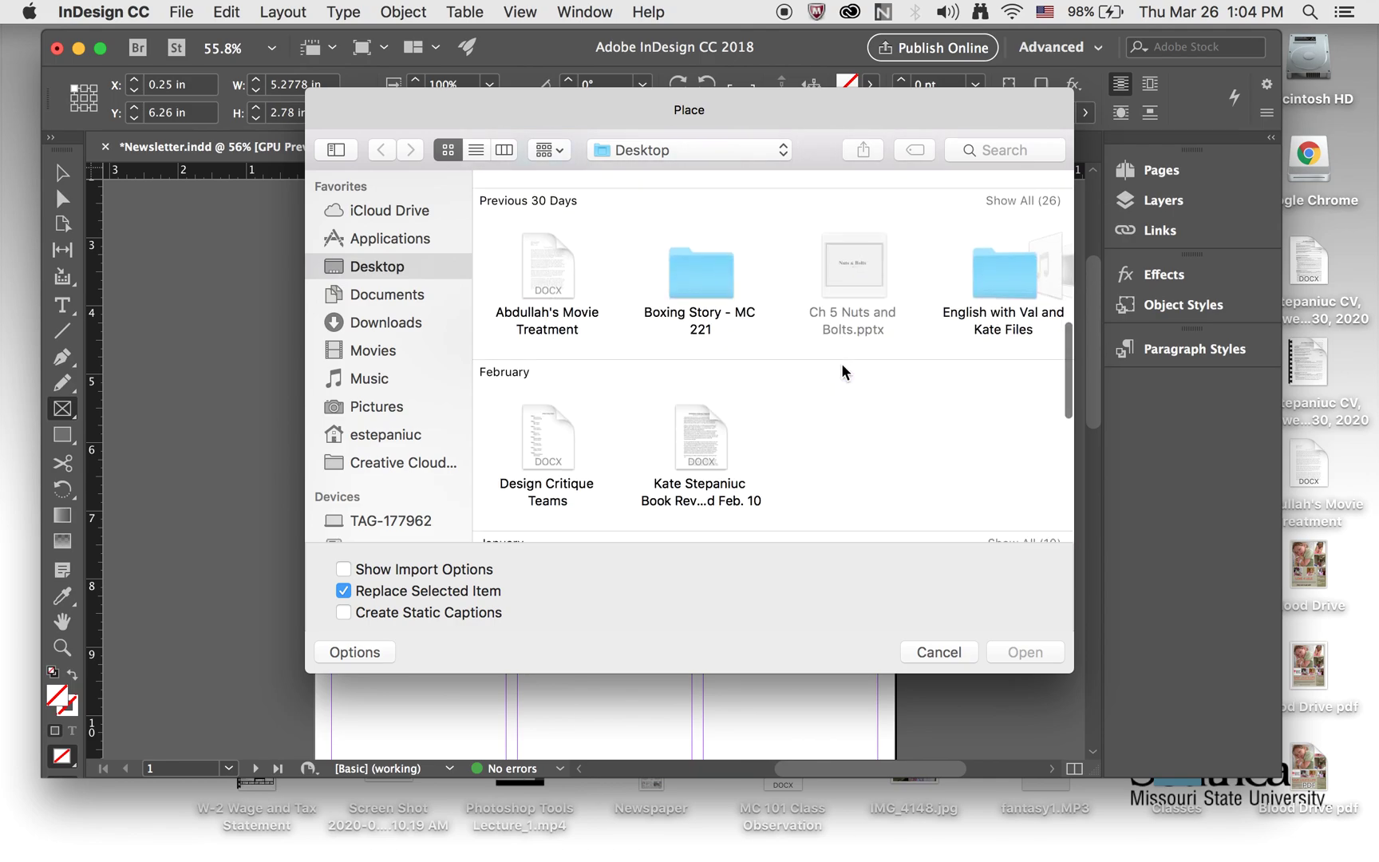
pyautogui.hscroll(8, 966, 311)
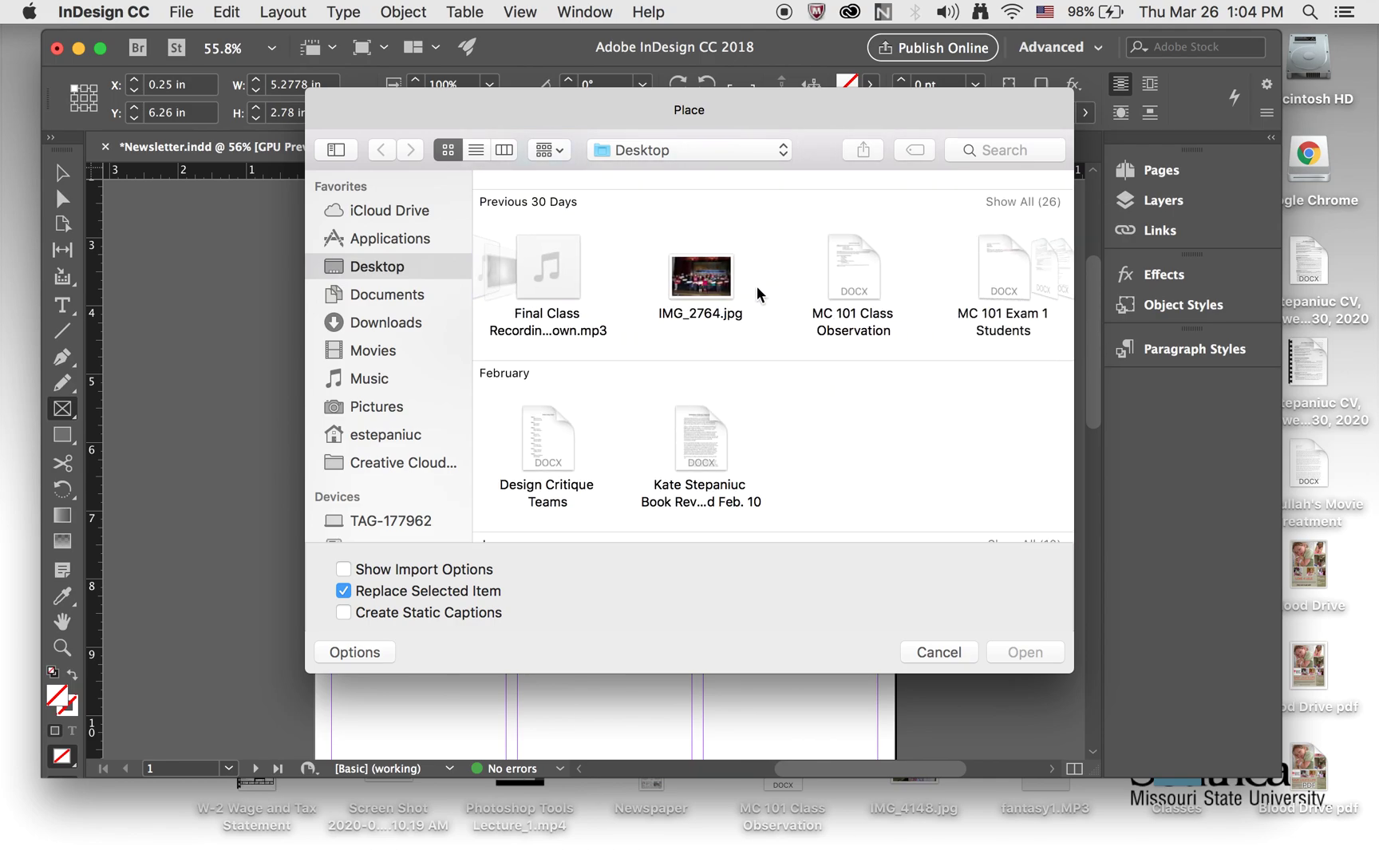
pyautogui.click(702, 284)
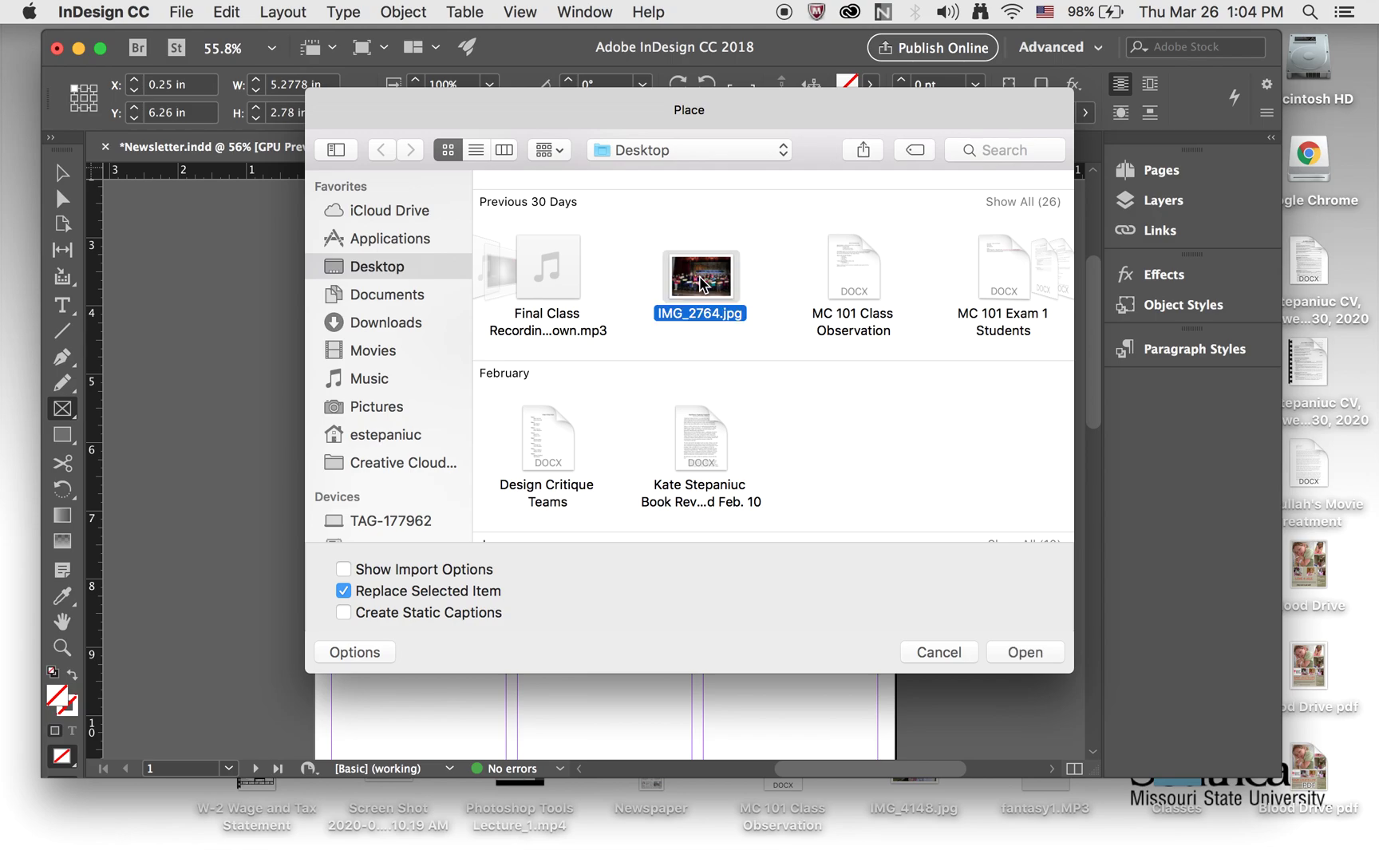
pyautogui.click(1027, 652)
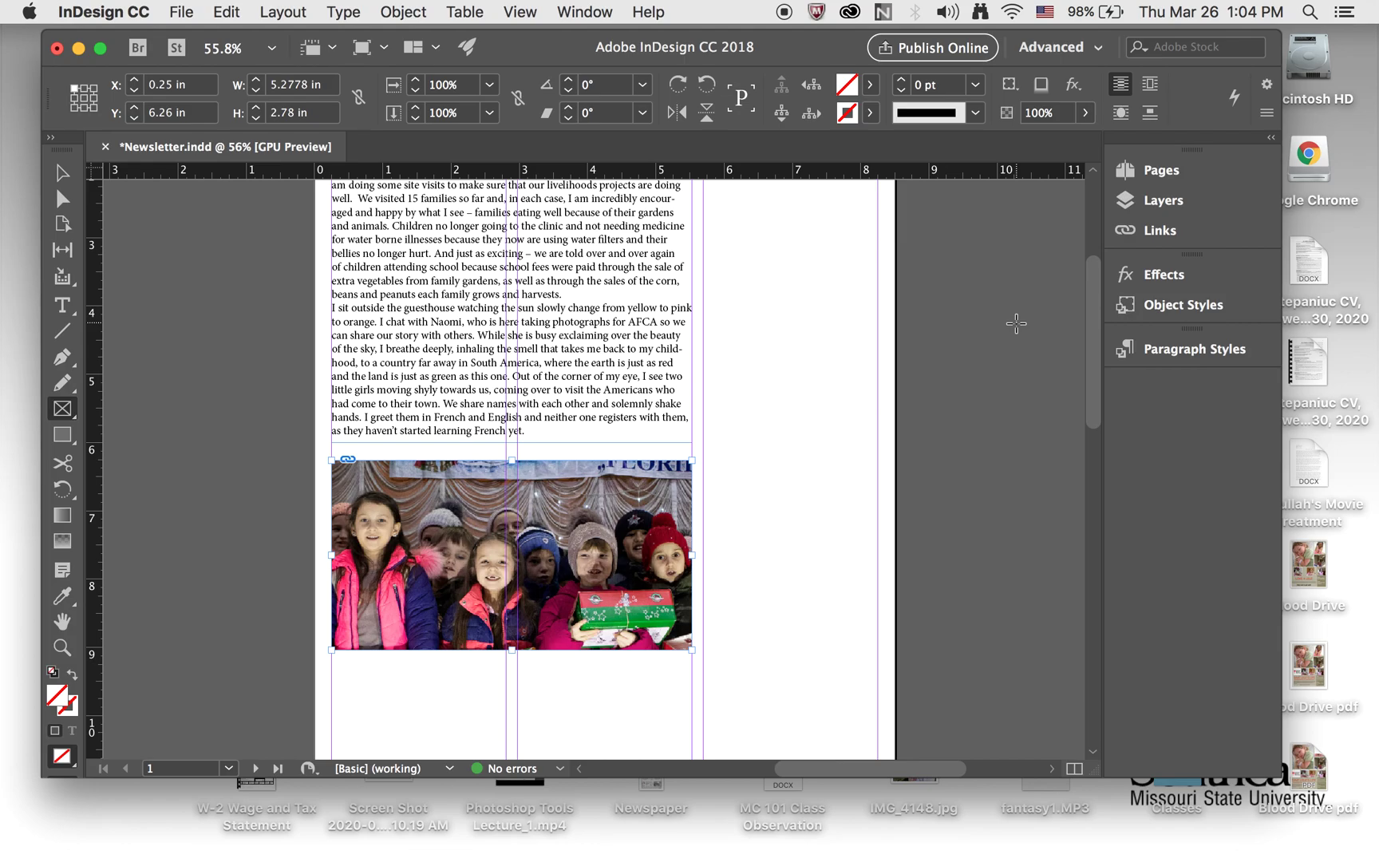
# Step: Fit the placed photo to its frame with Fill Frame Proportionally
pyautogui.scroll(-3, 776, 517)
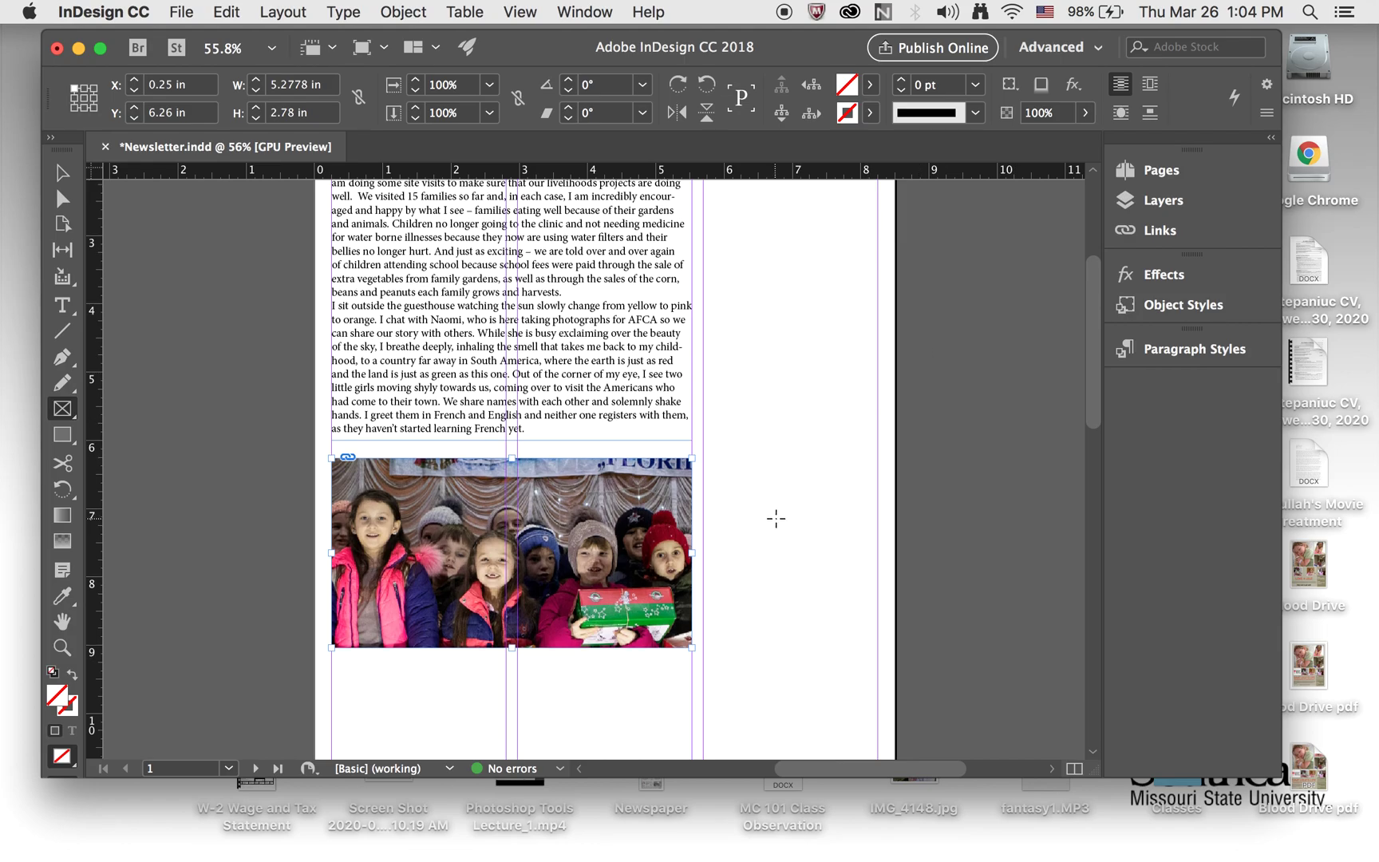
pyautogui.scroll(-1, 776, 517)
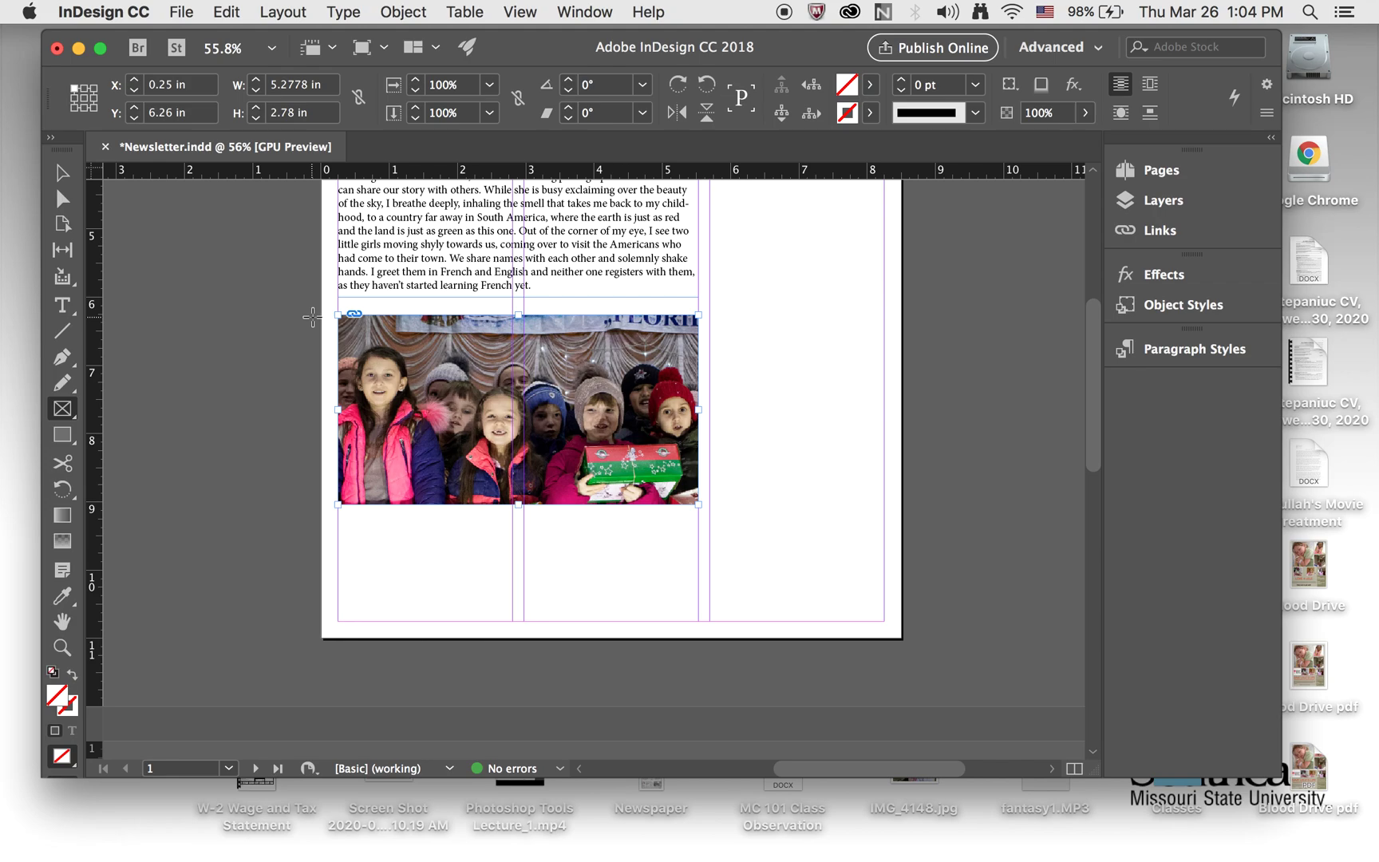
pyautogui.click(406, 13)
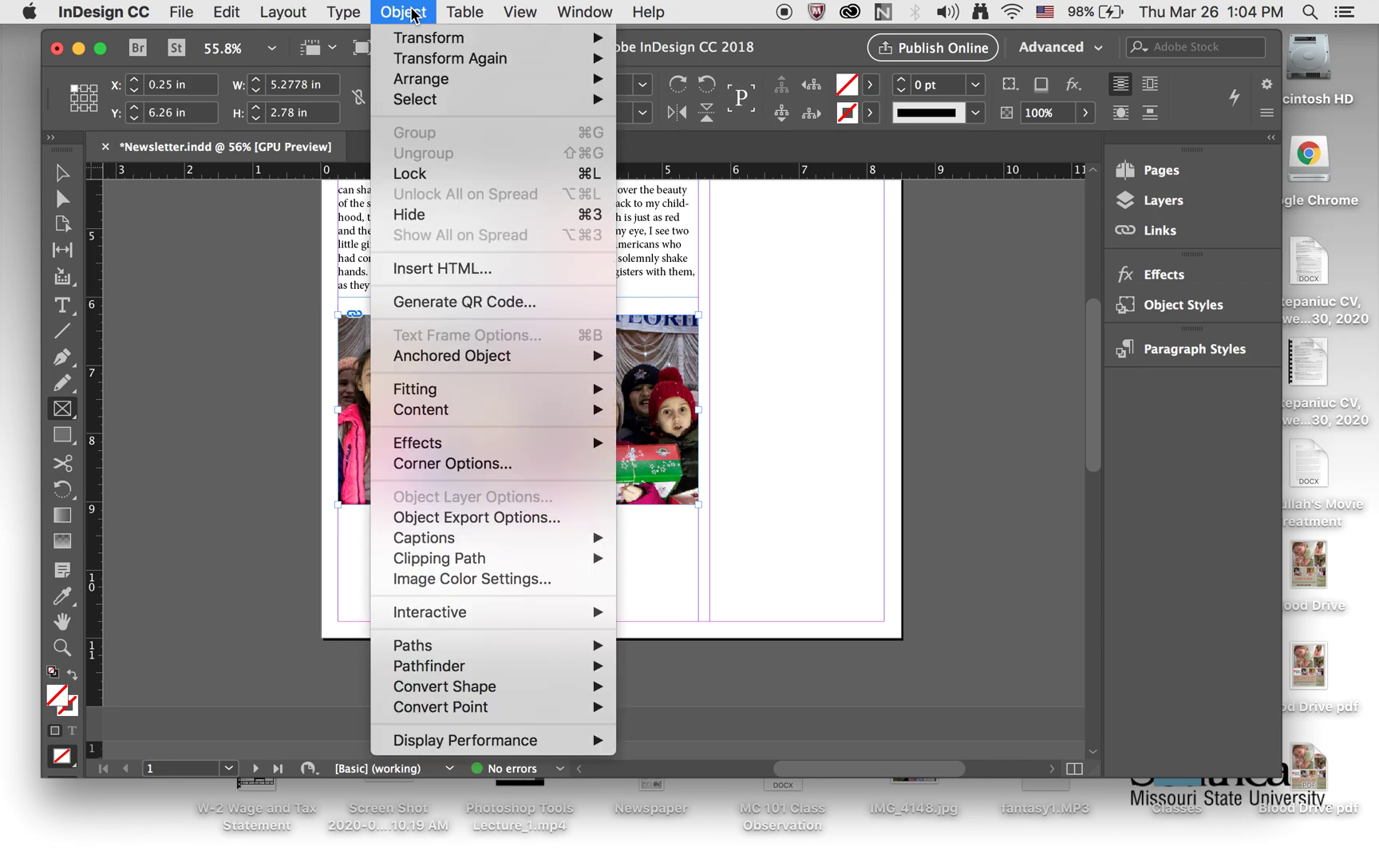
pyautogui.moveTo(457, 395)
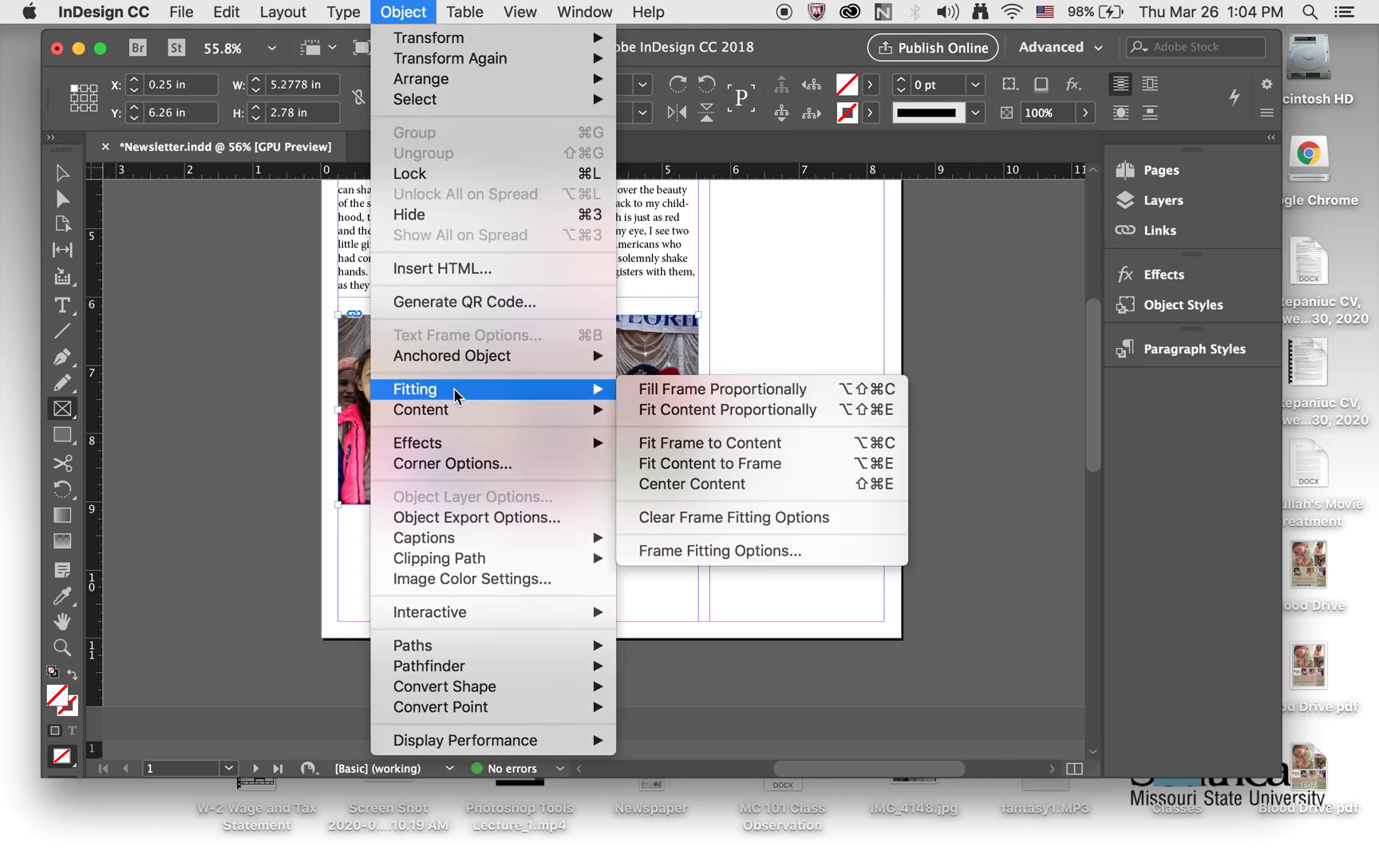
pyautogui.click(658, 390)
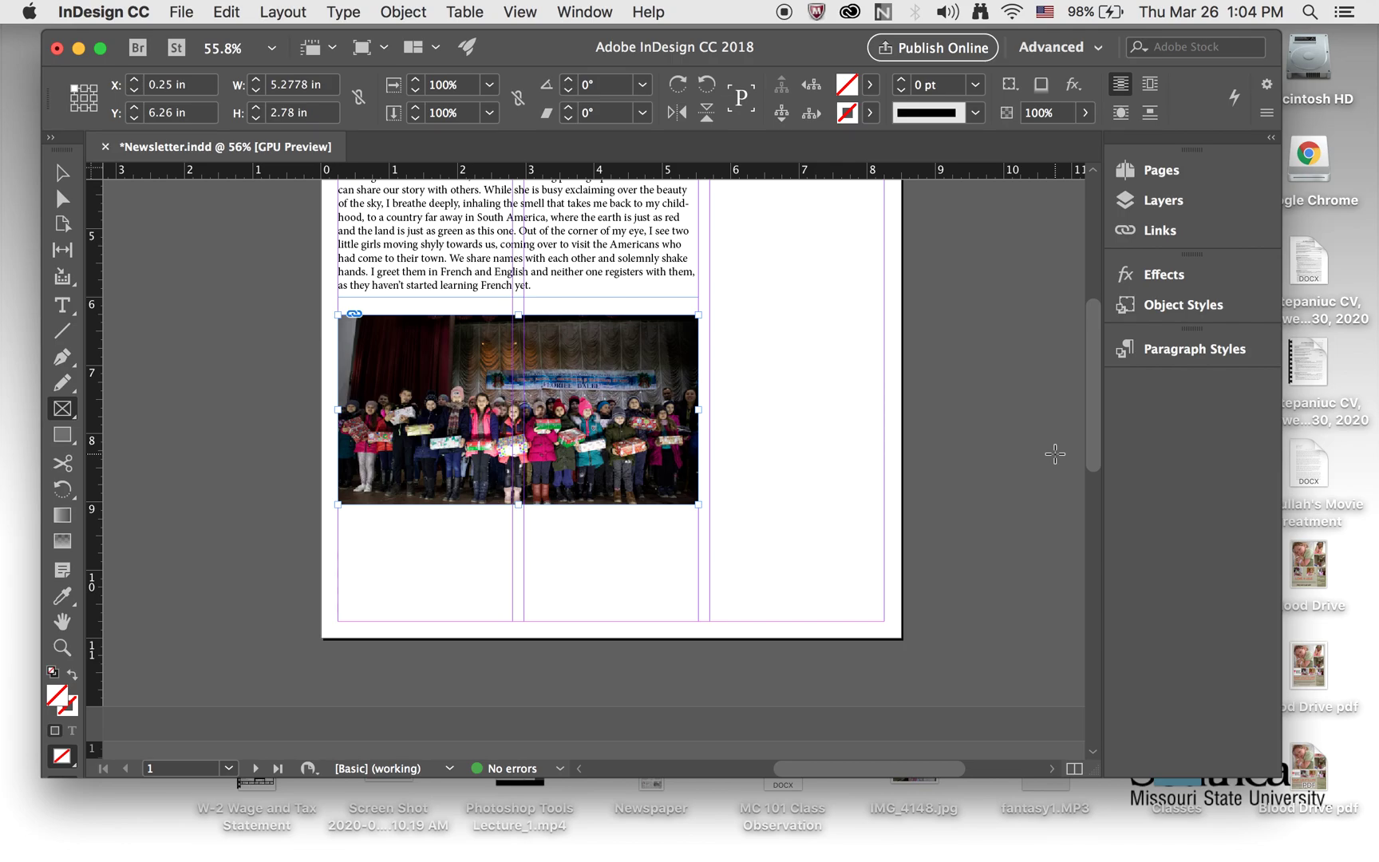
# Step: Draw a rectangle about 2.56 in wide and 8.79 in high over the third column, from the article's top edge to the bottom margin
pyautogui.scroll(5, 1055, 454)
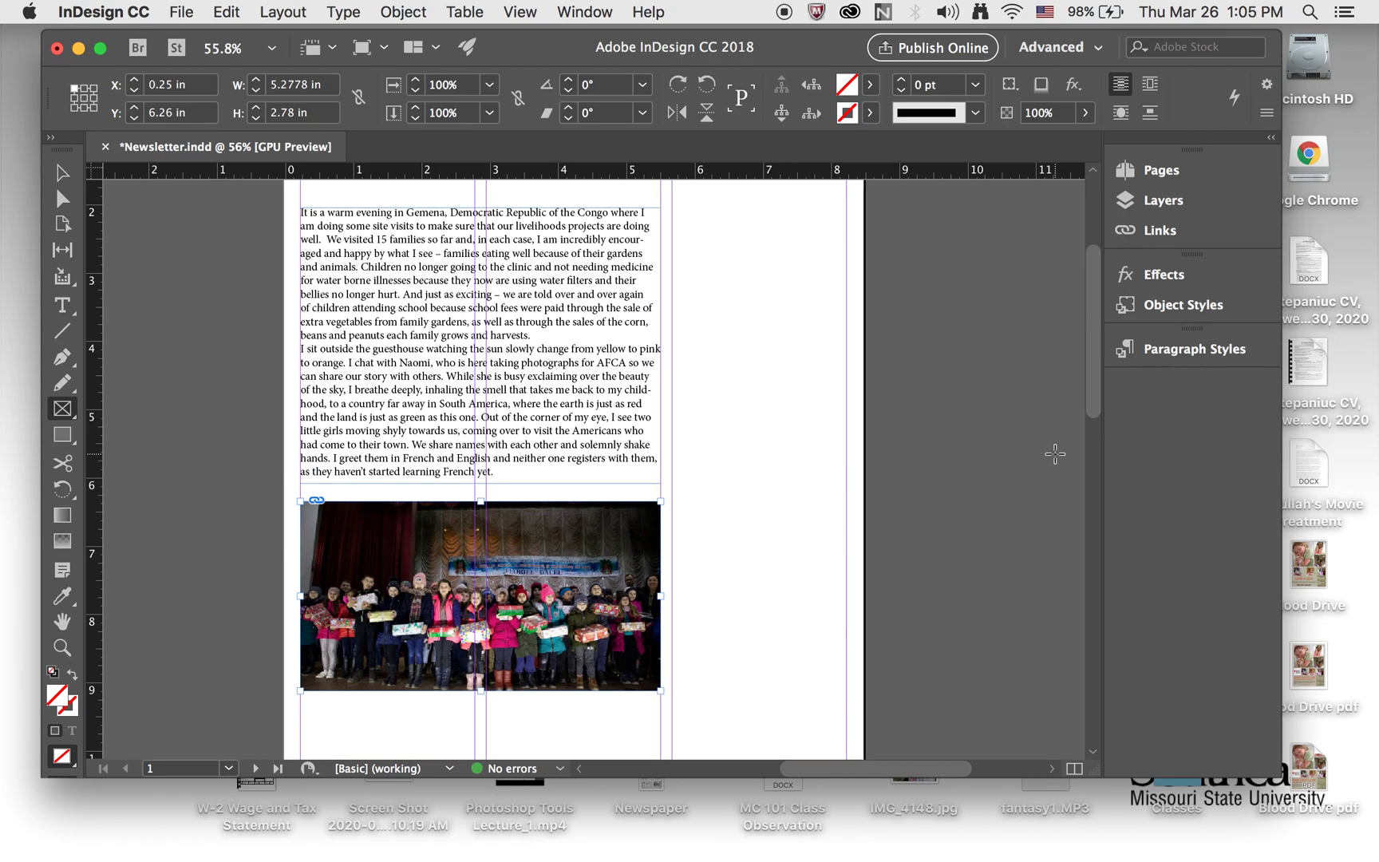
pyautogui.scroll(-3, 1054, 454)
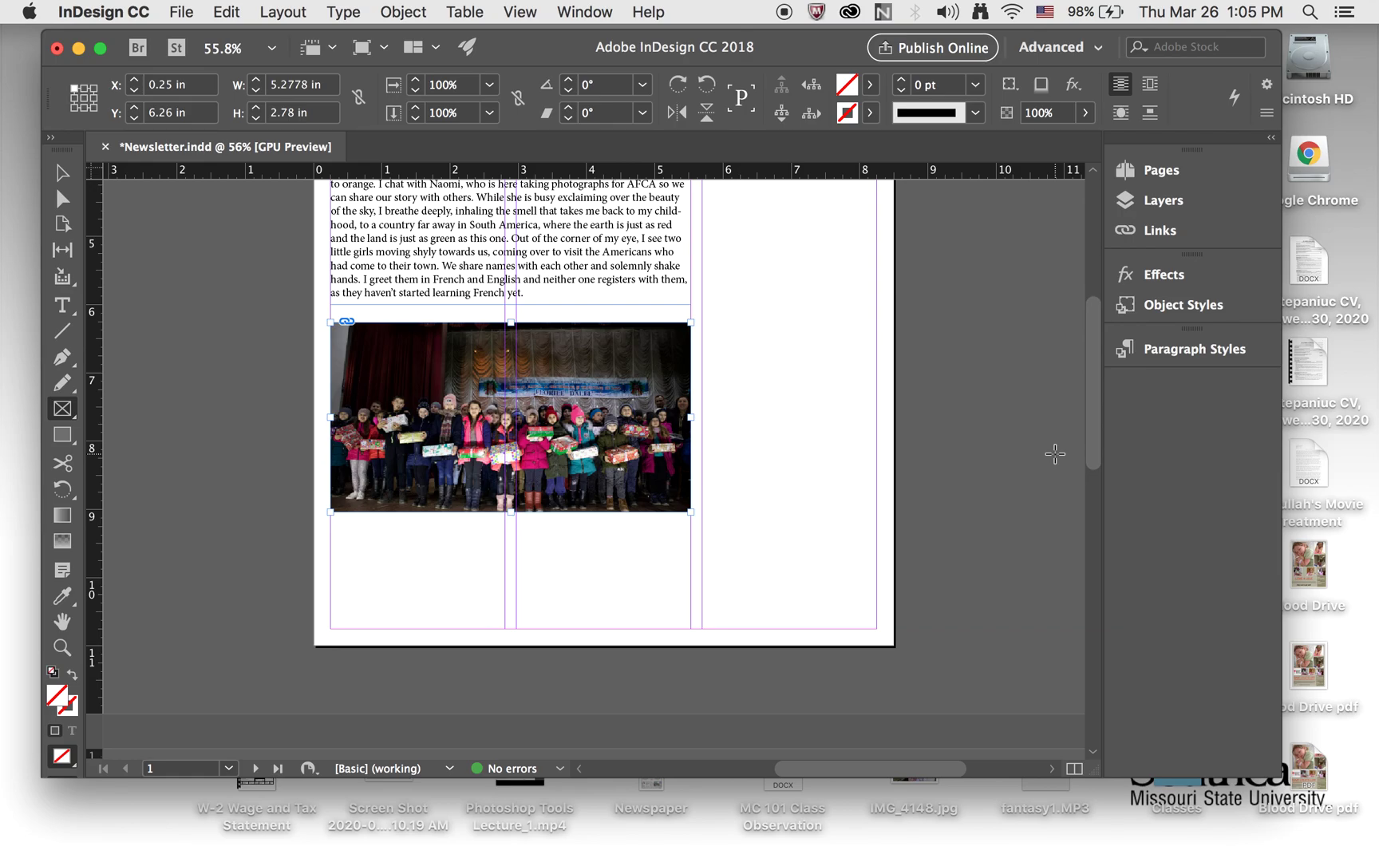
pyautogui.scroll(-2, 1054, 454)
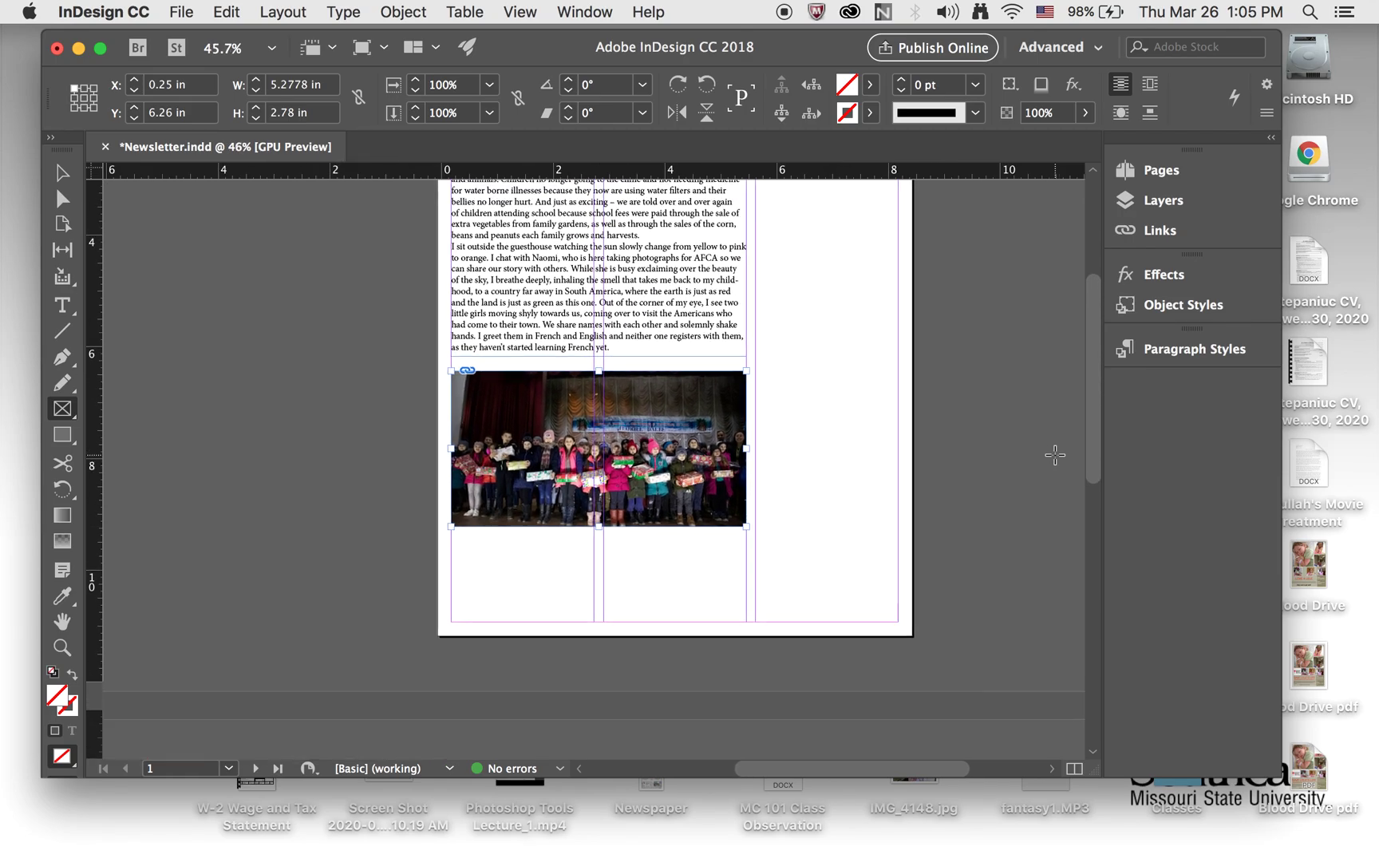
pyautogui.scroll(-2, 1055, 455)
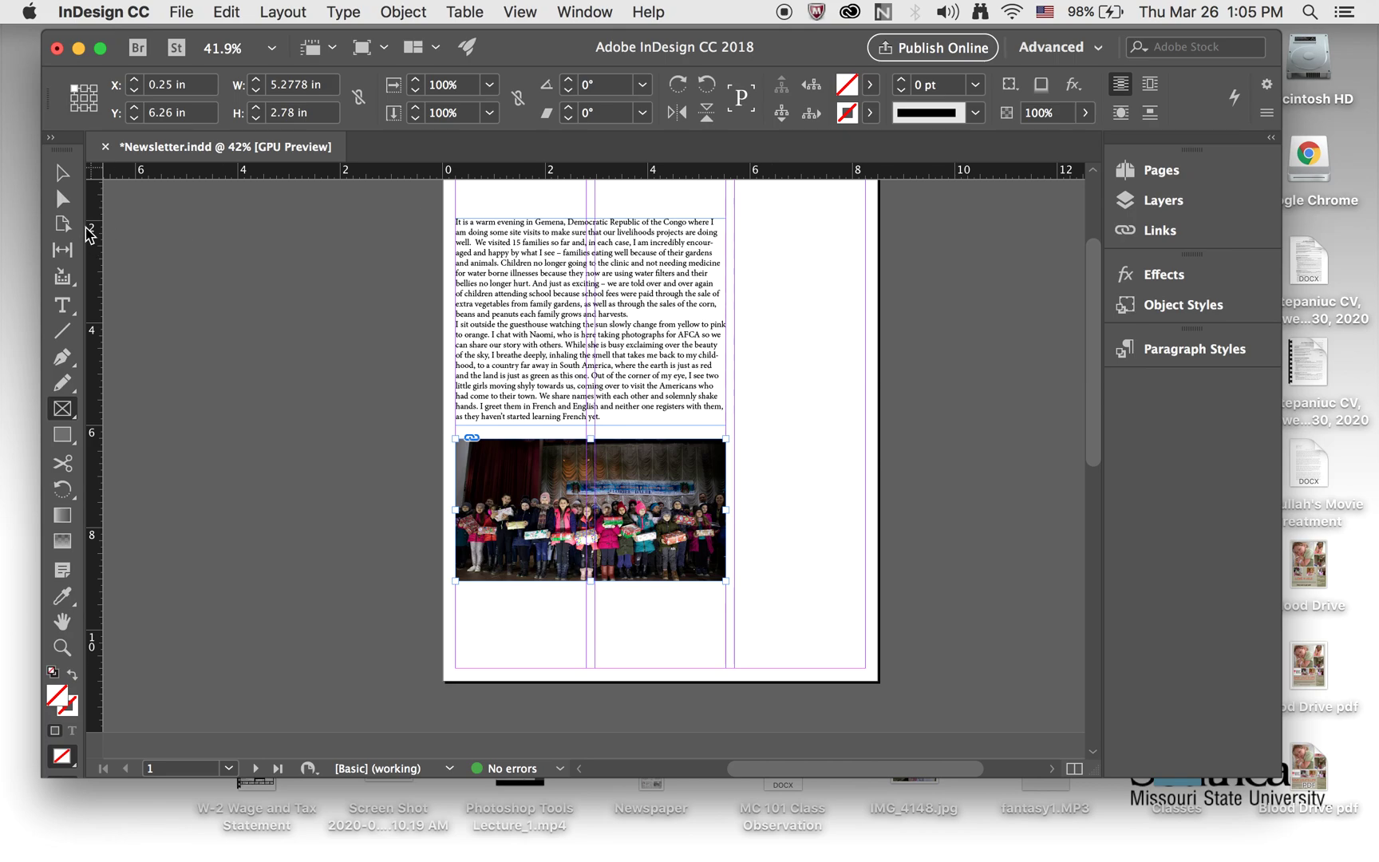
pyautogui.click(60, 436)
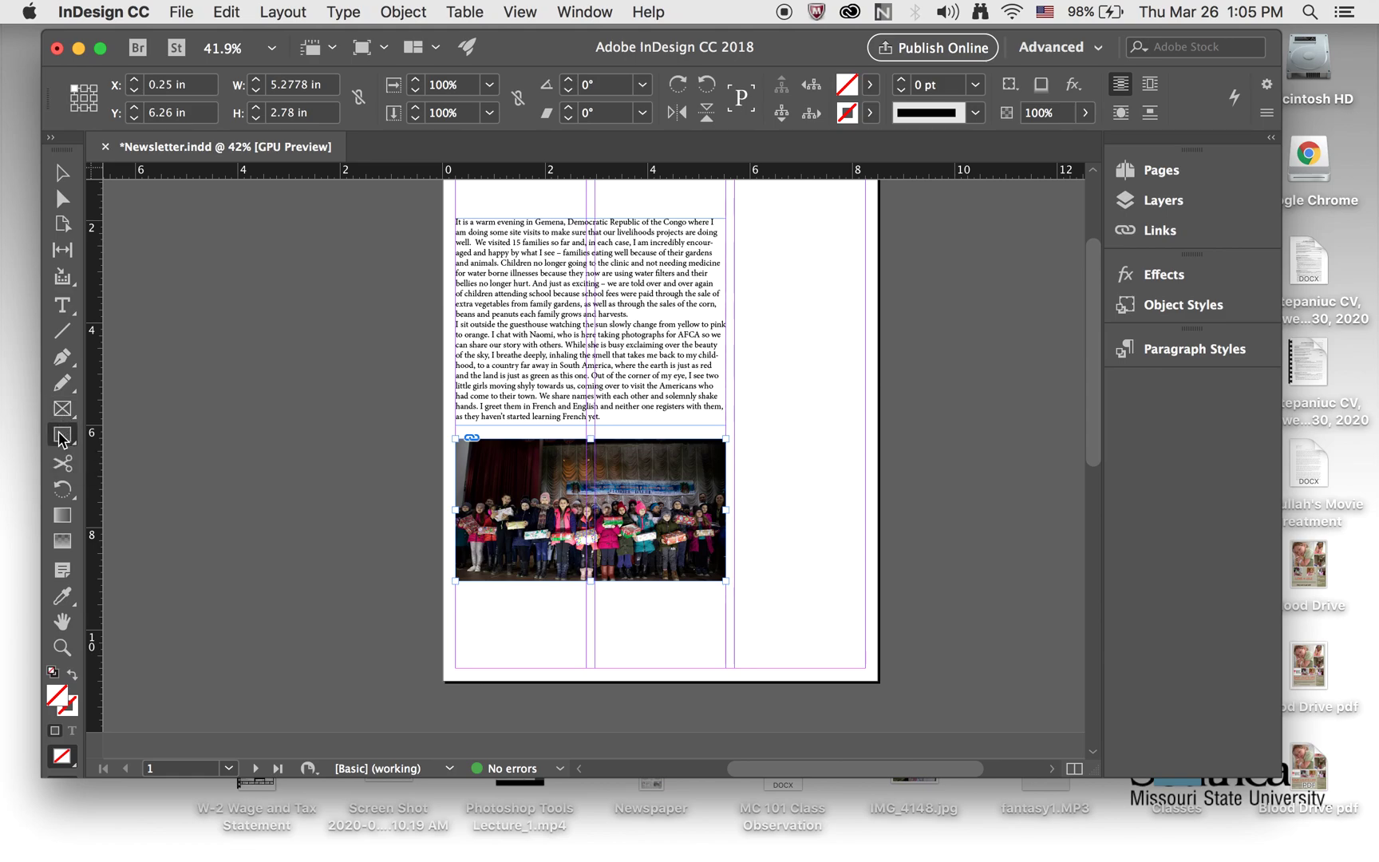
pyautogui.hscroll(1, 735, 304)
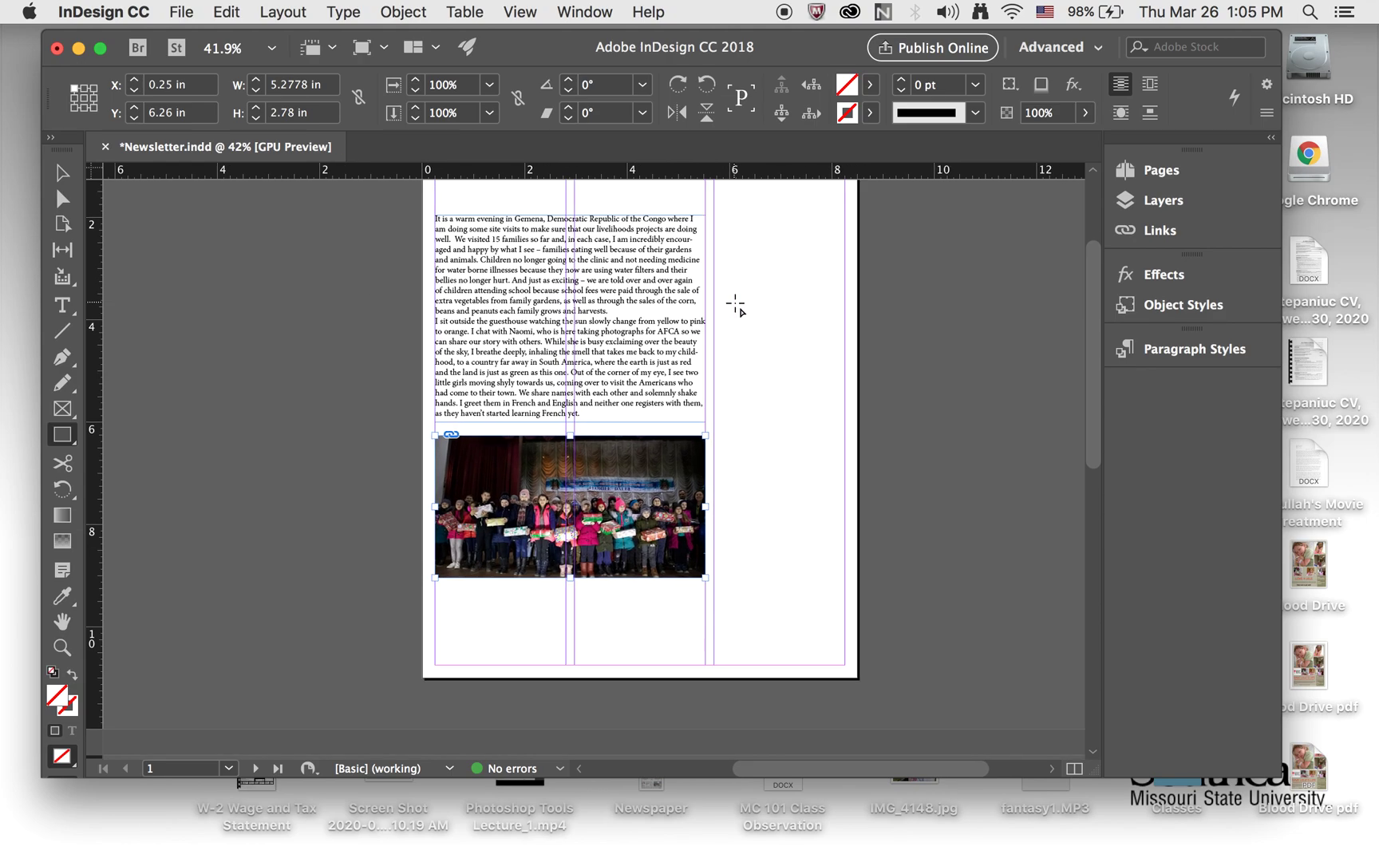
pyautogui.moveTo(713, 215)
pyautogui.mouseDown()
pyautogui.moveTo(760, 352)
pyautogui.moveTo(787, 520)
pyautogui.moveTo(844, 626)
pyautogui.moveTo(842, 665)
pyautogui.mouseUp()
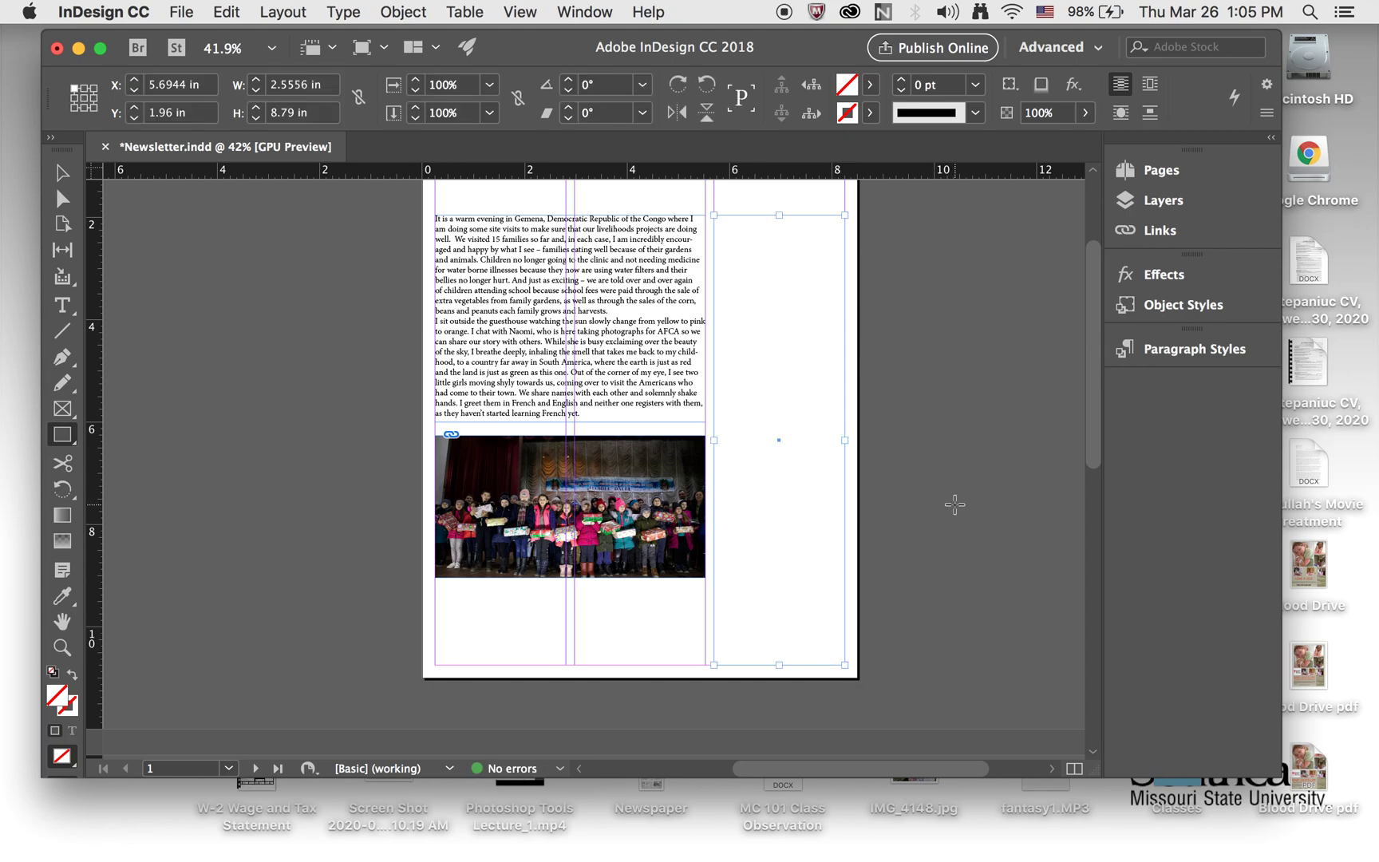
# Step: Try cyan and magenta fills on the third-column rectangle, settle on yellow (C=0 M=0 Y=100 K=0), and deselect it
pyautogui.scroll(-1, 664, 418)
pyautogui.scroll(-2, 664, 419)
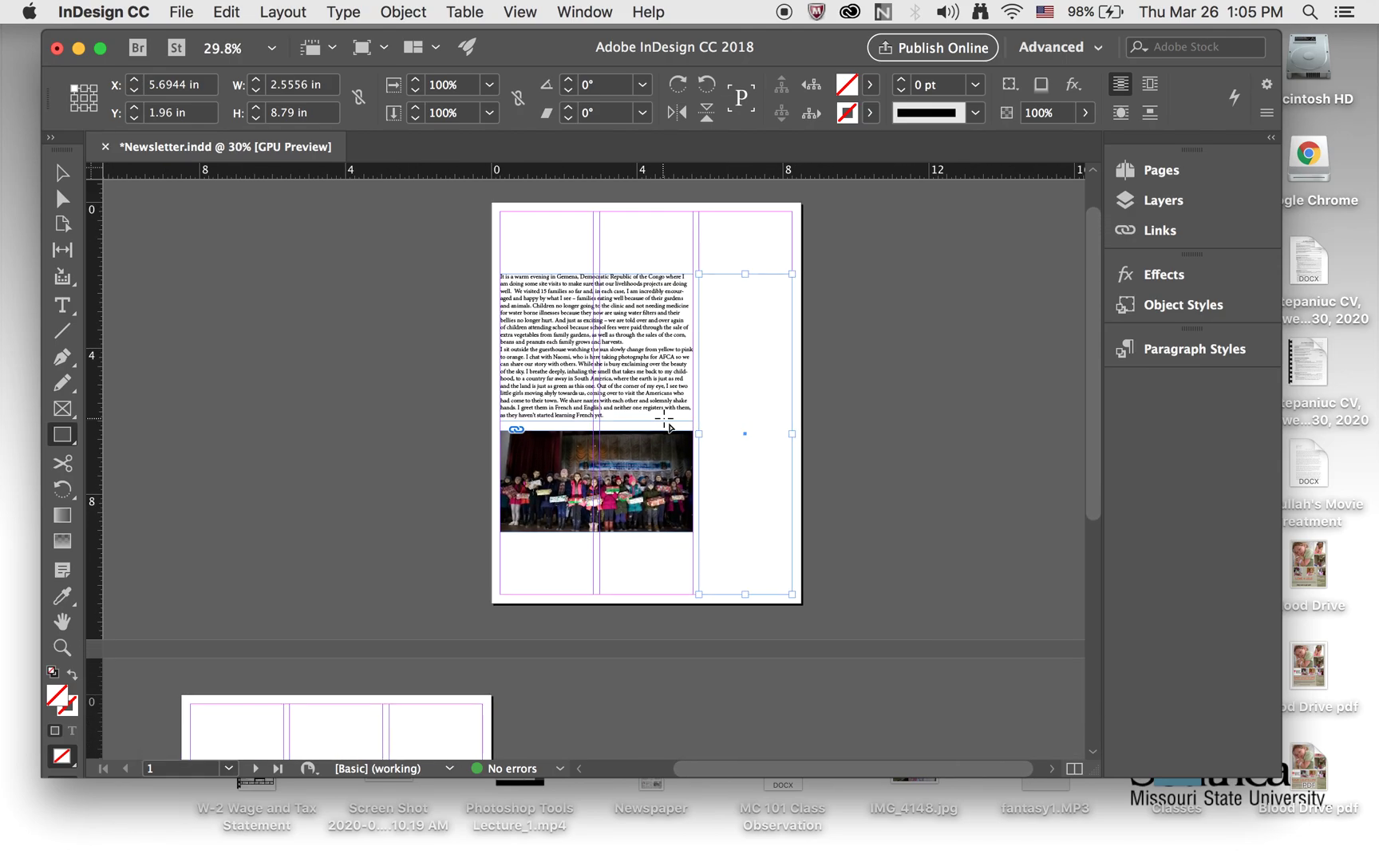
pyautogui.scroll(2, 668, 426)
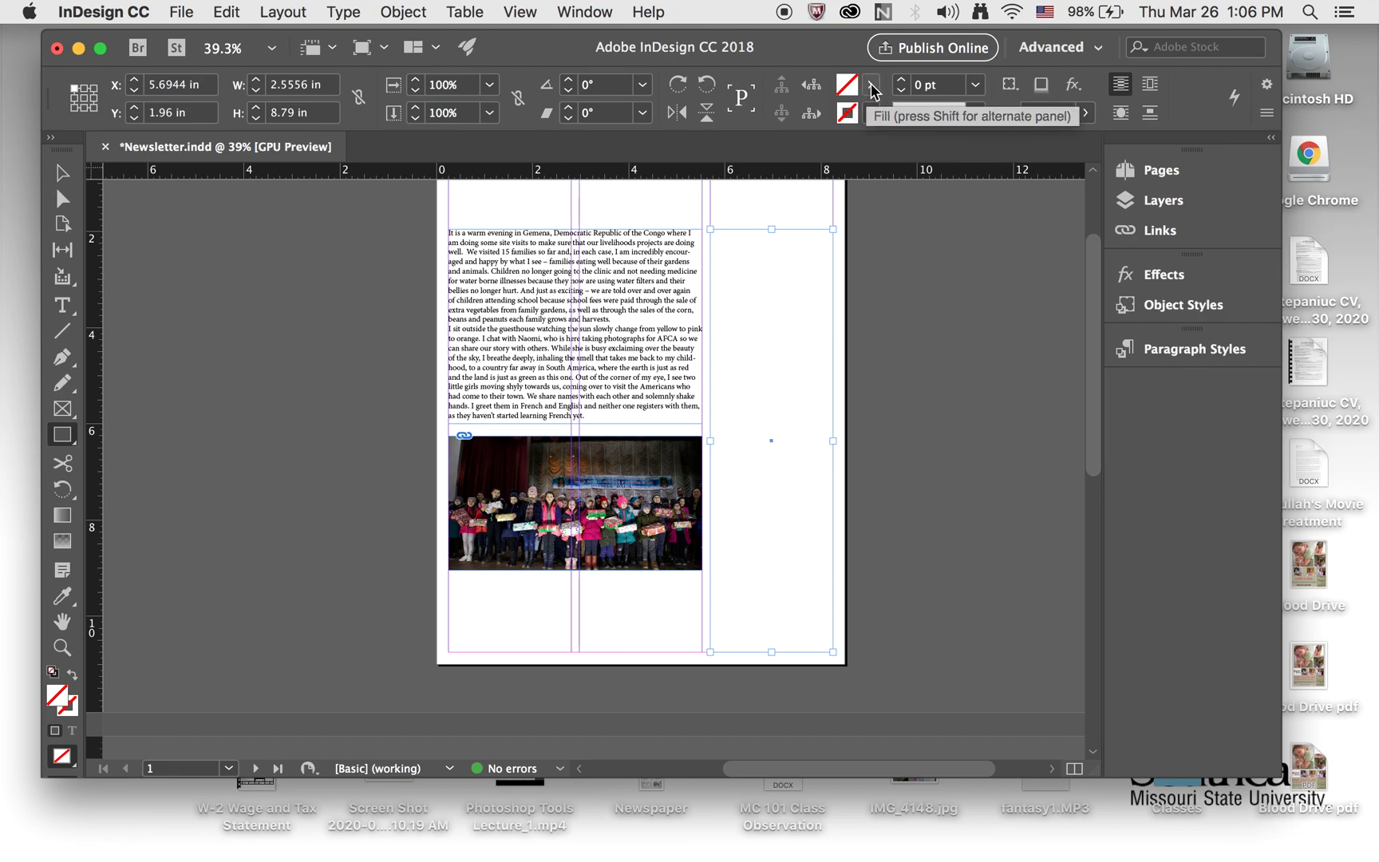
pyautogui.click(871, 88)
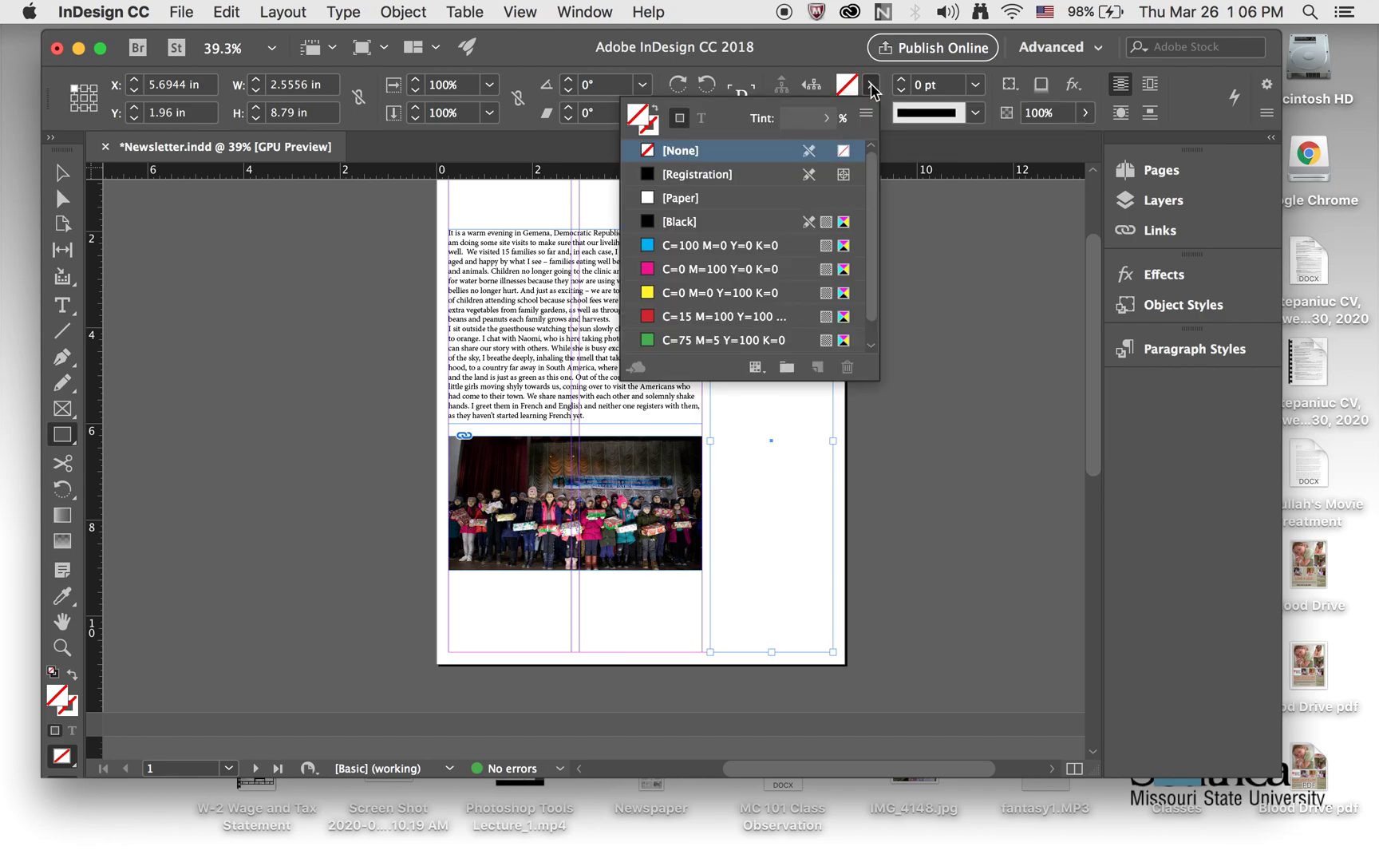
pyautogui.click(647, 247)
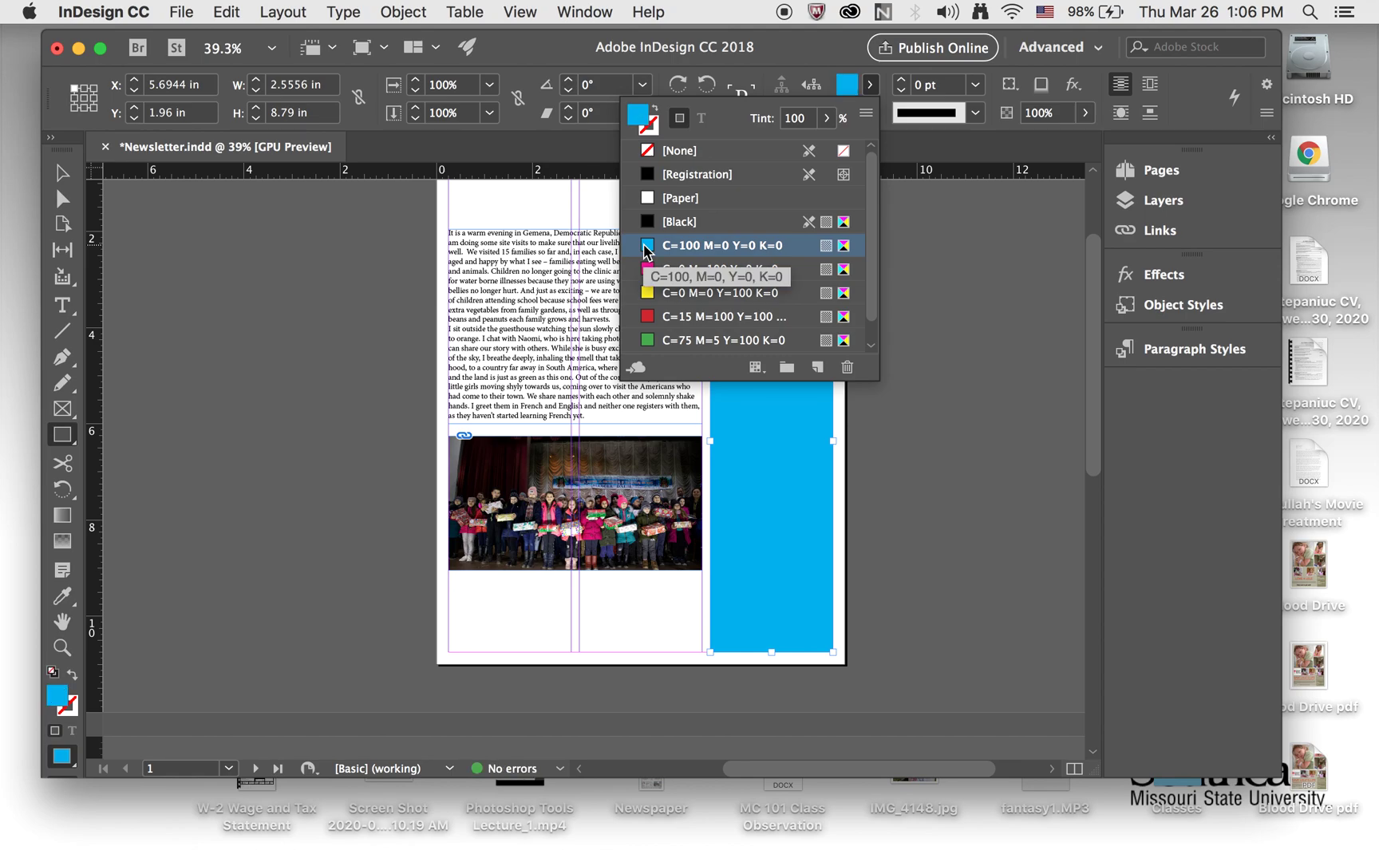
pyautogui.click(647, 271)
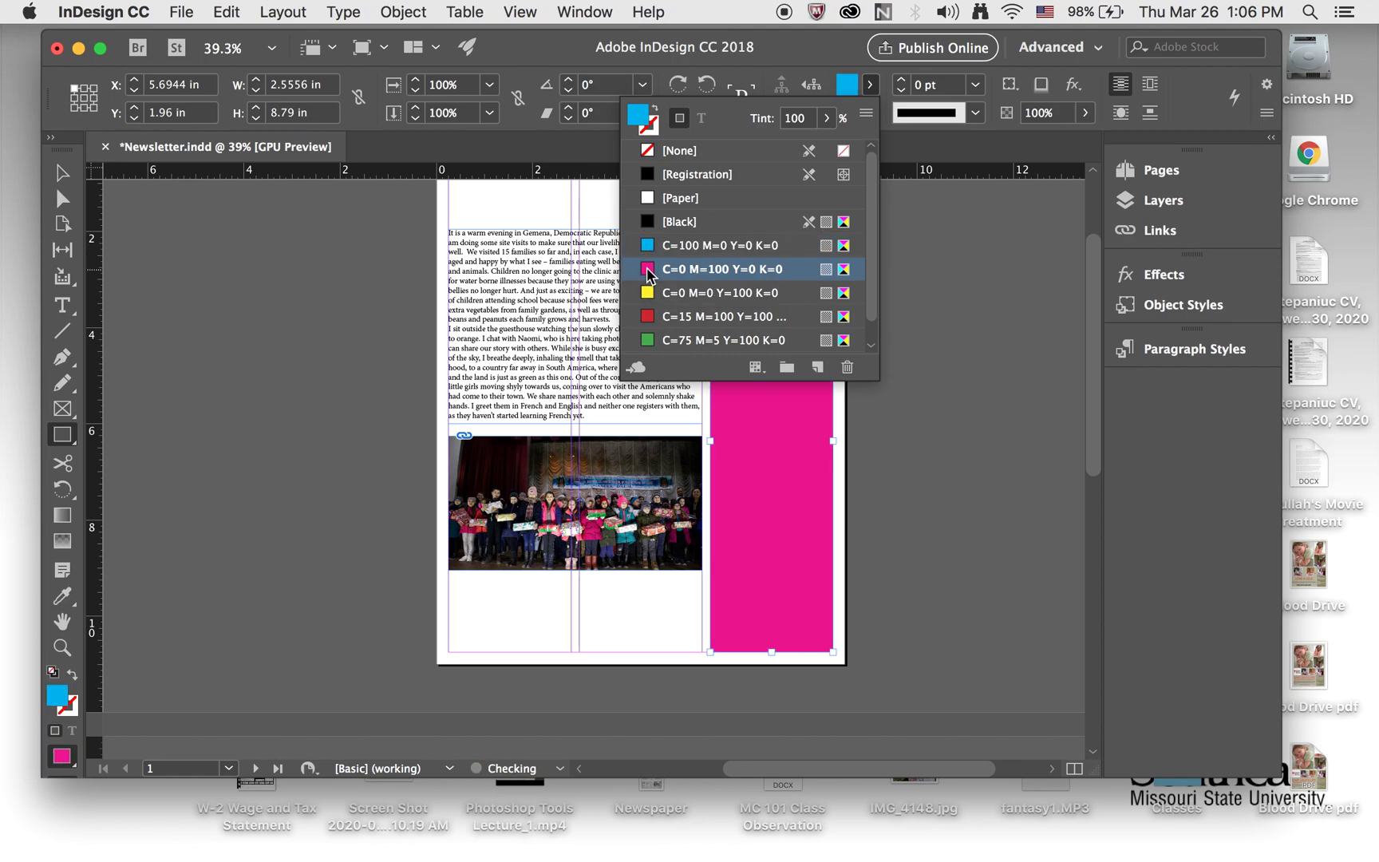
pyautogui.click(652, 297)
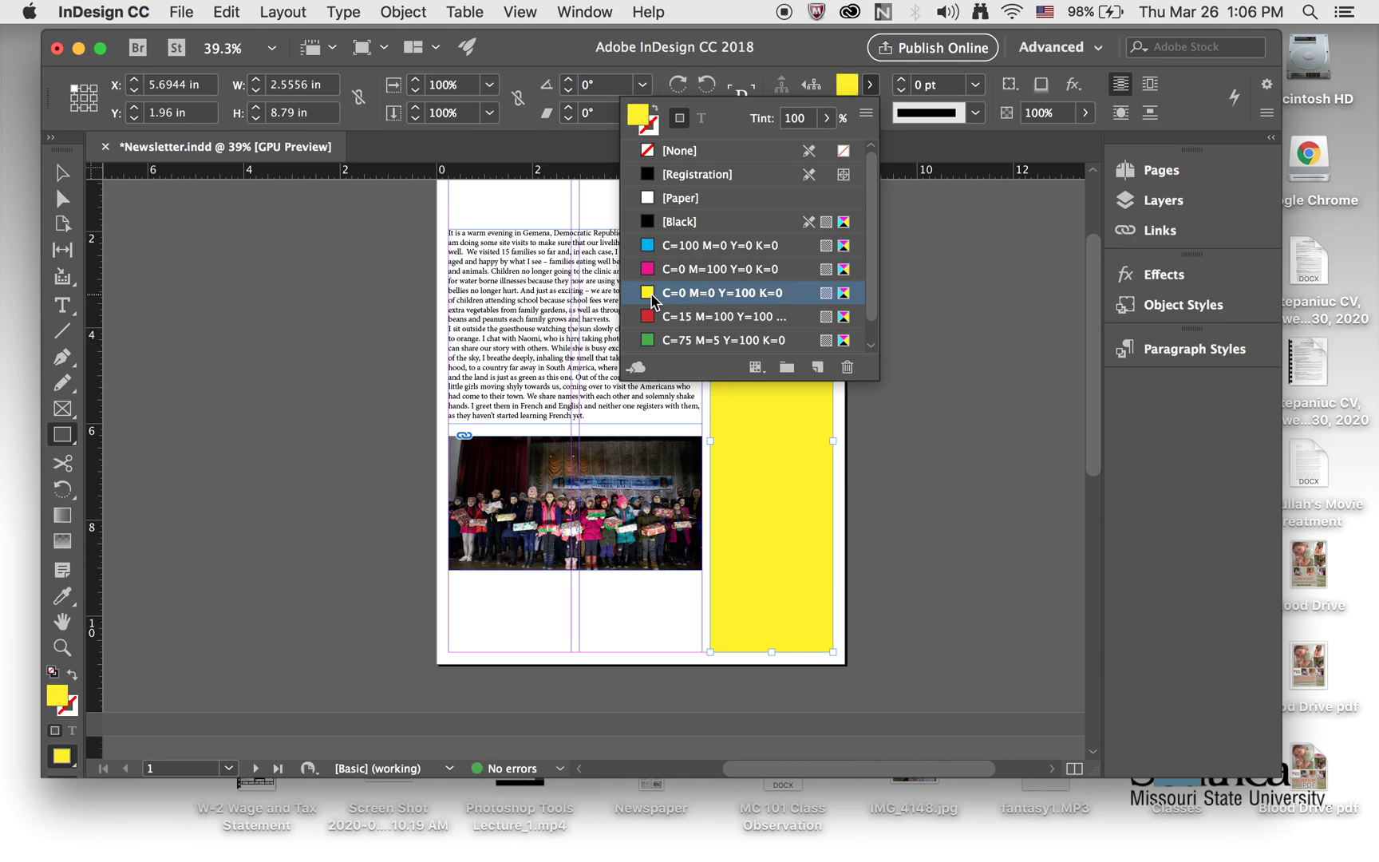
pyautogui.click(994, 295)
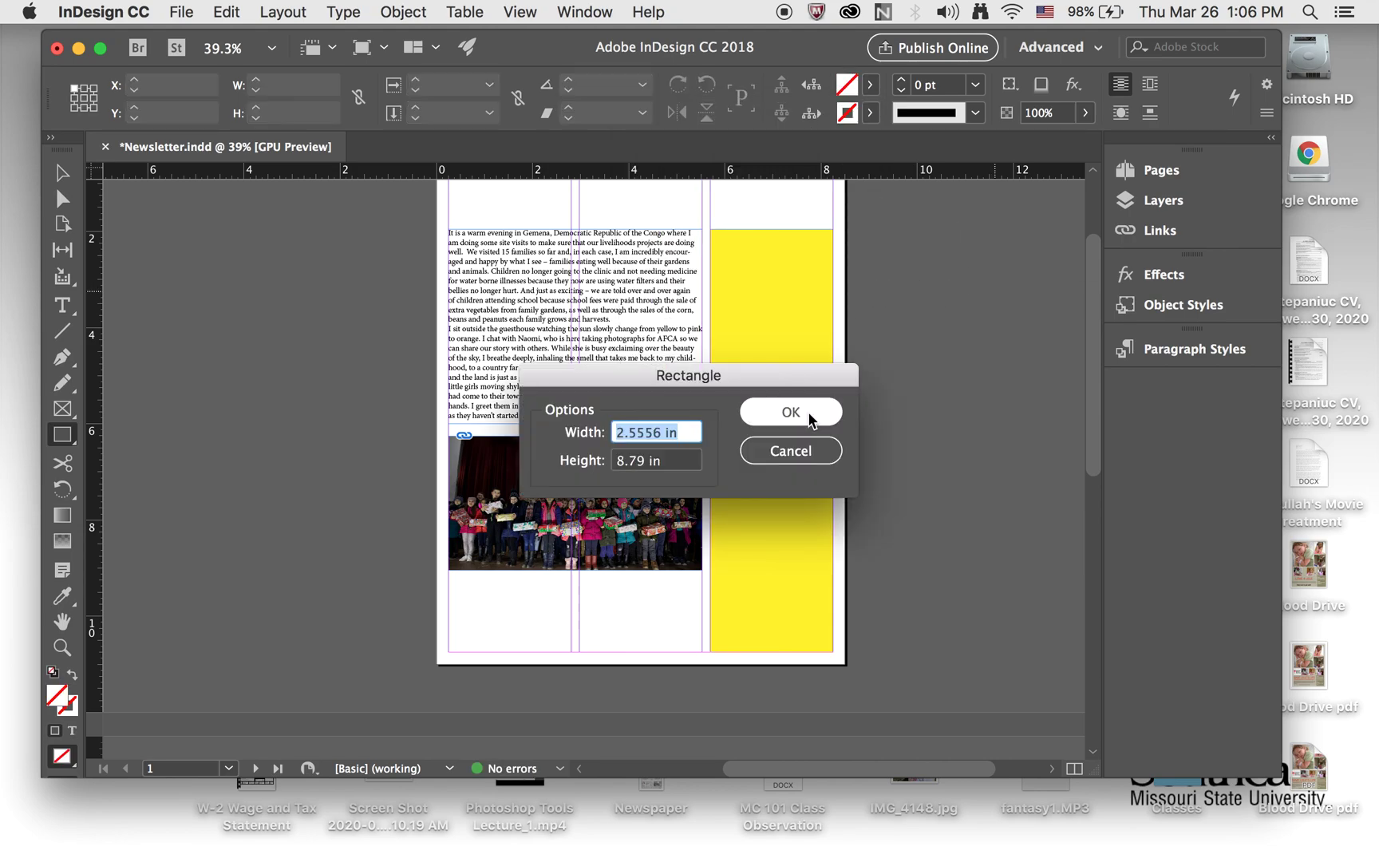
pyautogui.click(779, 454)
# Step: With no object selected, set the stroke colour to Black and the stroke weight to 2 pt
pyautogui.click(869, 114)
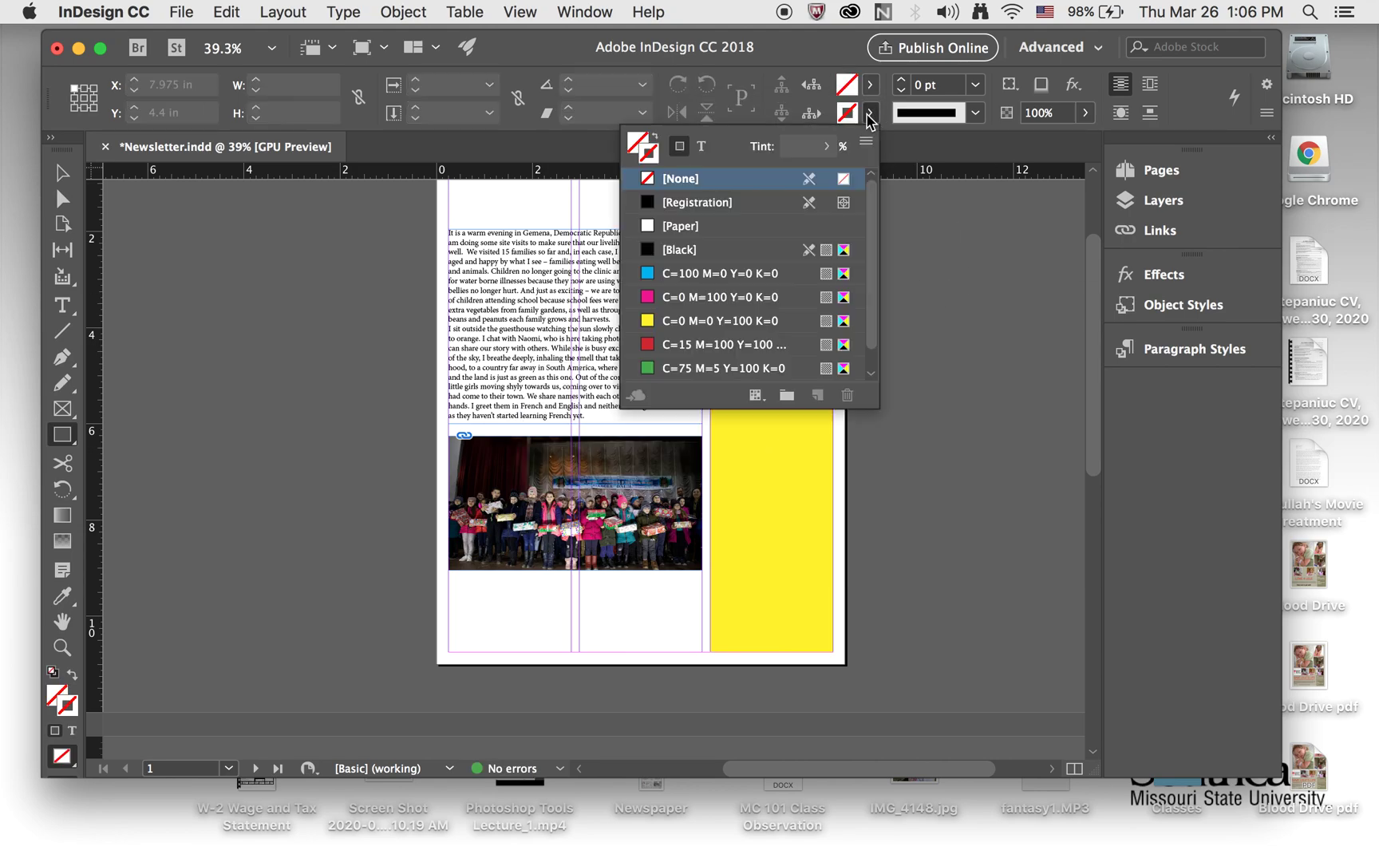
pyautogui.click(651, 251)
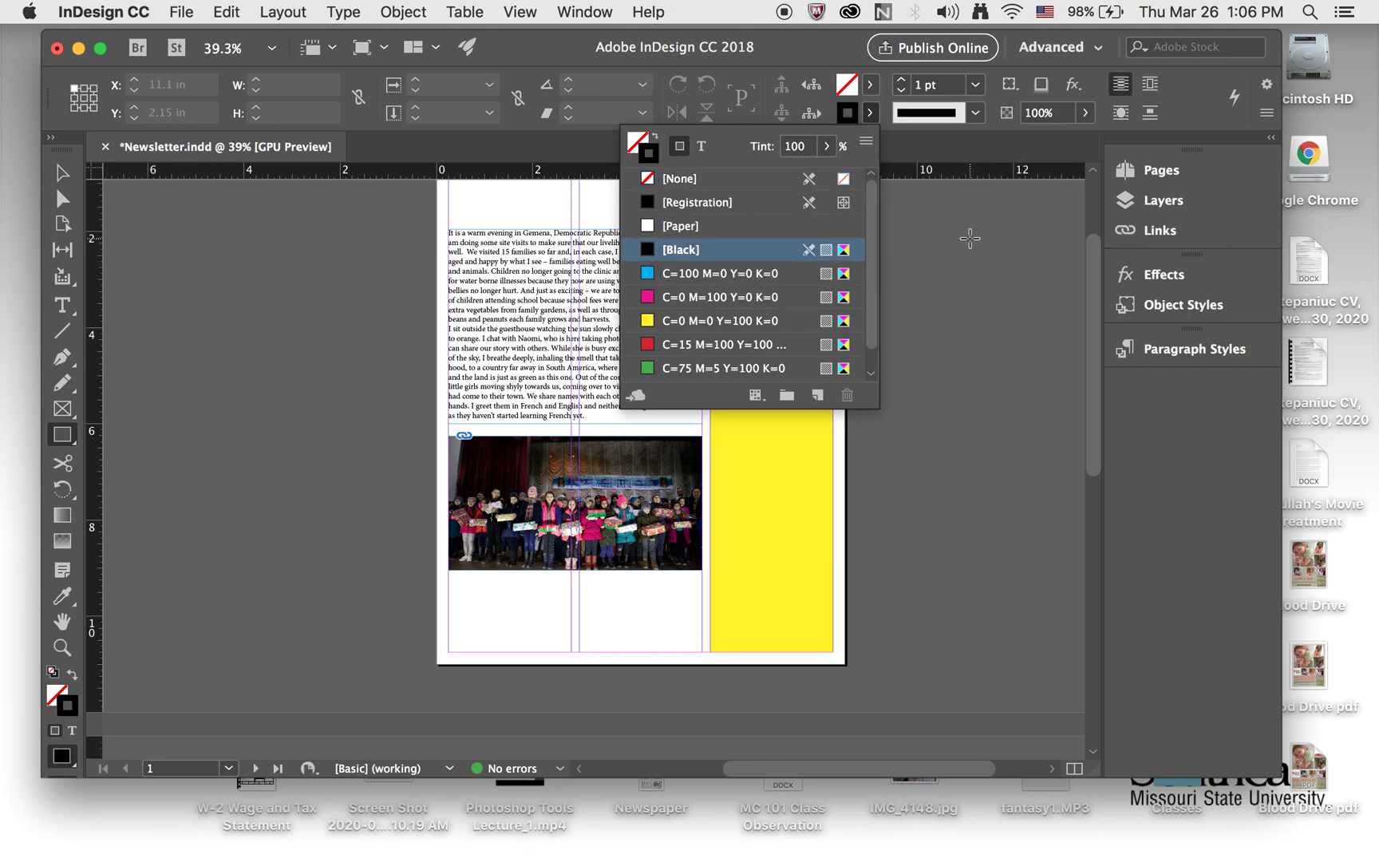
pyautogui.click(993, 73)
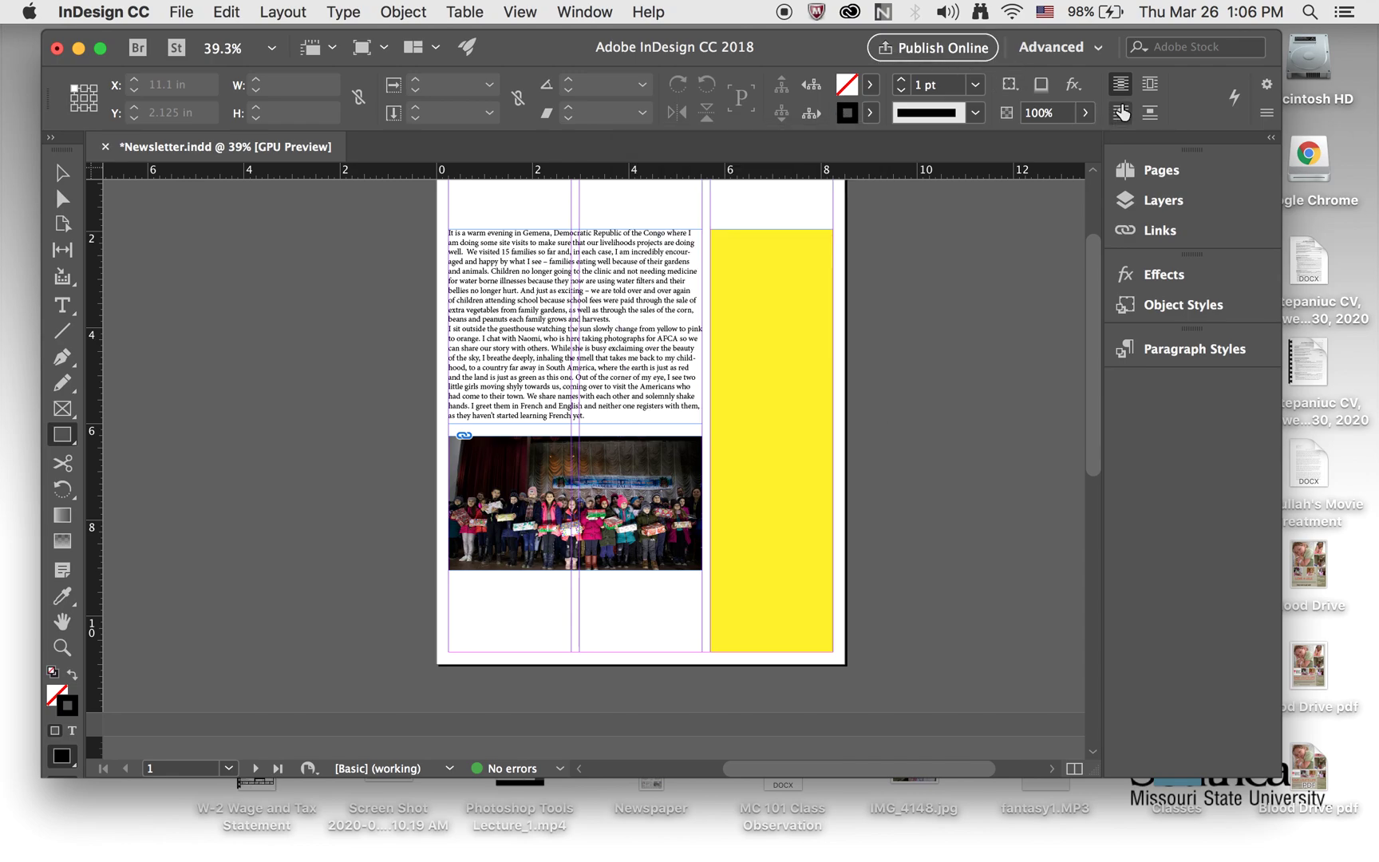
pyautogui.click(974, 85)
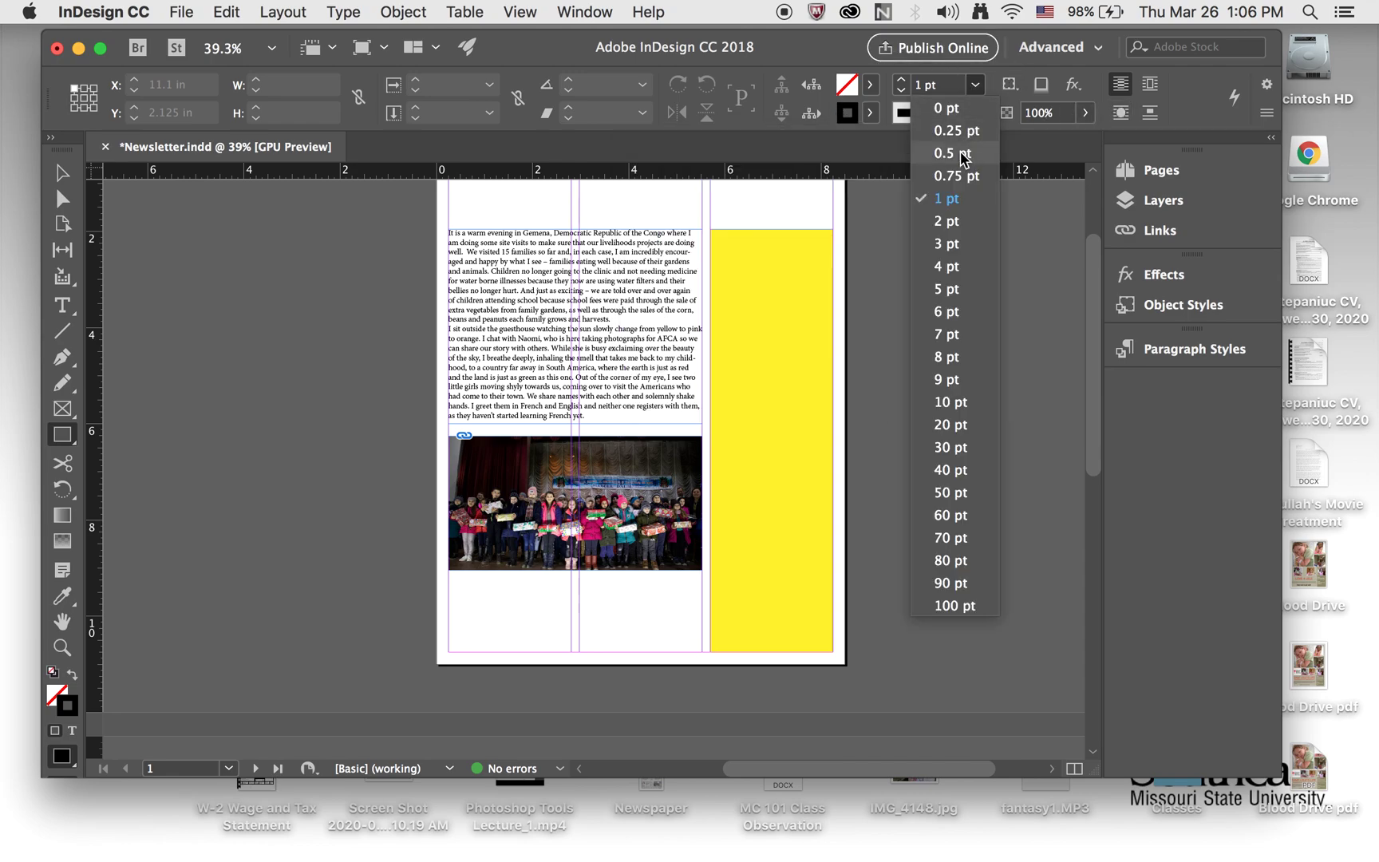
pyautogui.click(948, 221)
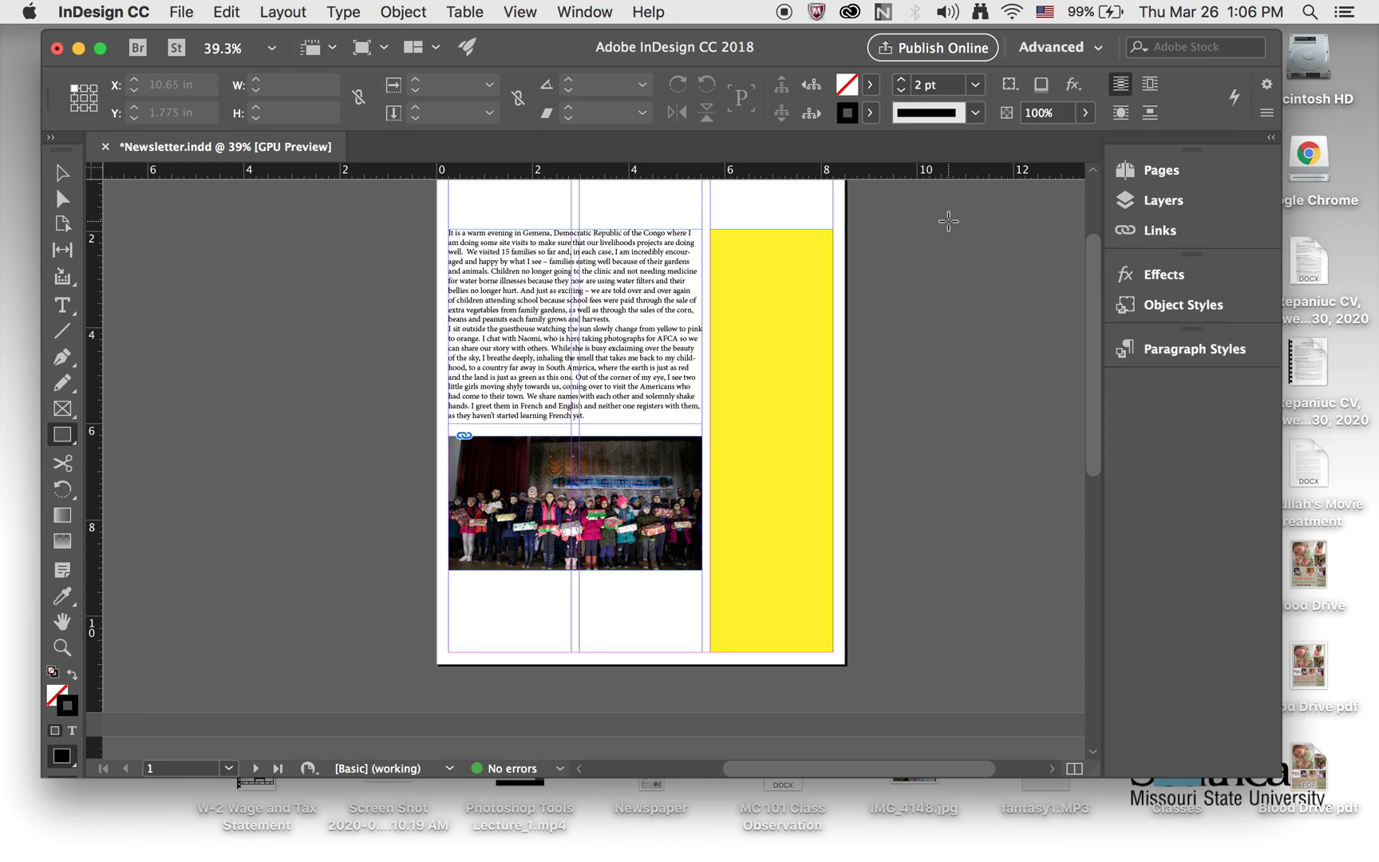
# Step: With no object selected, set the stroke type to Thin - Thick
pyautogui.click(973, 114)
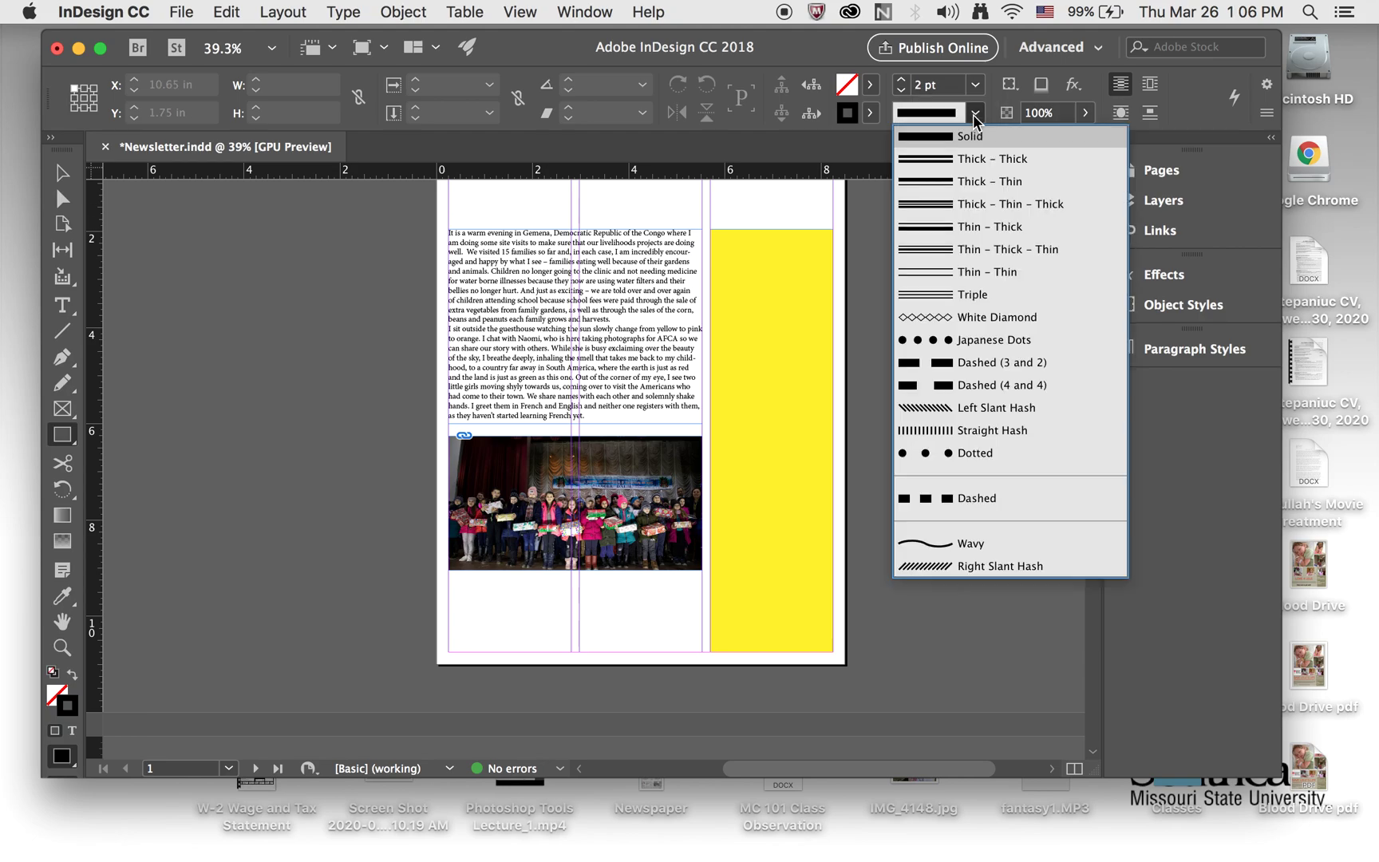
pyautogui.click(941, 227)
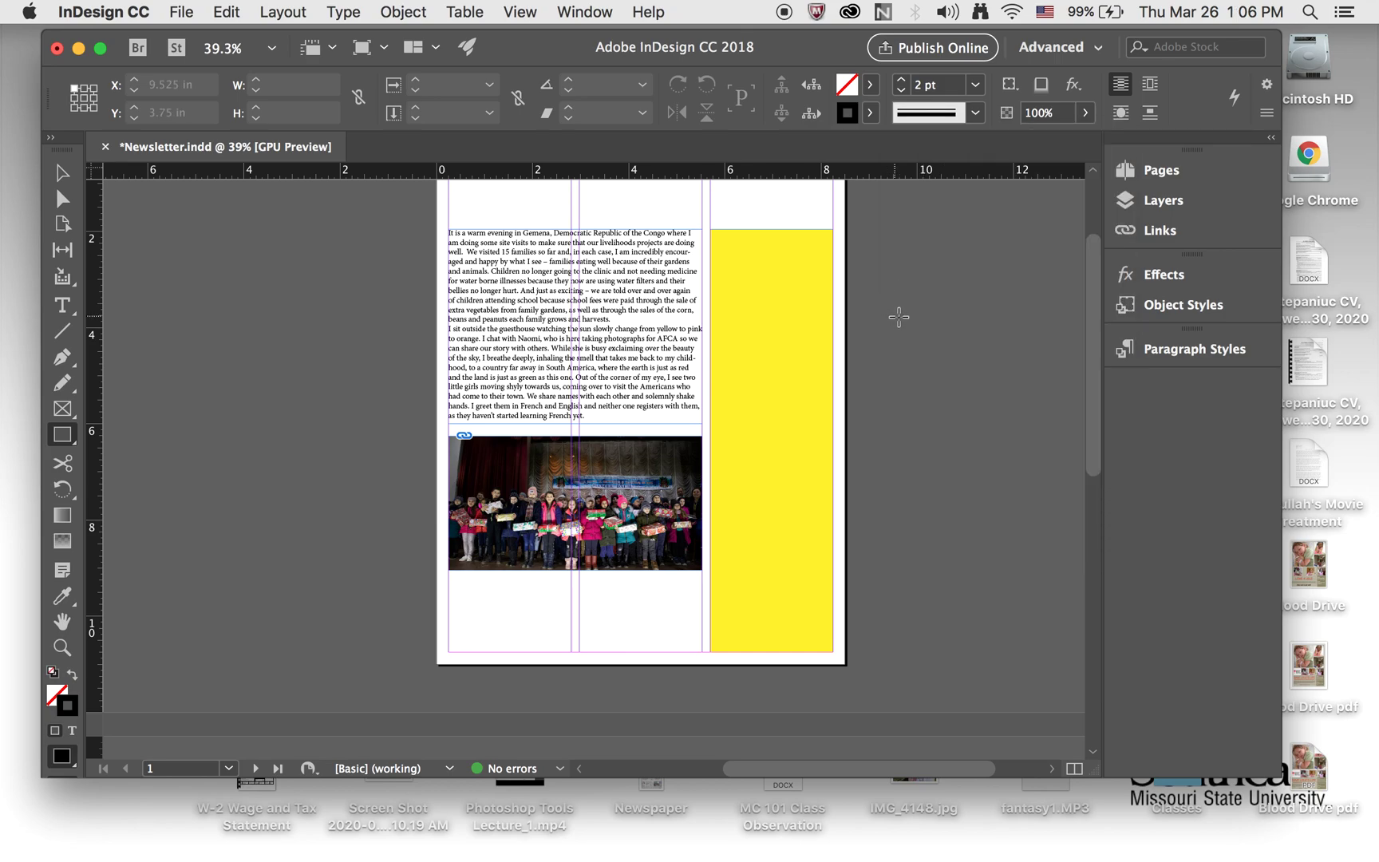
# Step: Give the yellow rectangle a 2 pt black stroke of the White Diamond type, deselect it, and inspect the border up close
pyautogui.click(60, 173)
pyautogui.click(784, 310)
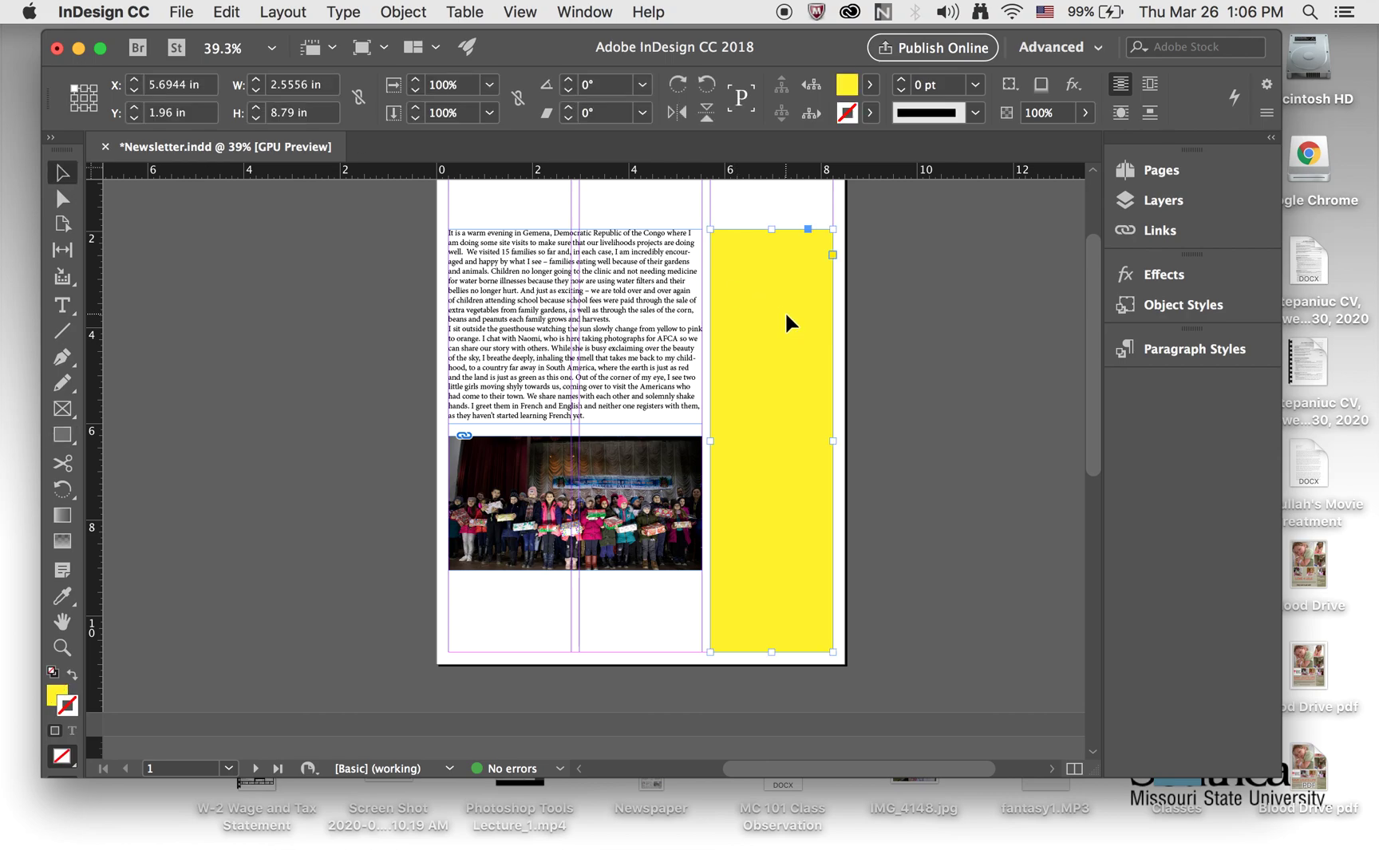
pyautogui.click(975, 84)
pyautogui.click(946, 221)
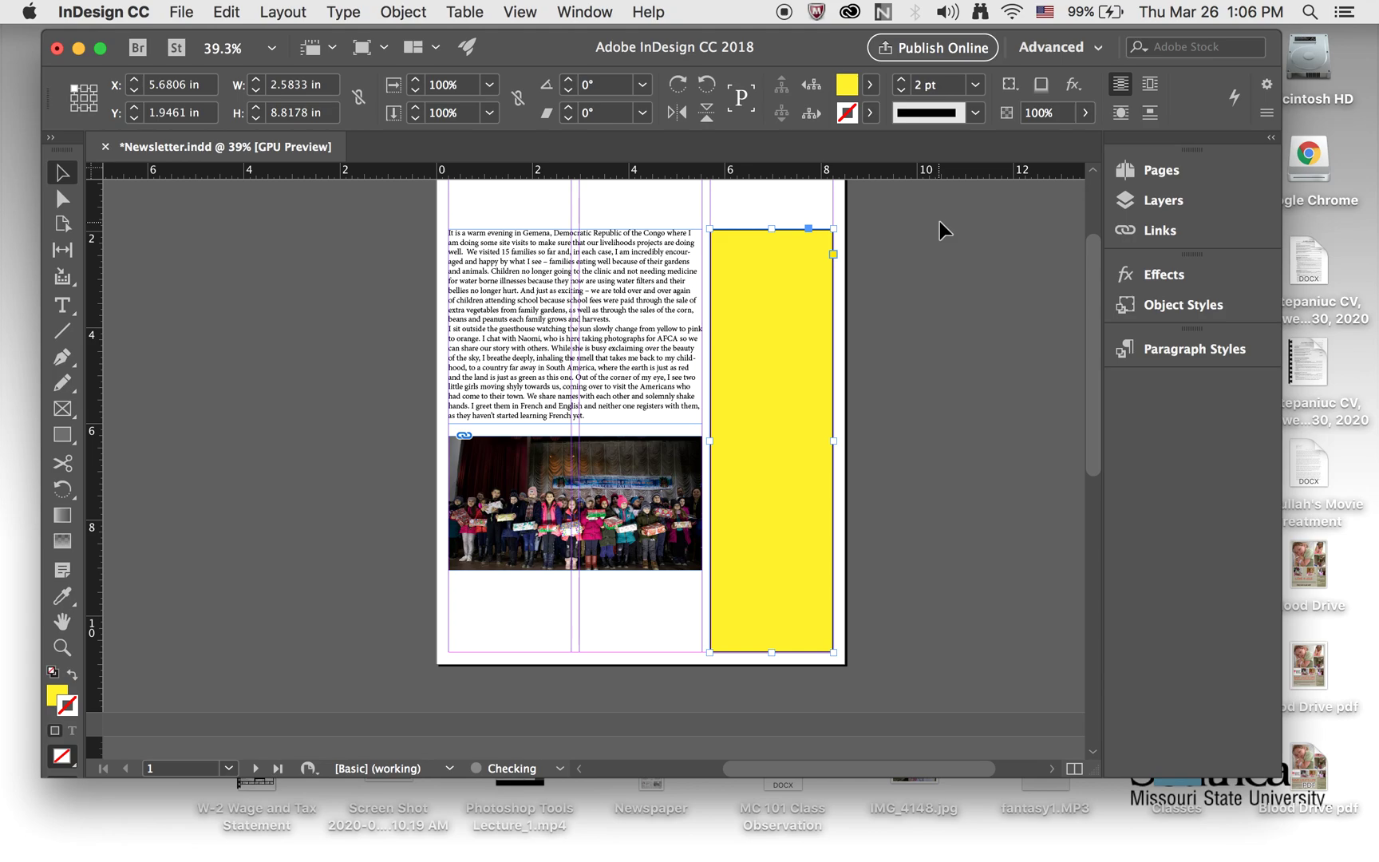
pyautogui.click(979, 114)
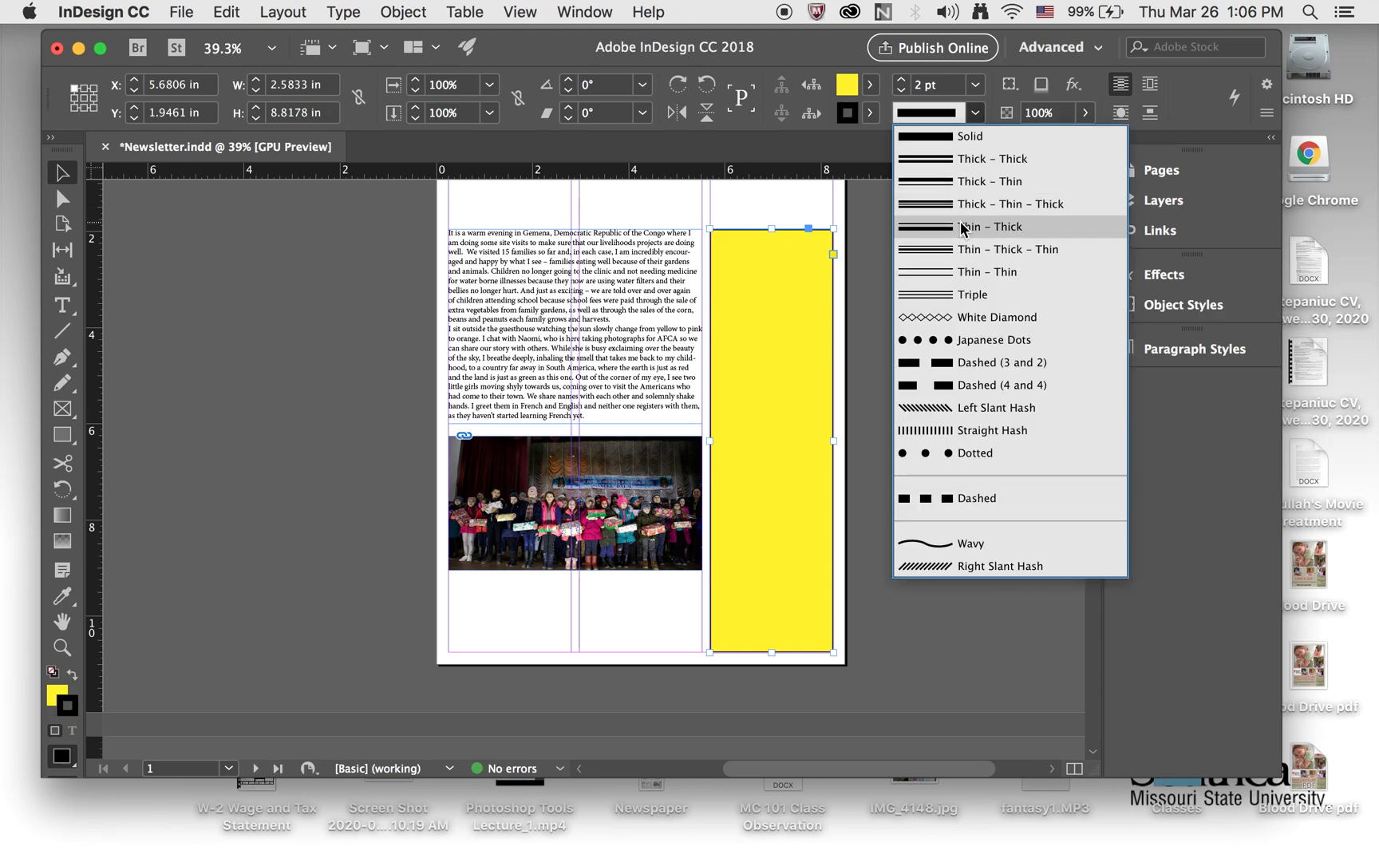
pyautogui.click(950, 315)
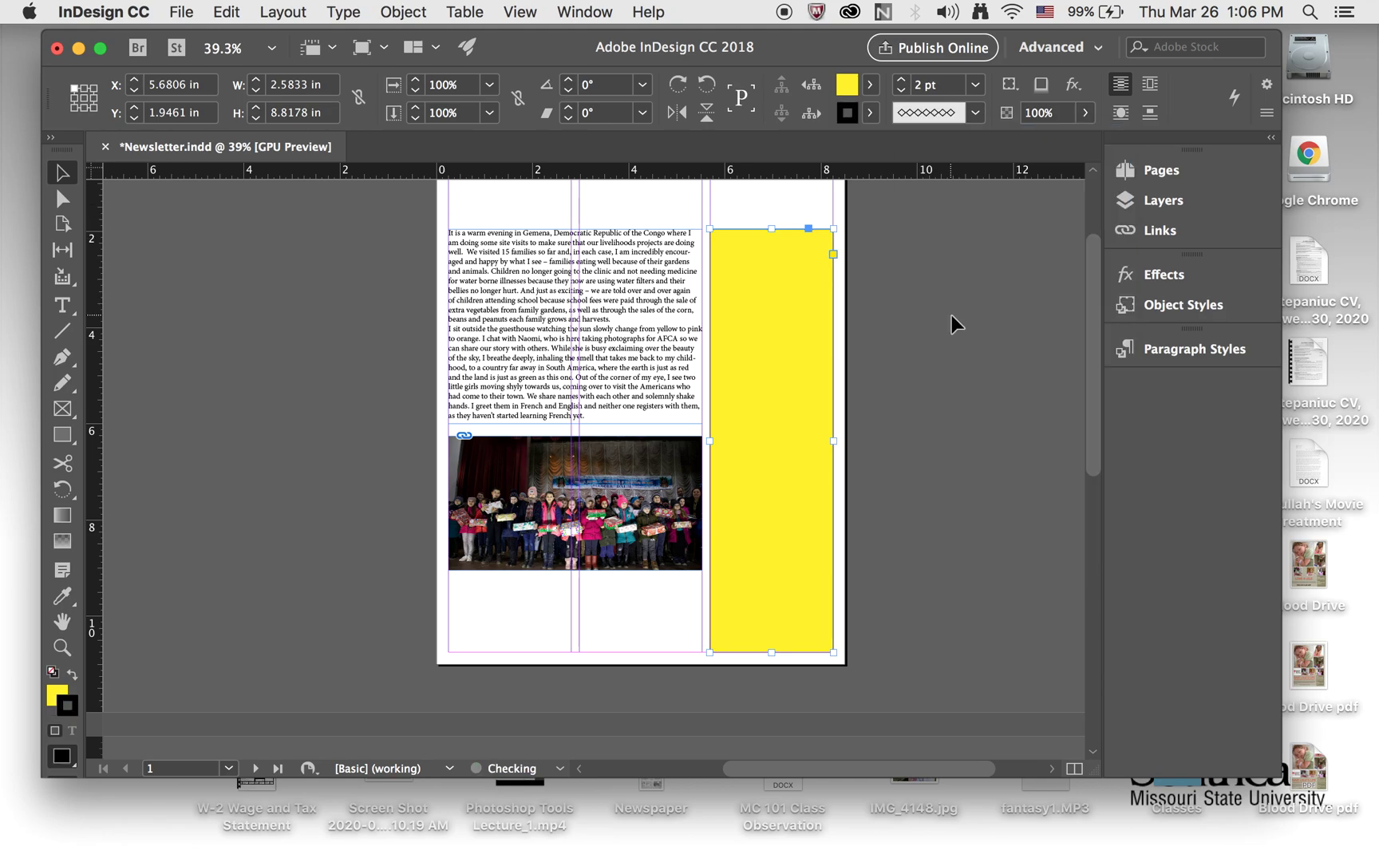
pyautogui.click(938, 277)
pyautogui.scroll(5, 774, 311)
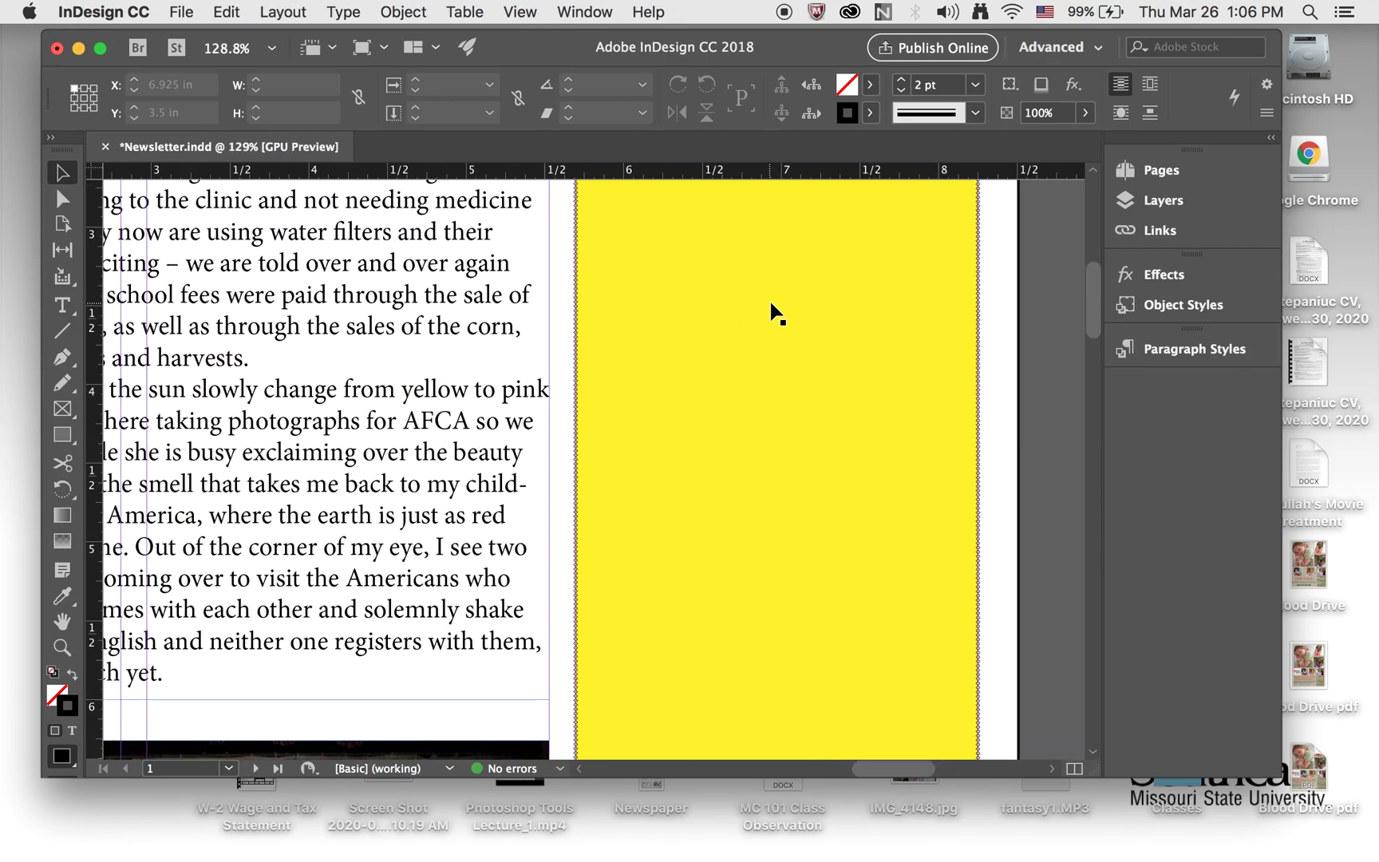
pyautogui.scroll(5, 774, 311)
pyautogui.scroll(-4, 772, 308)
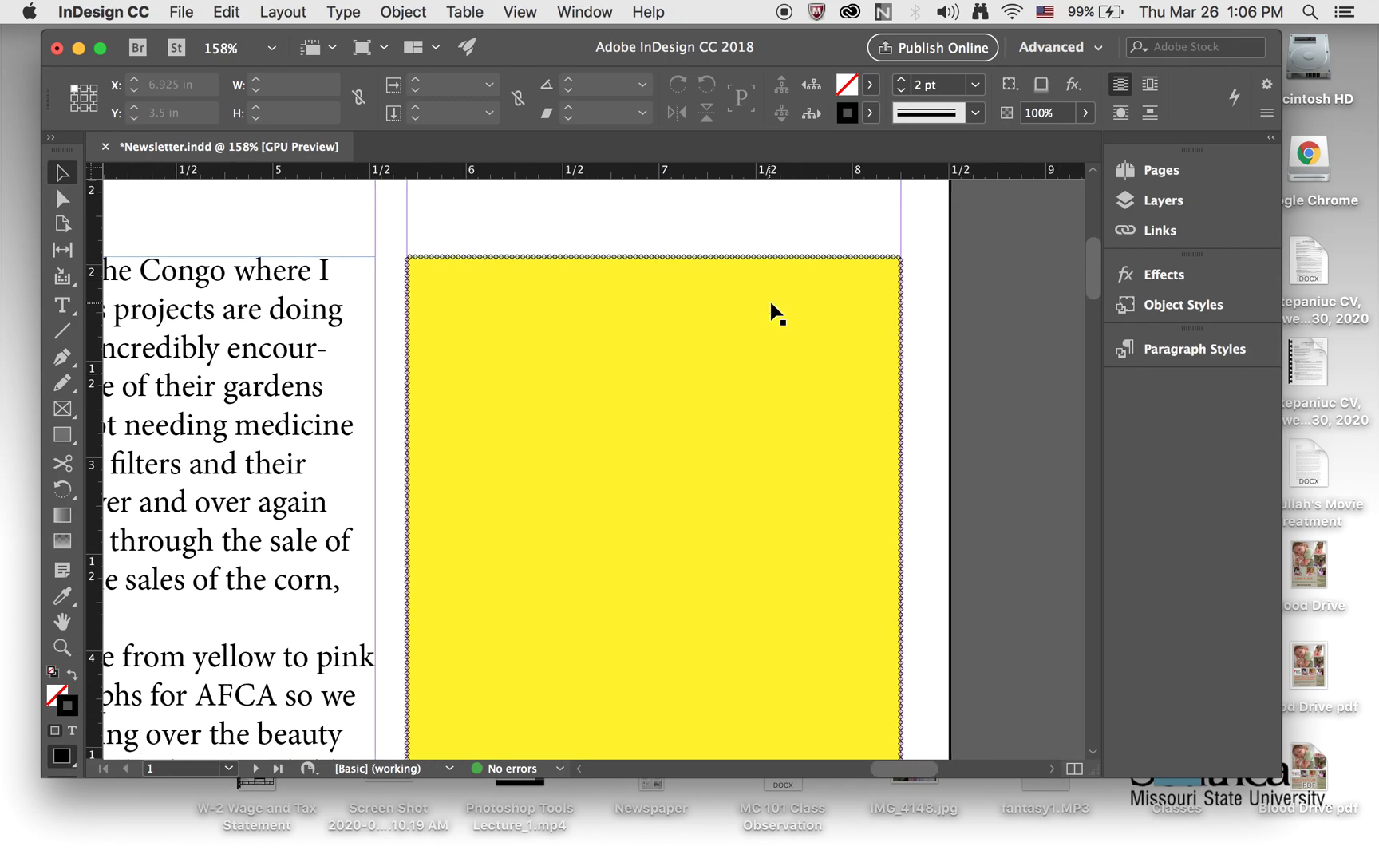
pyautogui.scroll(-6, 771, 304)
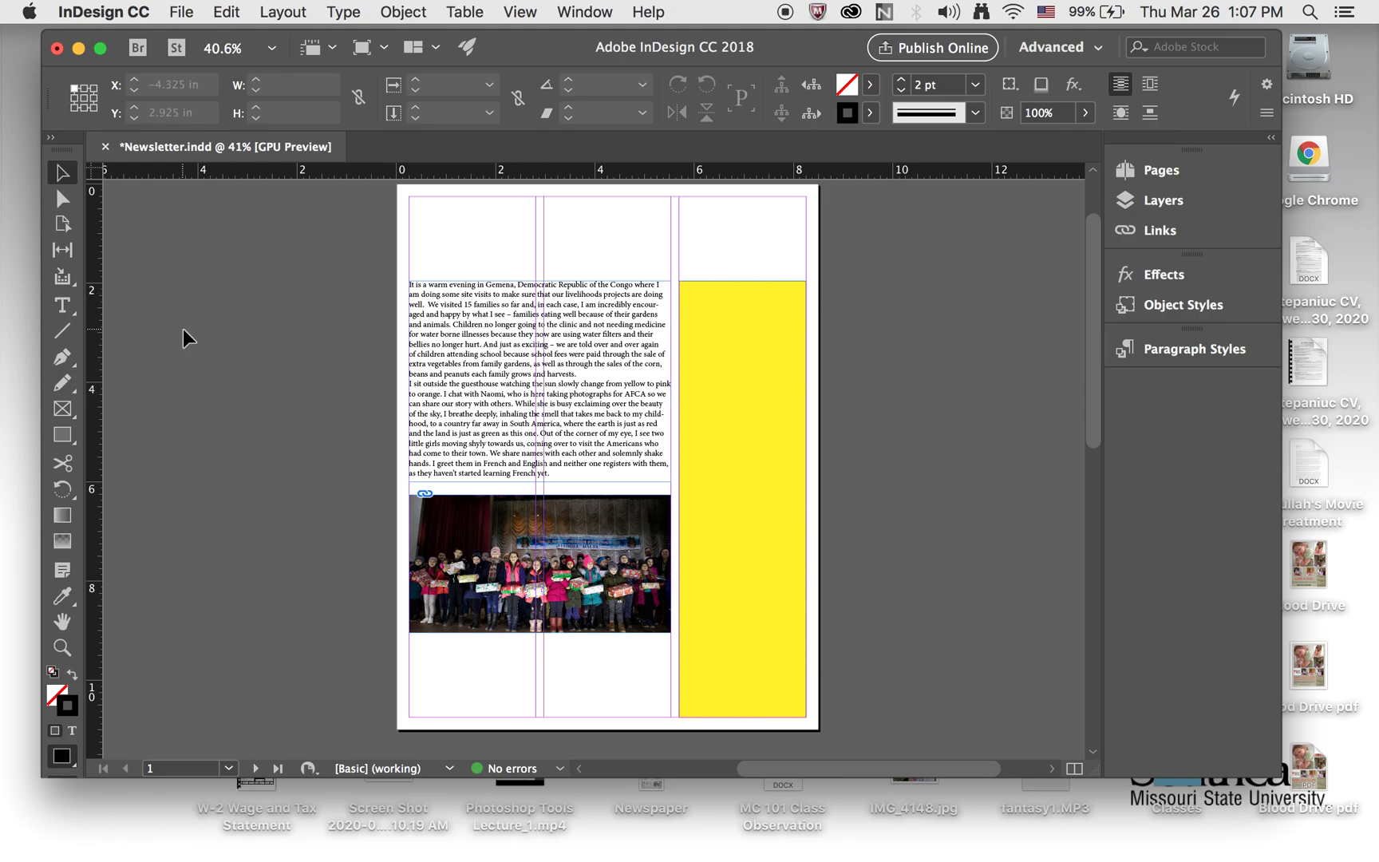
# Step: Draw a text frame about 2.57 in wide over the yellow rectangle and extend its top edge to the rectangle's top, about 8.79 in high
pyautogui.click(64, 308)
pyautogui.scroll(-5, 200, 409)
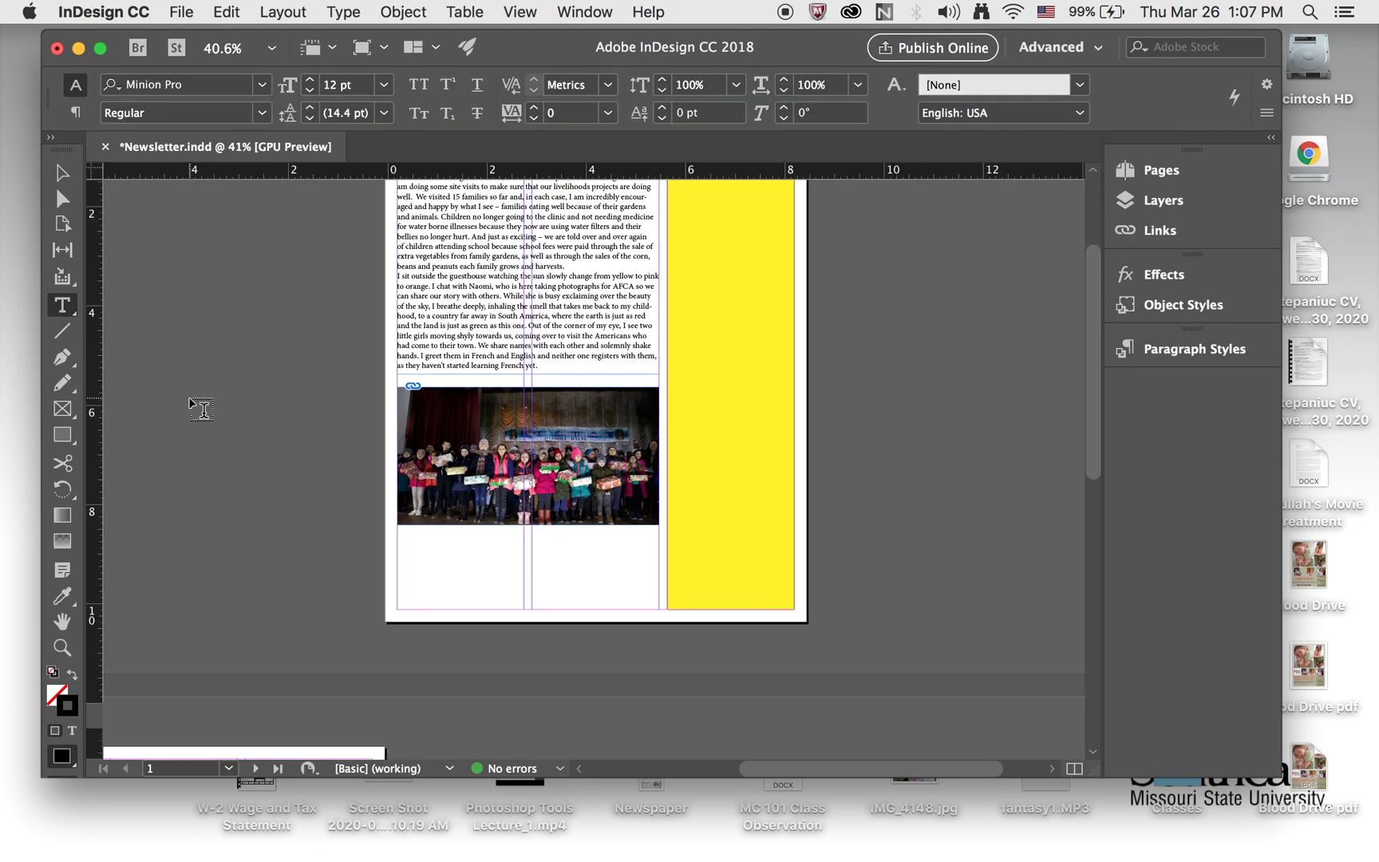
pyautogui.scroll(3, 613, 271)
pyautogui.click(651, 272)
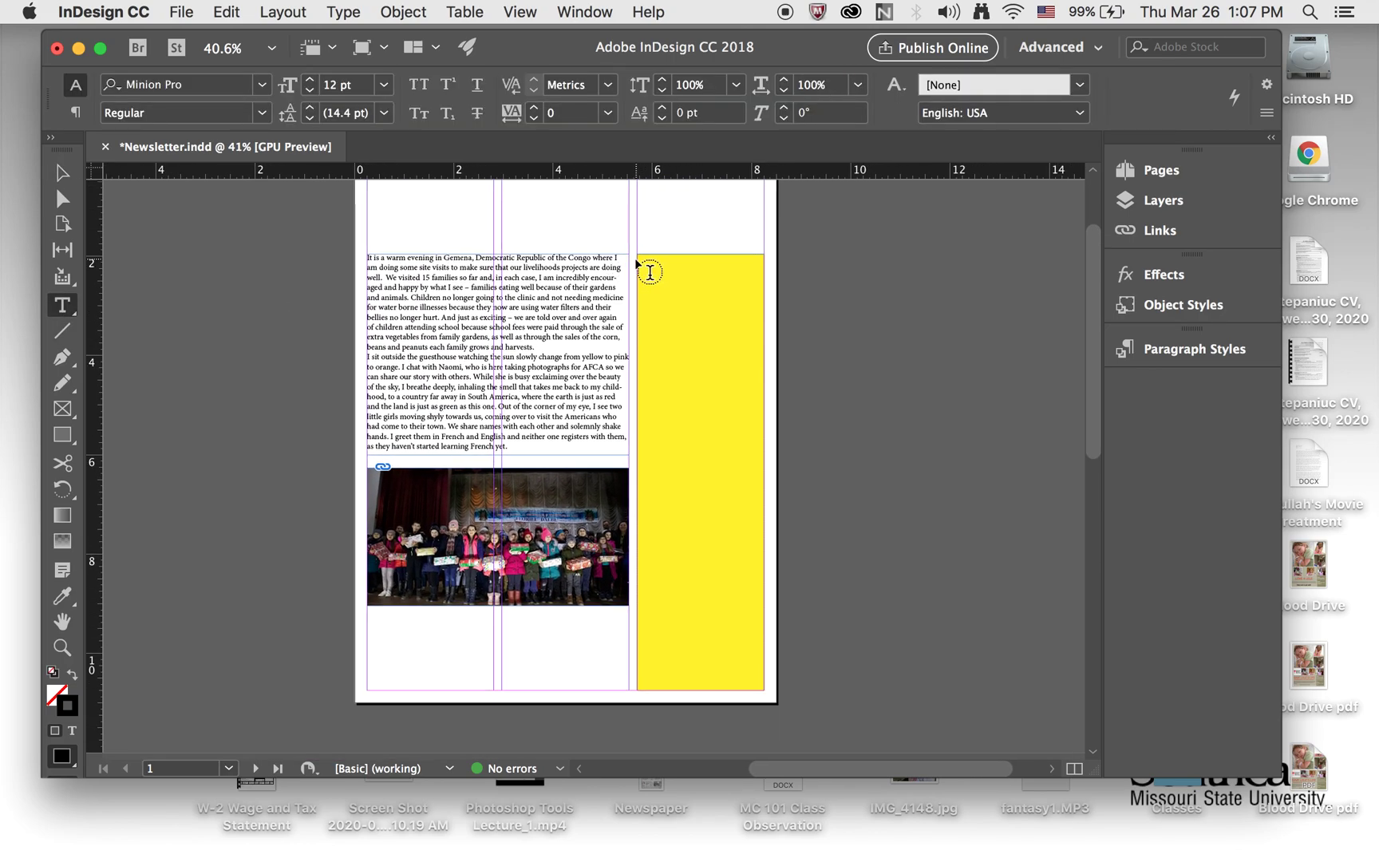
pyautogui.moveTo(651, 271); pyautogui.dragTo(762, 688)
pyautogui.click(62, 173)
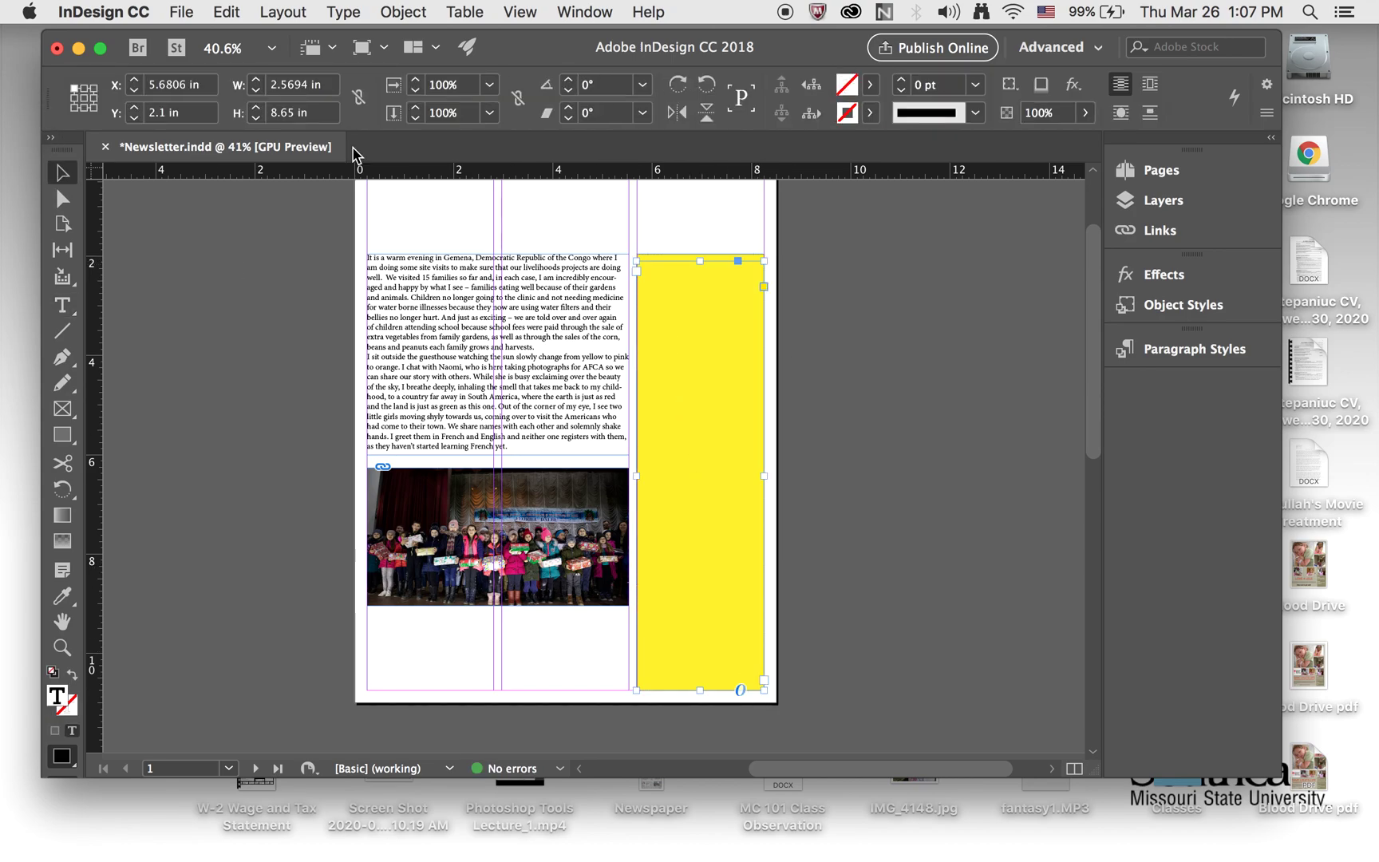
pyautogui.moveTo(700, 260); pyautogui.dragTo(702, 254)
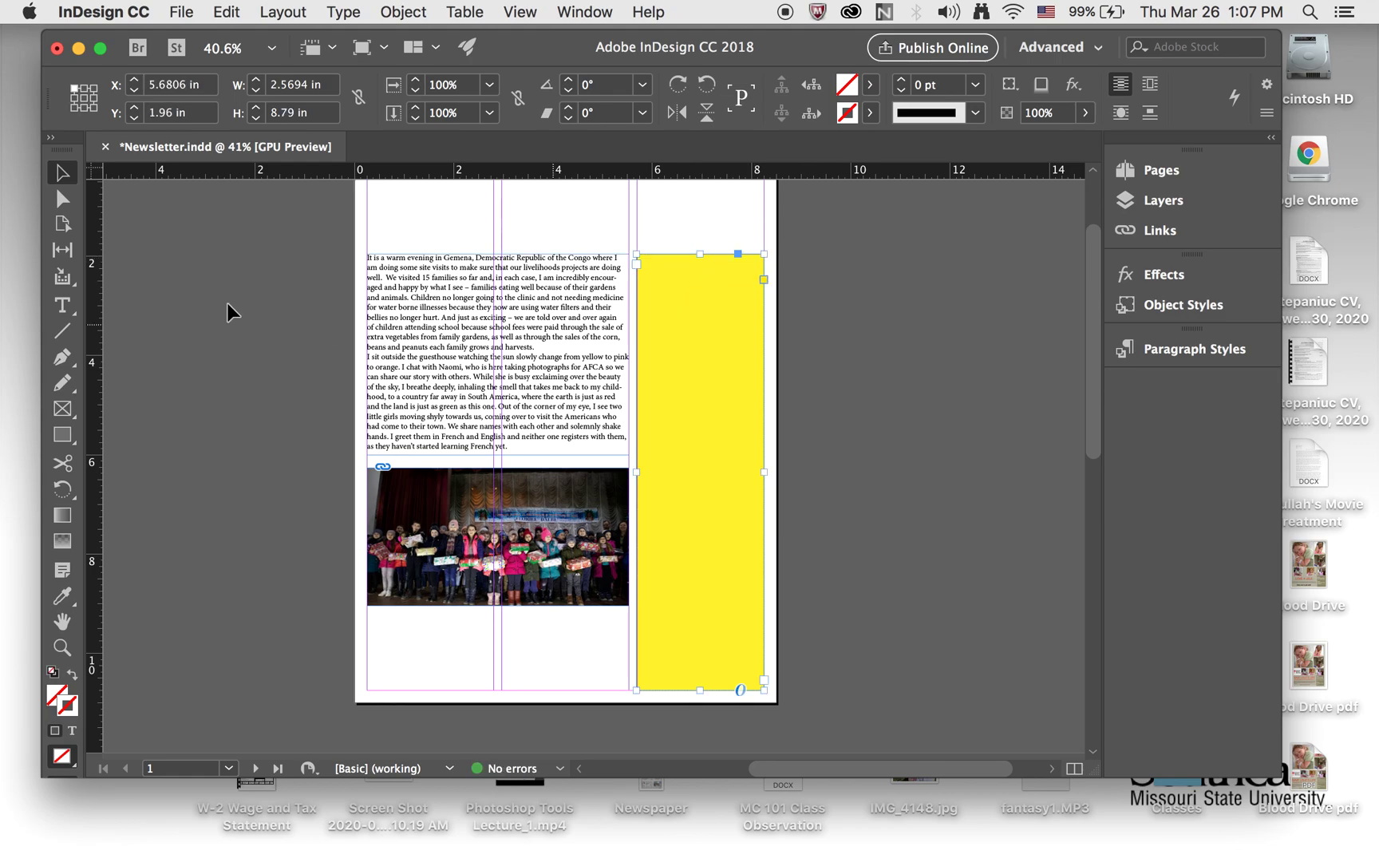
# Step: Paste the article text into the frame over the yellow rectangle and remove the blank line between its two paragraphs
pyautogui.click(62, 305)
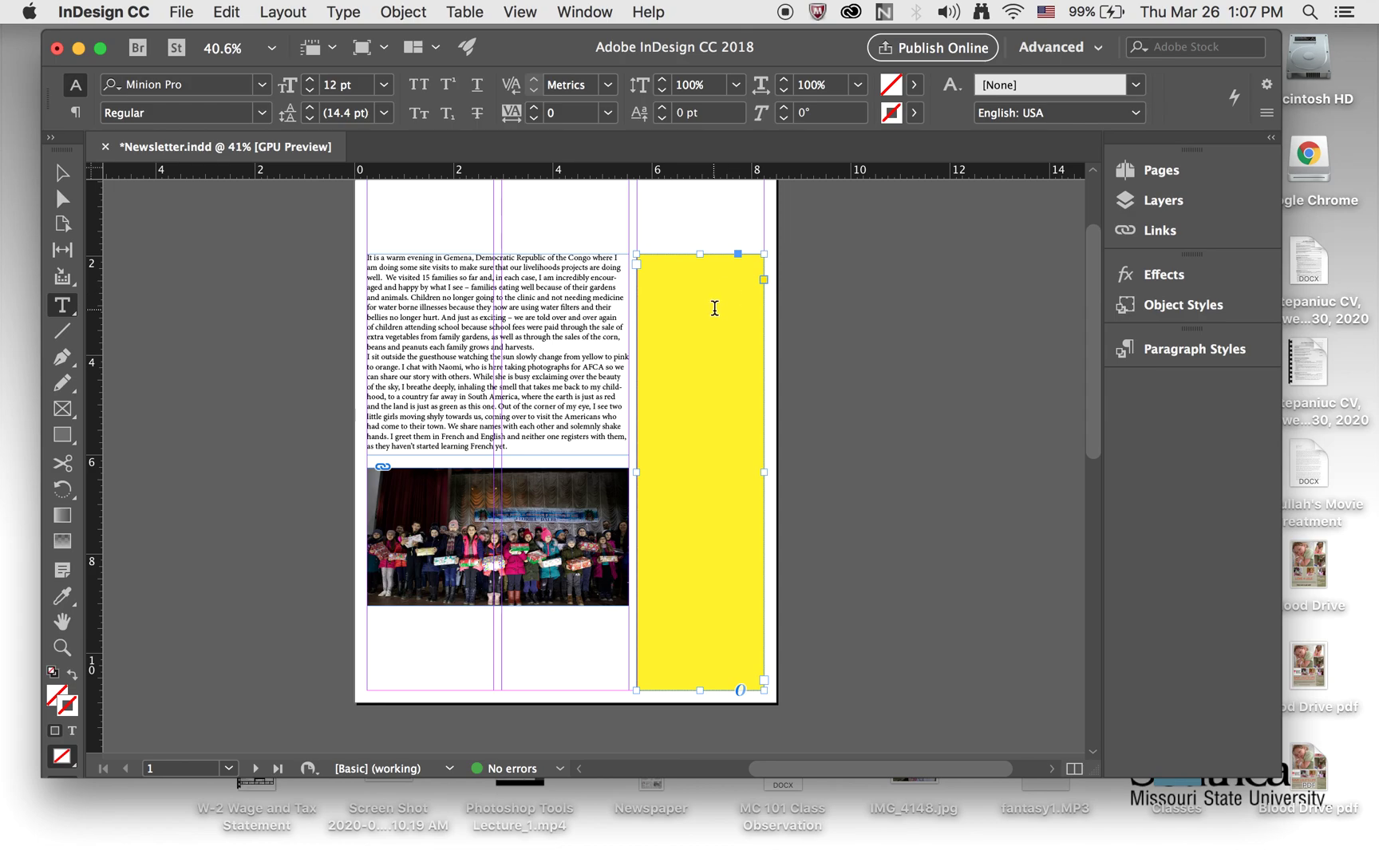
pyautogui.click(714, 307)
pyautogui.press('cmd+v')
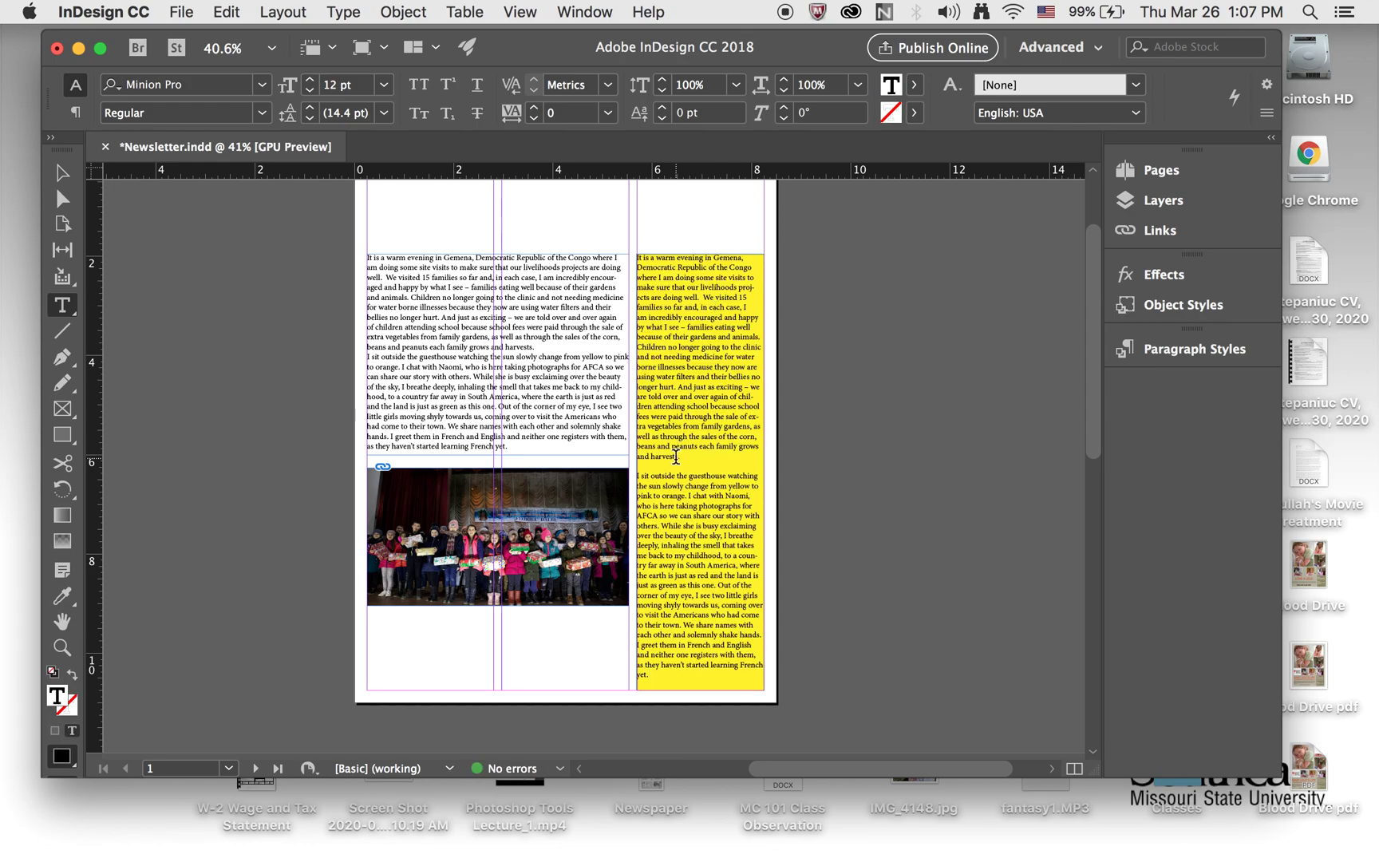
pyautogui.click(637, 476)
pyautogui.press('BackSpace')
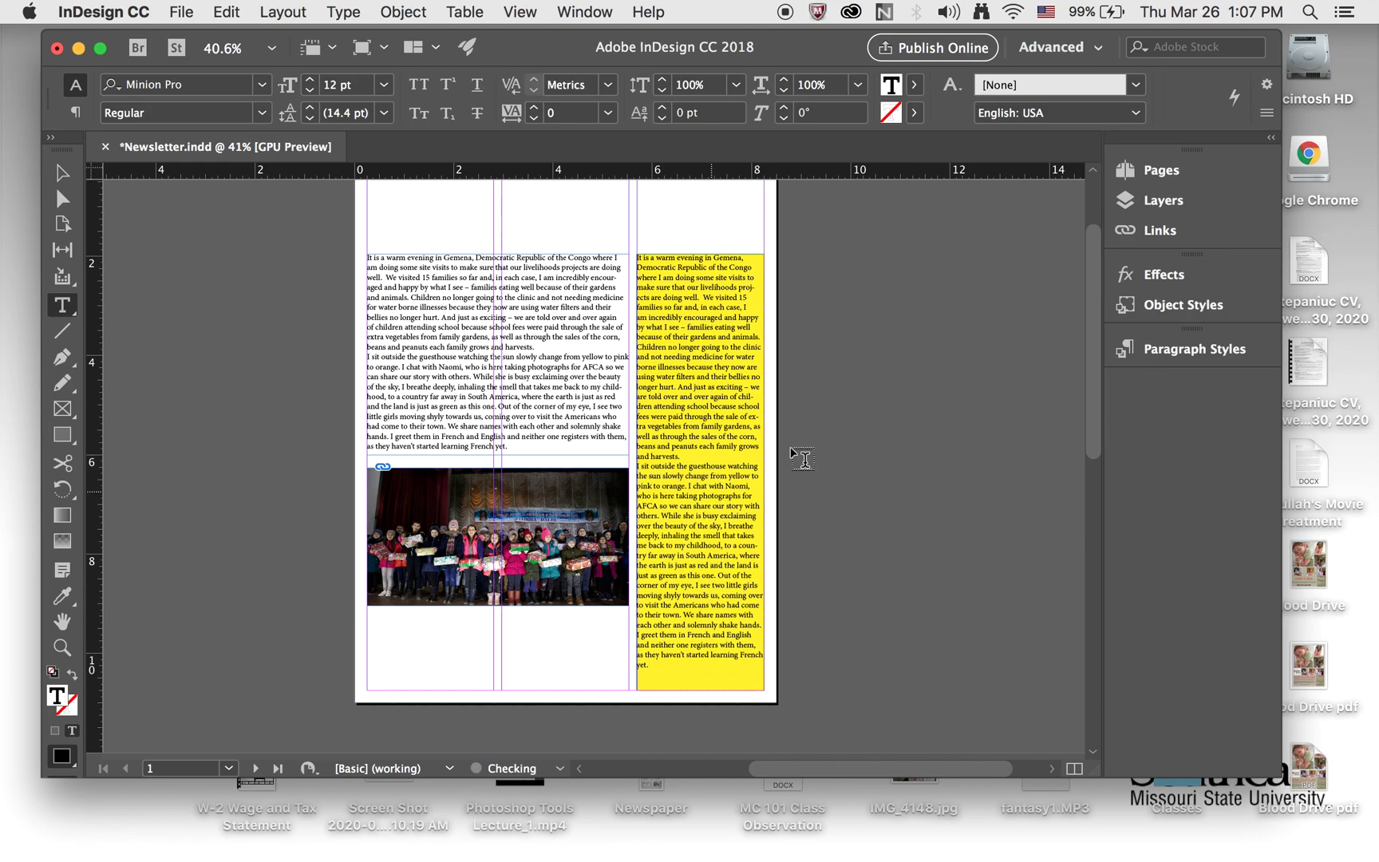
pyautogui.click(967, 427)
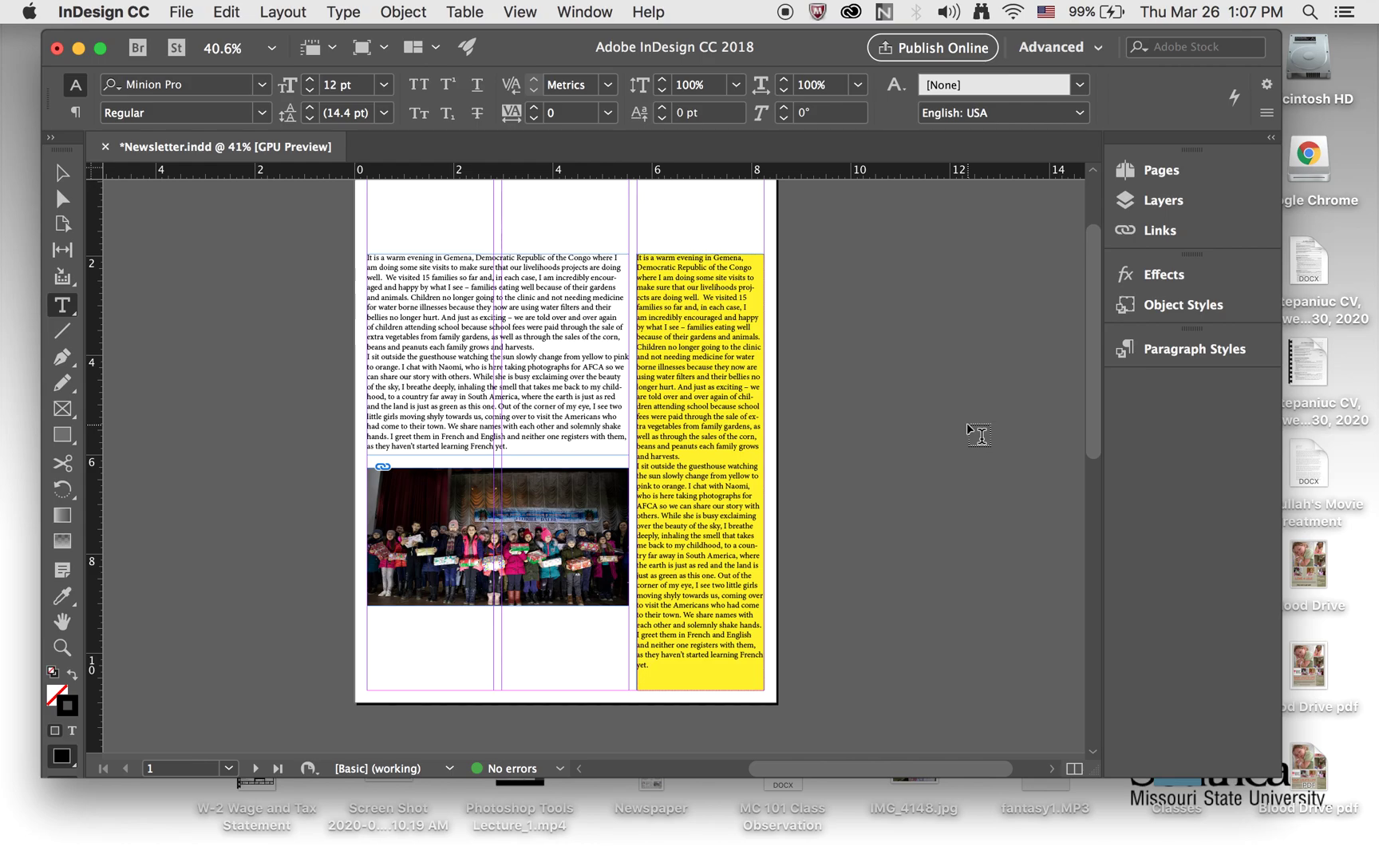
pyautogui.scroll(1, 967, 422)
pyautogui.scroll(-2, 966, 422)
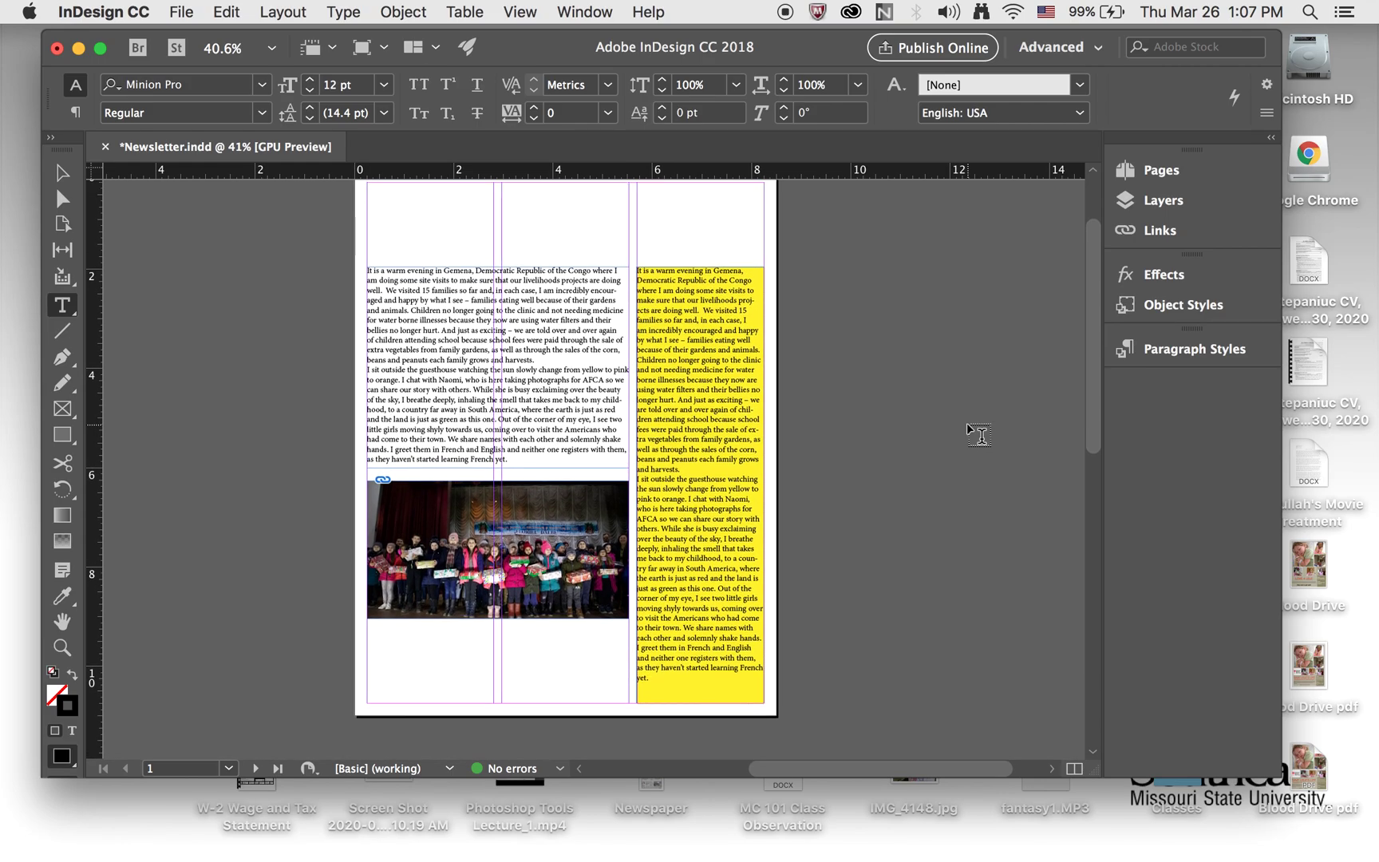
pyautogui.hscroll(-2, 967, 422)
pyautogui.scroll(-5, 966, 422)
pyautogui.hscroll(-1, 966, 422)
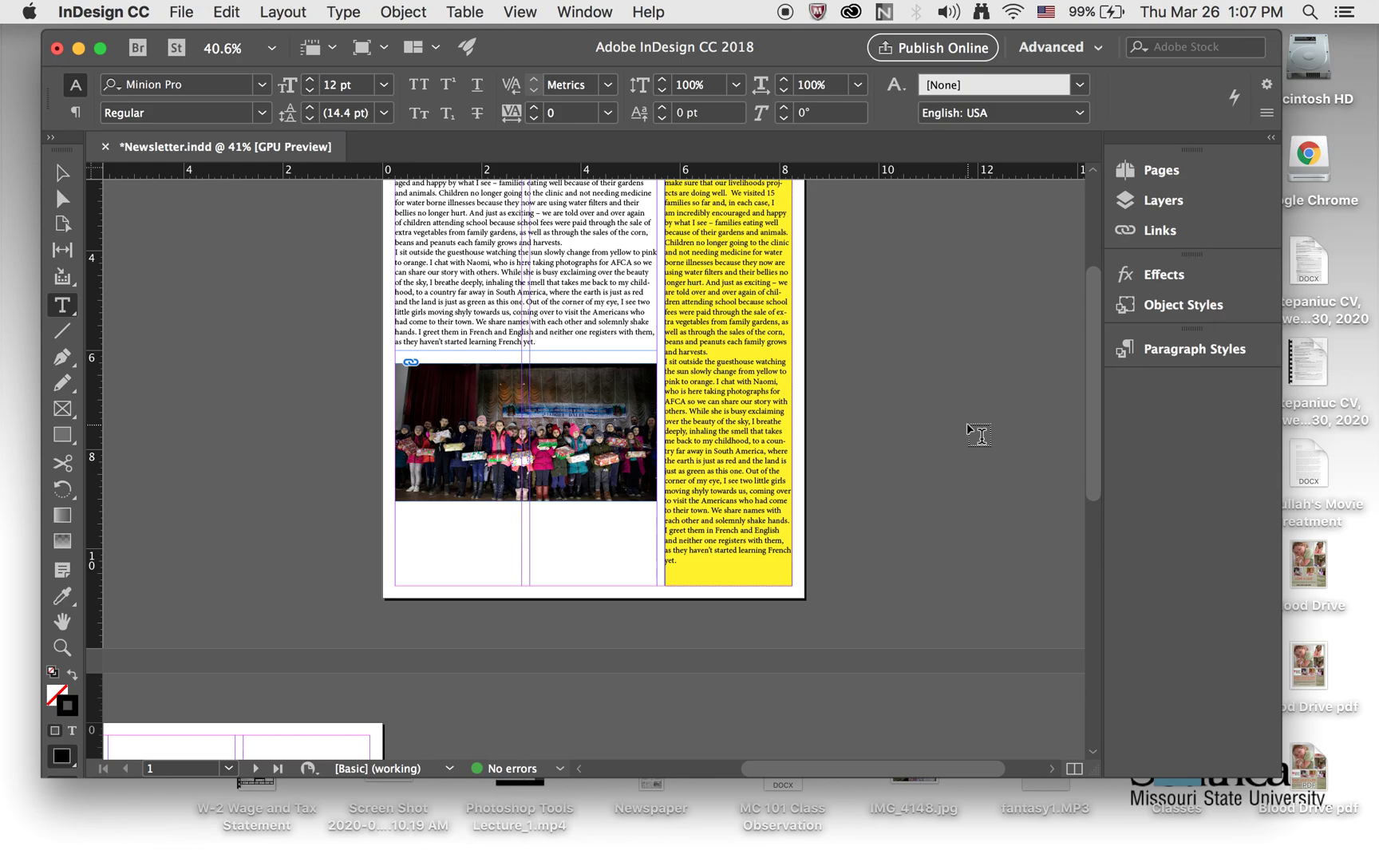
pyautogui.scroll(5, 966, 422)
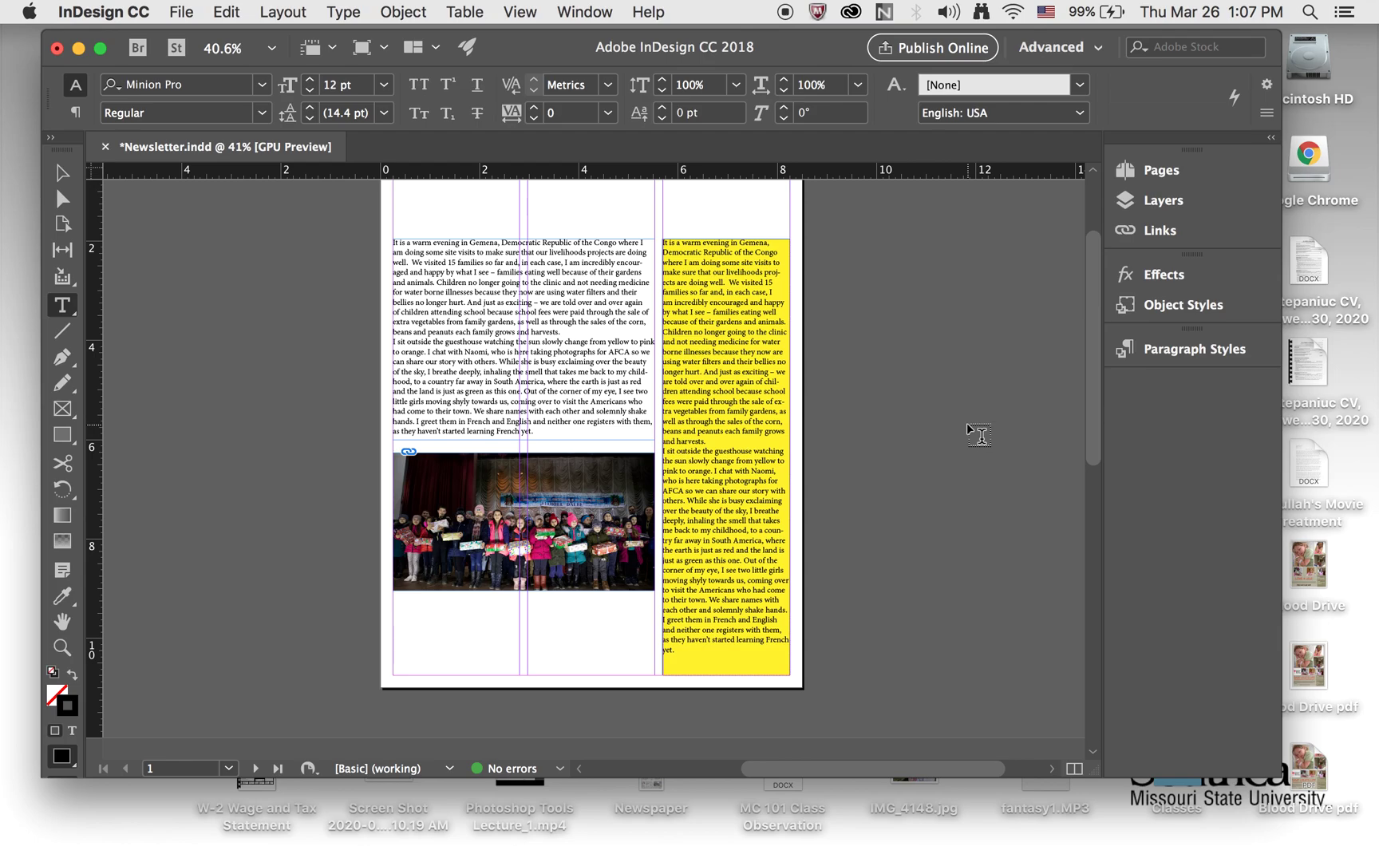
pyautogui.scroll(5, 967, 422)
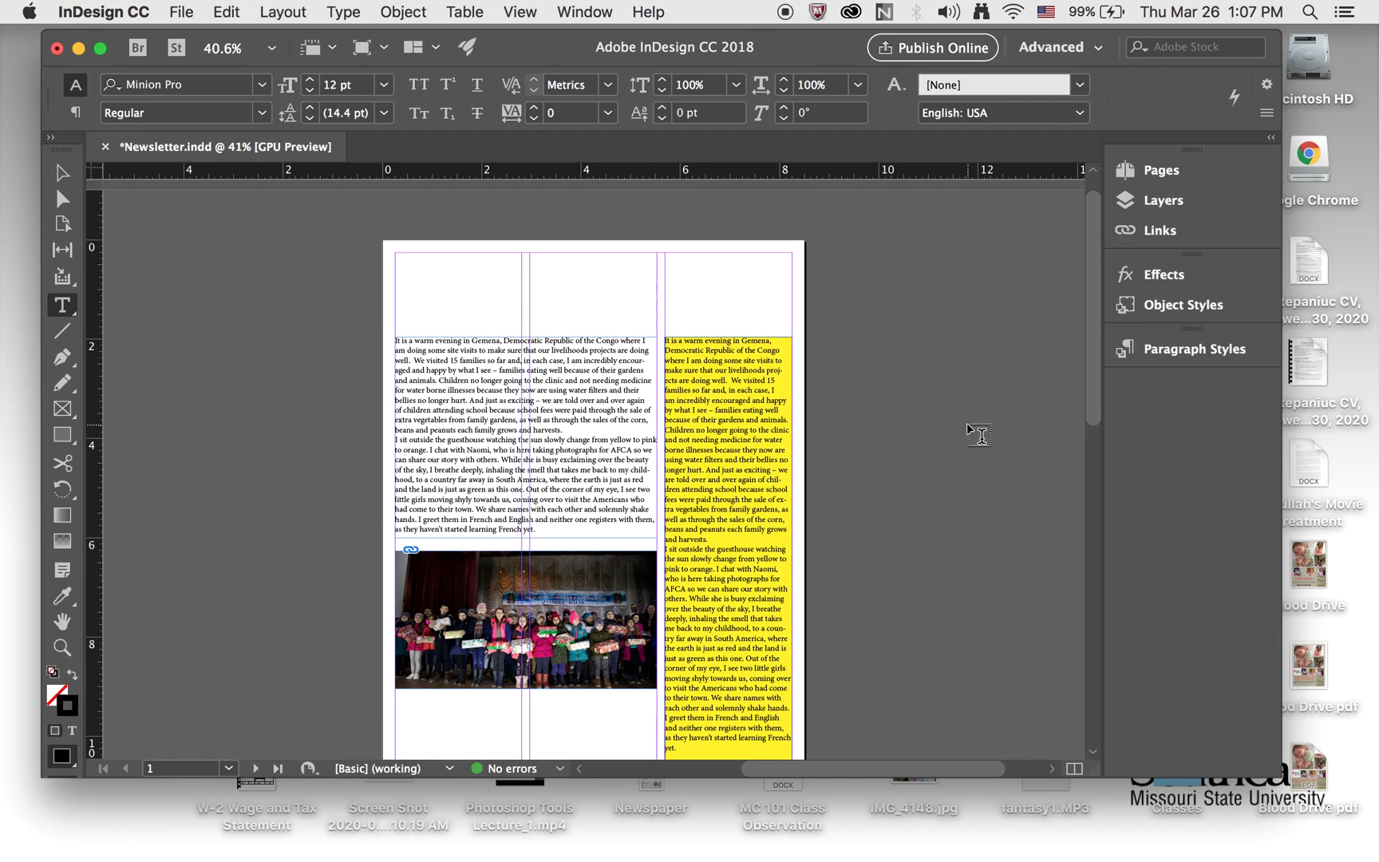